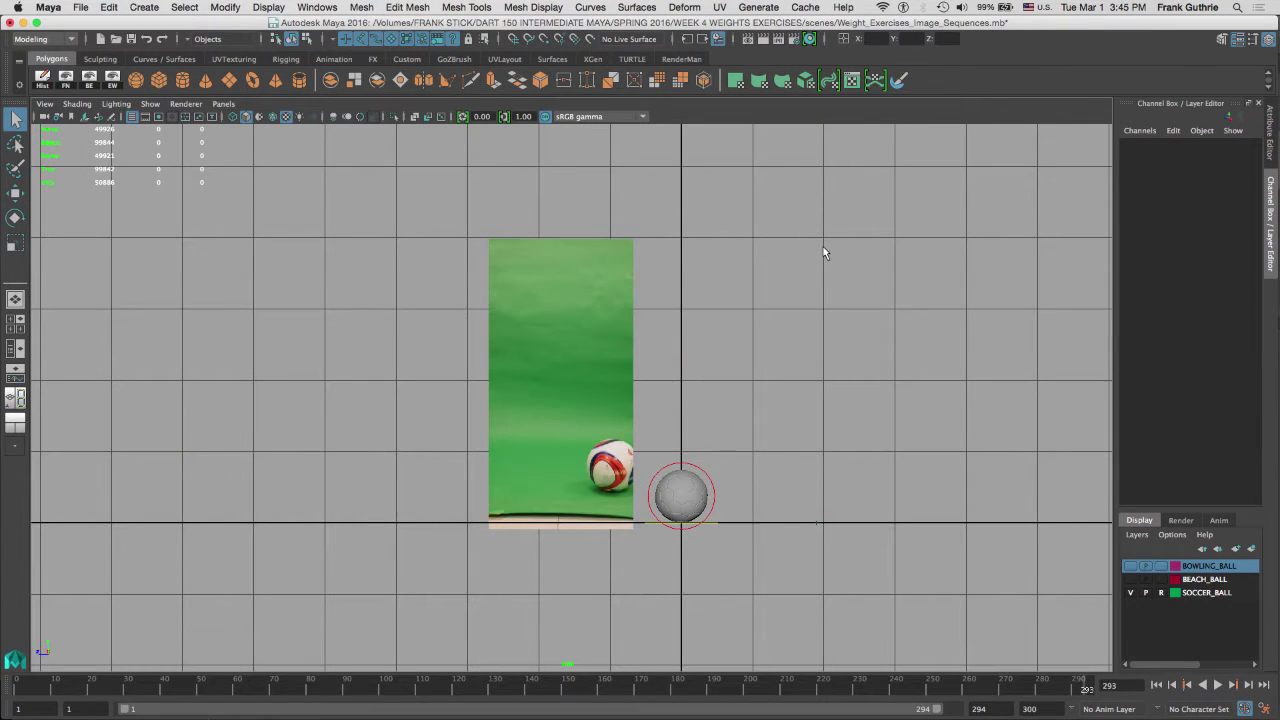
Step: Examine the main controller's movement axes in perspective, viewing the ball from both sides, and return to the side view
click(715, 518)
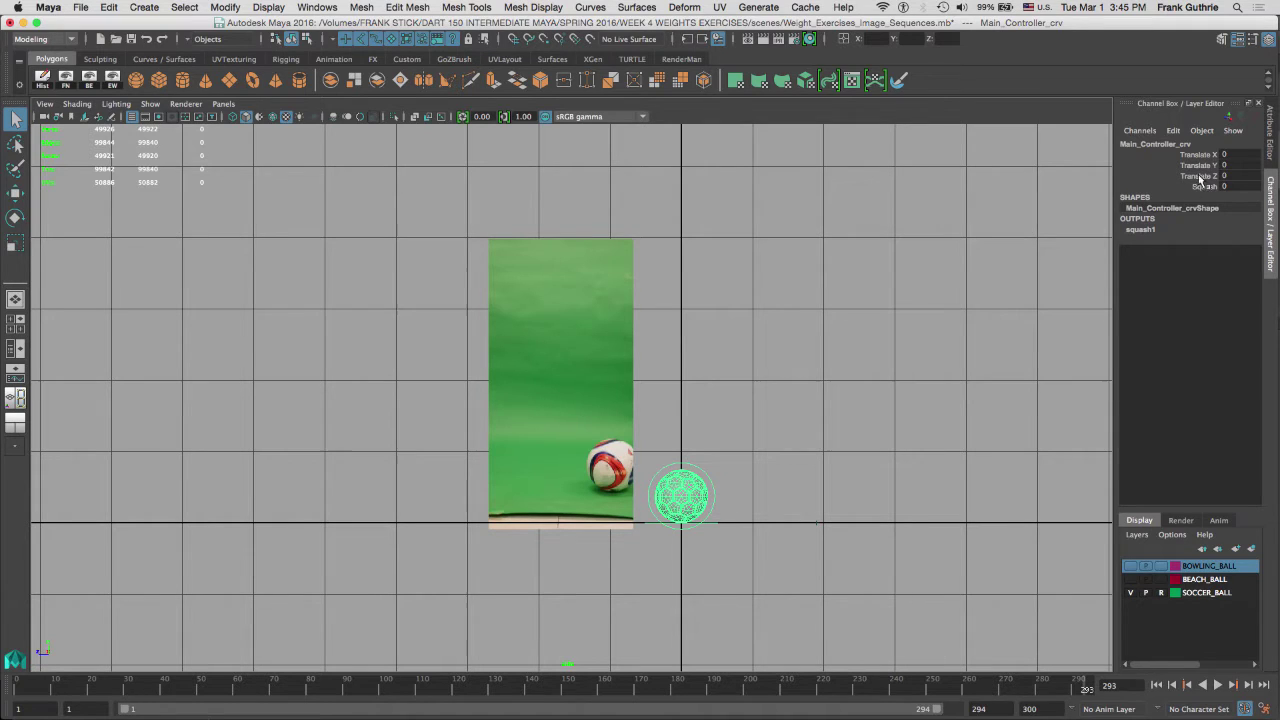
key(w)
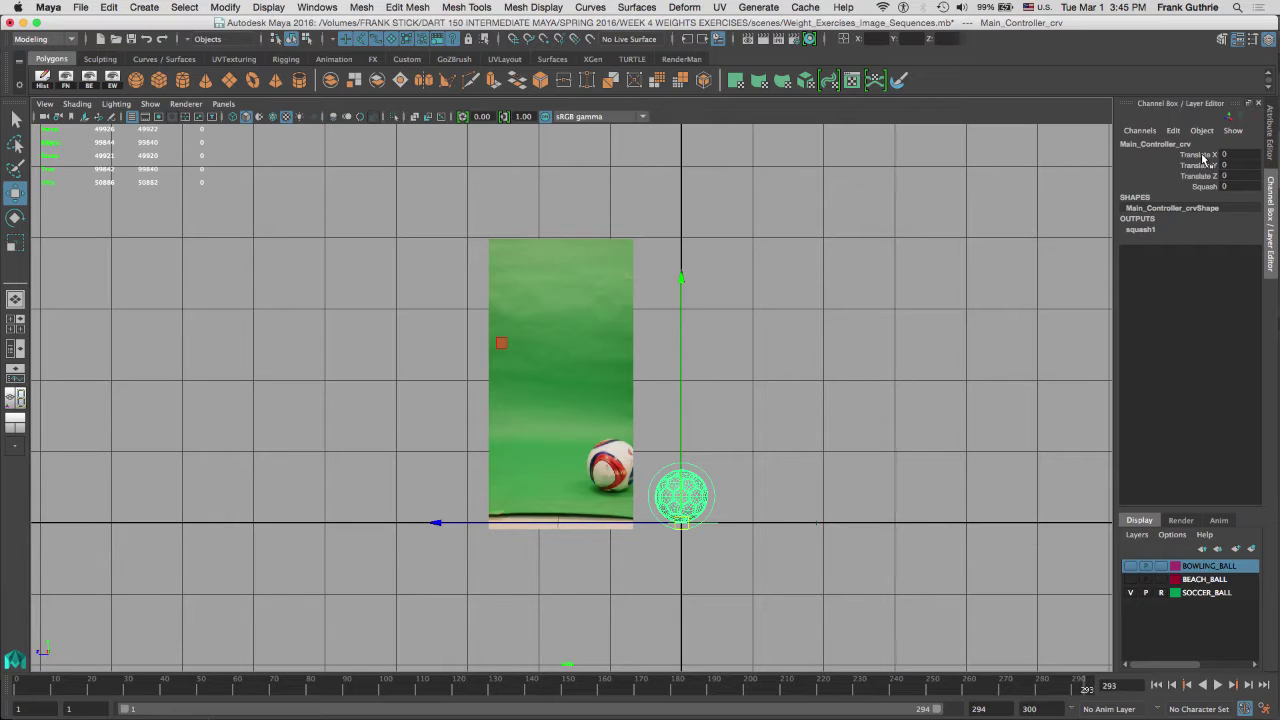
key(space)
drag(820, 296, 825, 261)
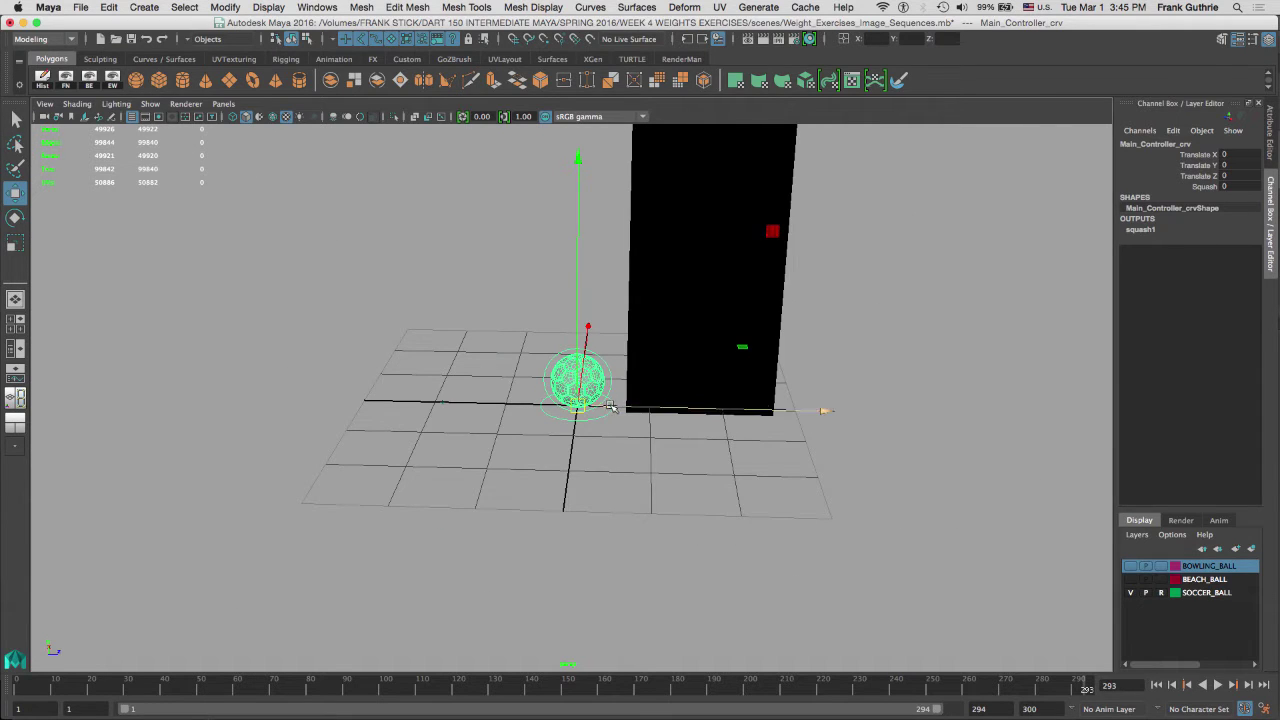
alt+drag(560, 375, 343, 428)
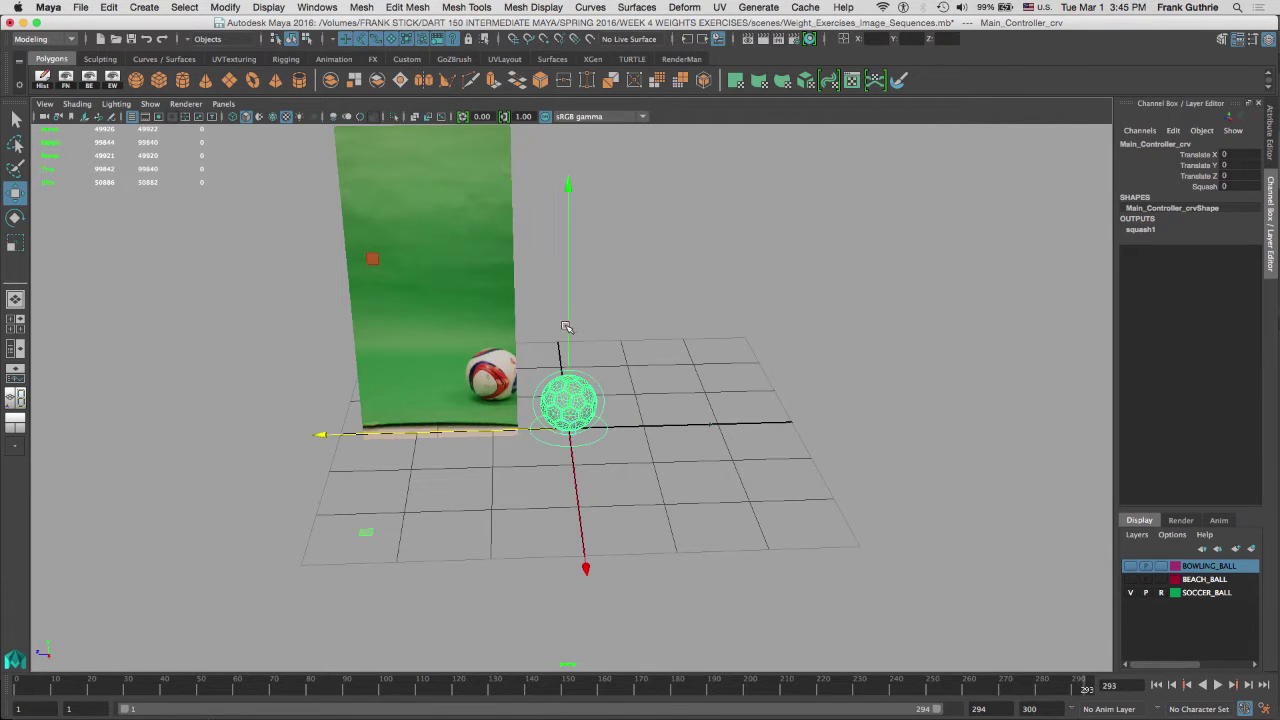
drag(567, 326, 582, 448)
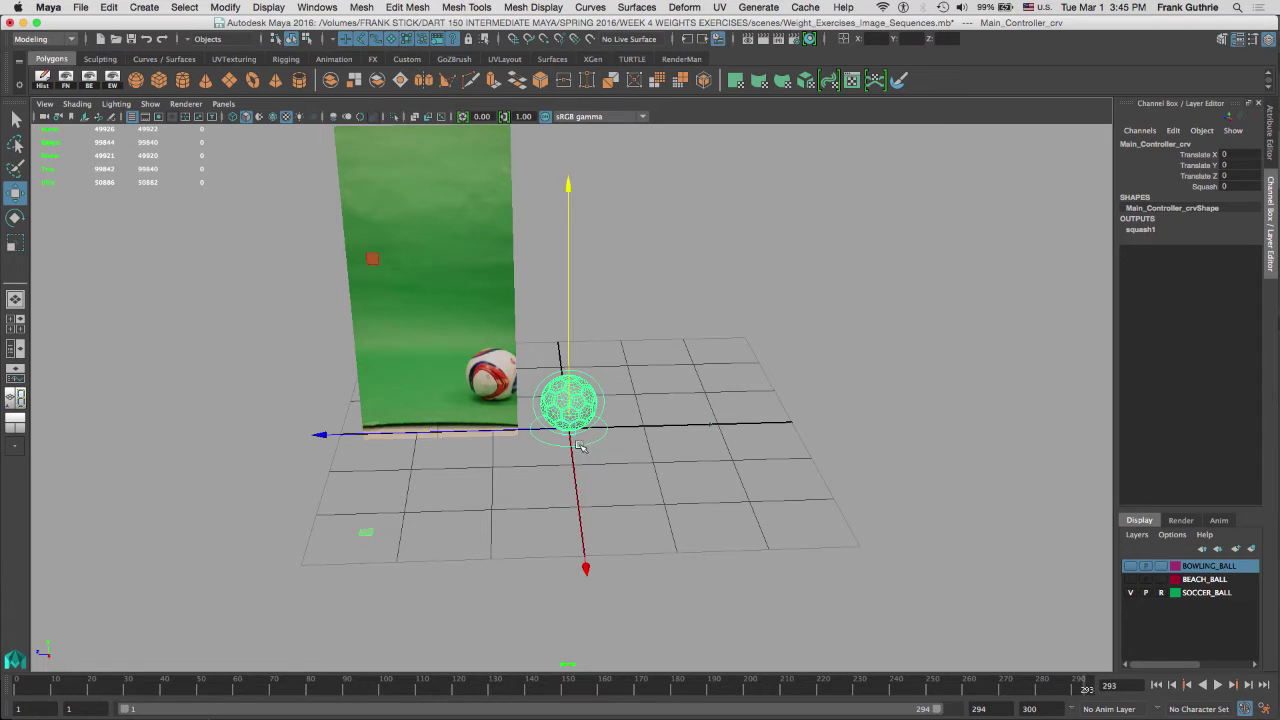
key(space)
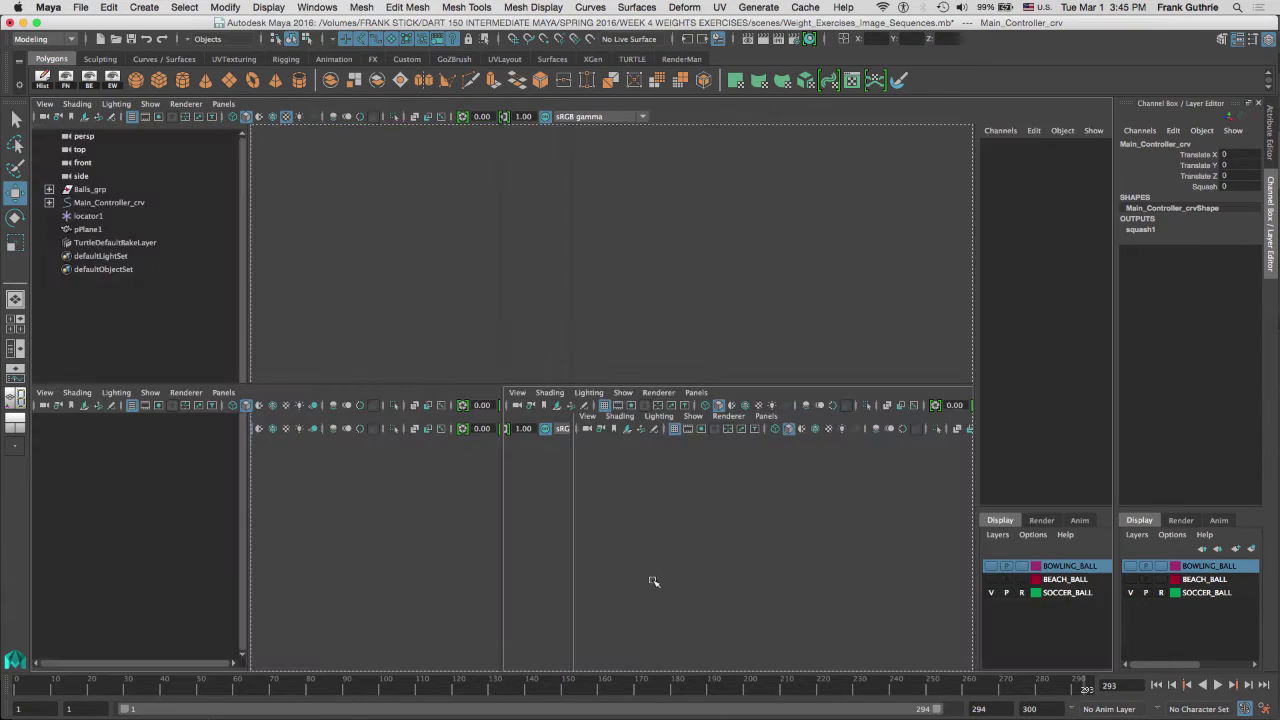
key(space)
key(space)
click(758, 485)
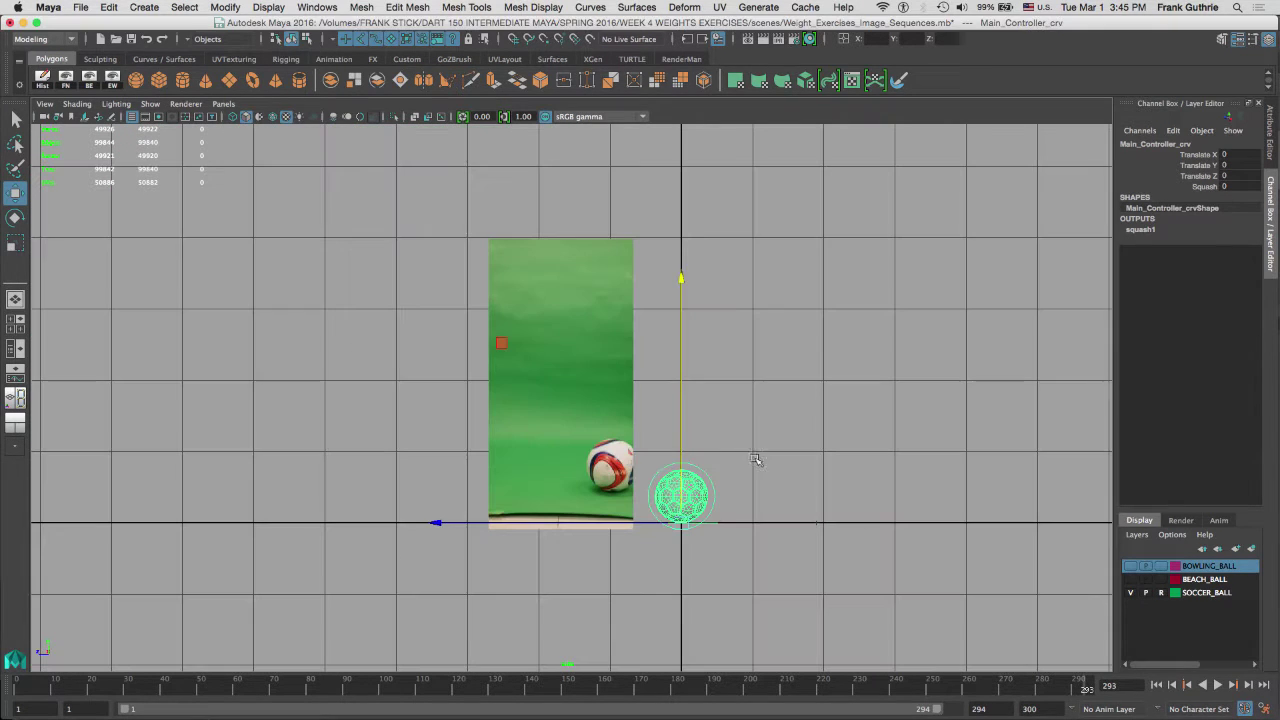
Step: Lock and hide the Translate X channel of the main controller
click(1204, 155)
right_click(1192, 160)
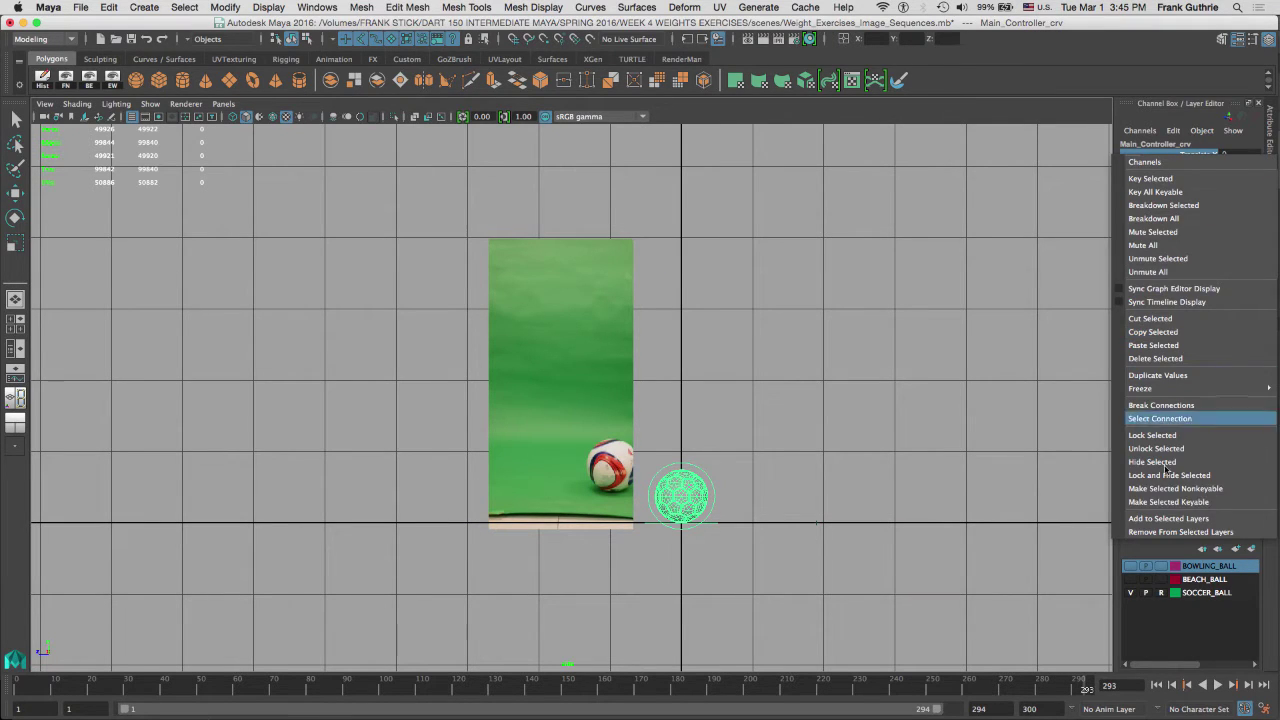
click(1160, 477)
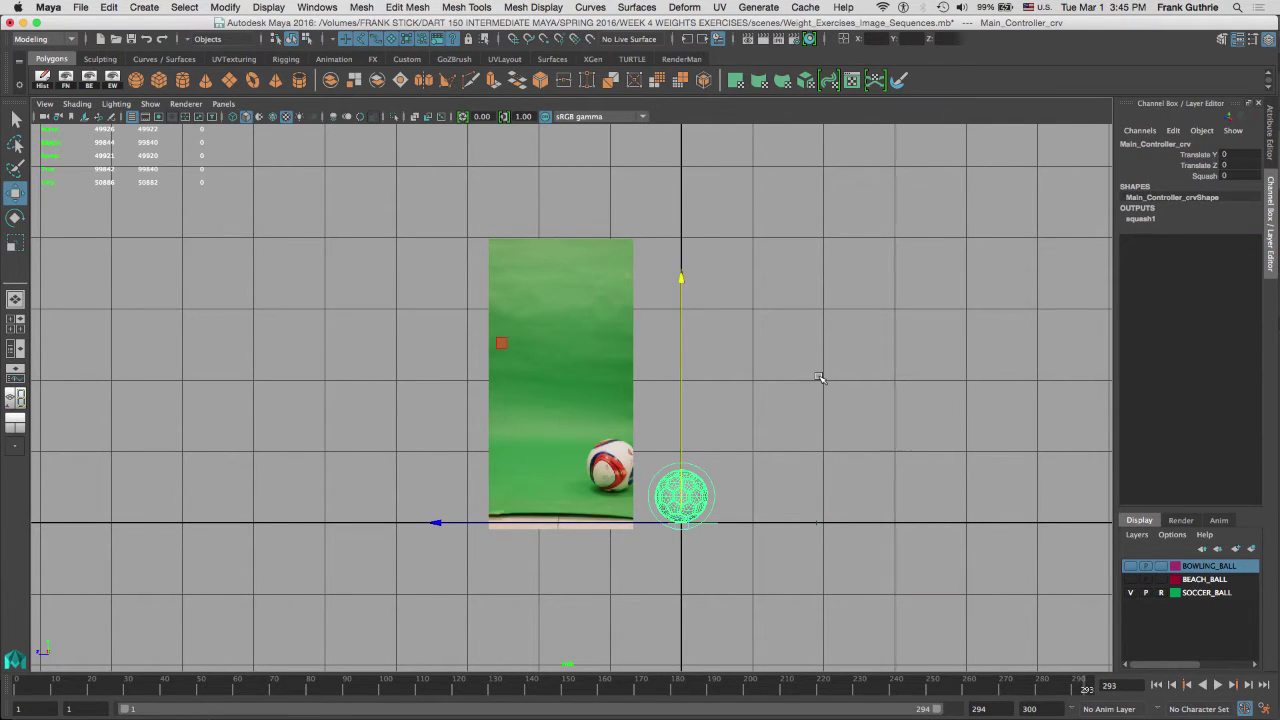
Step: Select the image plane with the soccer footage and turn on X-ray display in the side view
scroll(820, 374, up, 3)
alt+drag(800, 334, 793, 334)
click(777, 303)
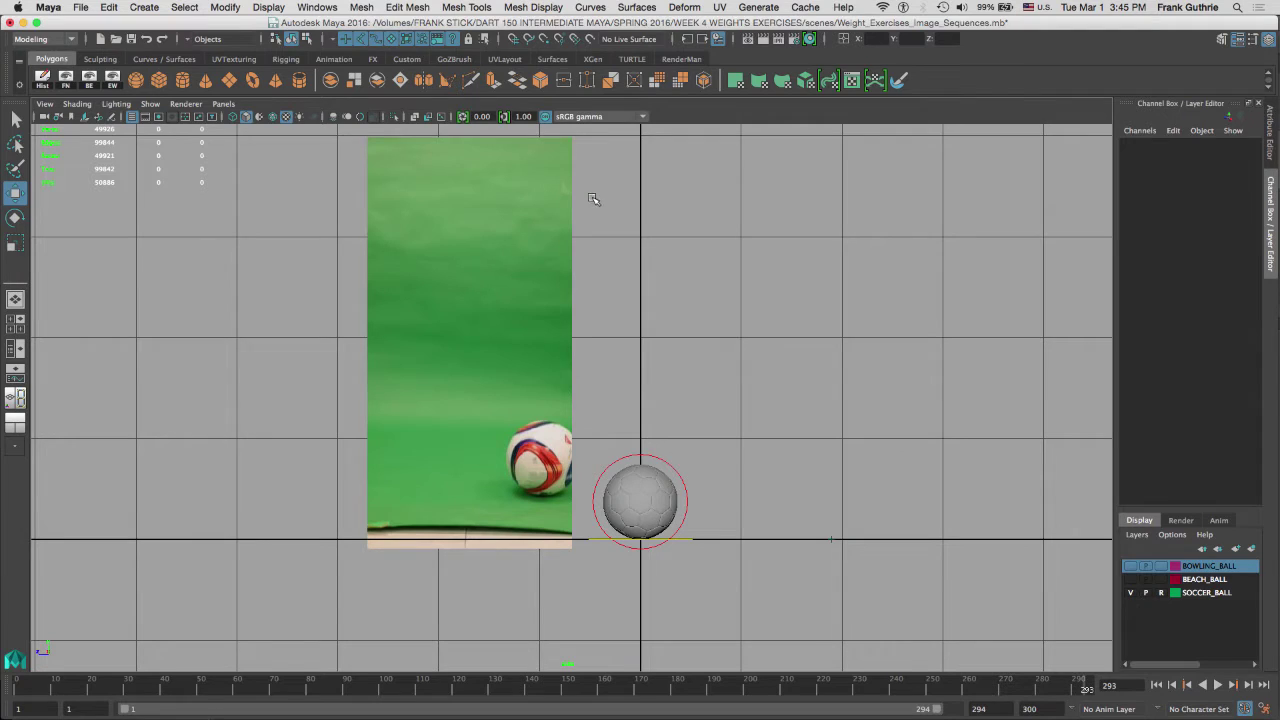
click(471, 343)
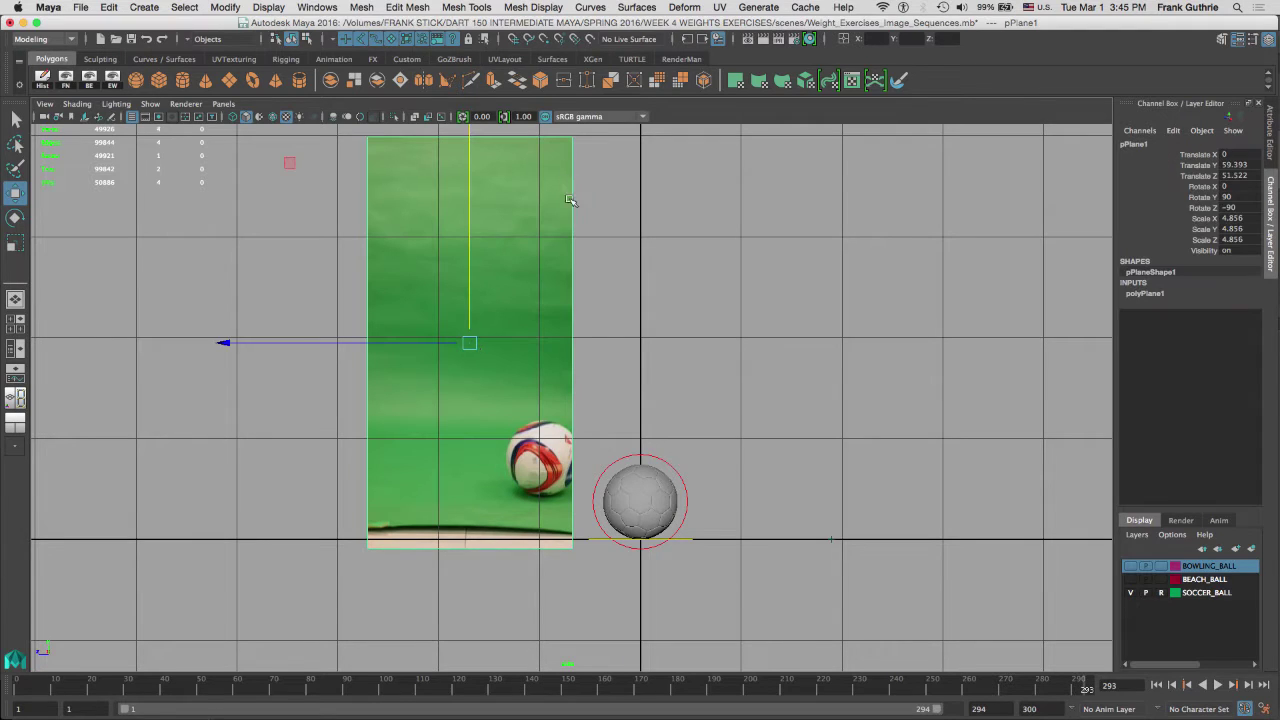
click(415, 117)
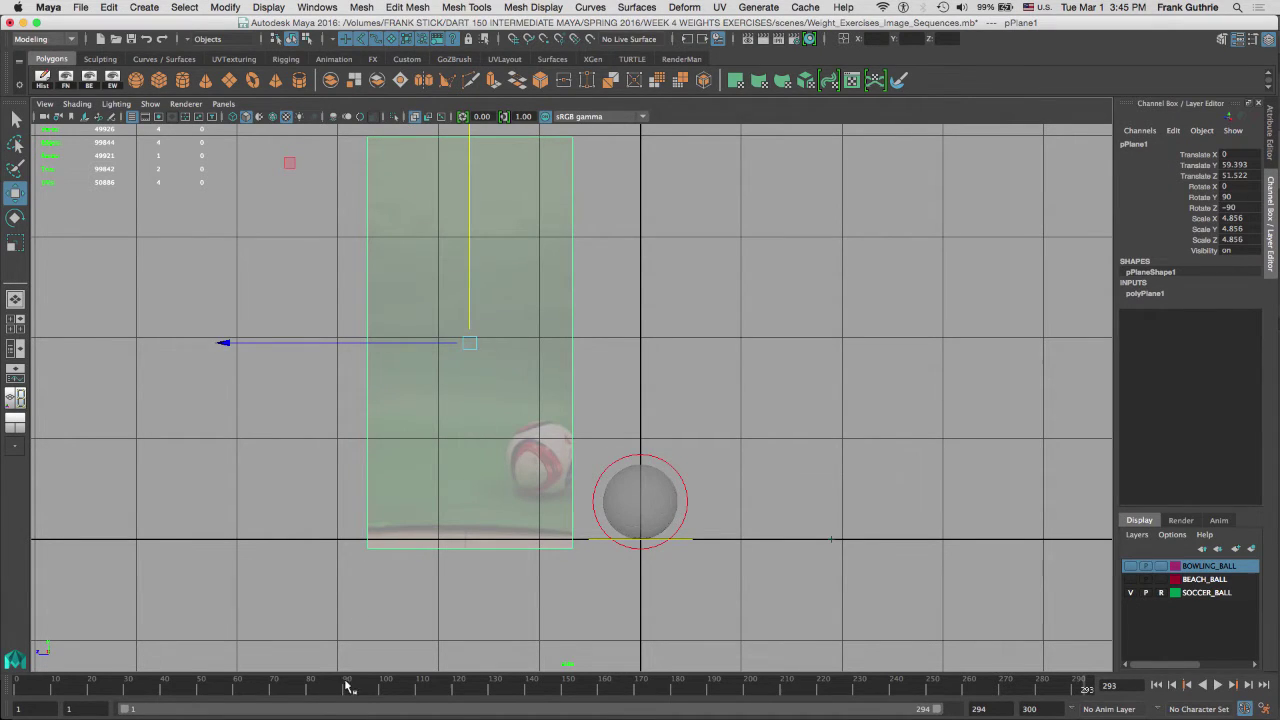
Step: At frame 292, move the image plane to Translate Y 45.578 and Translate Z 22.515, aligning the filmed ball with the 3D ball
drag(1075, 693, 1080, 690)
drag(470, 342, 565, 383)
alt+right_drag(681, 432, 1270, 511)
alt+middle_drag(917, 358, 717, 100)
alt+right_drag(829, 317, 902, 312)
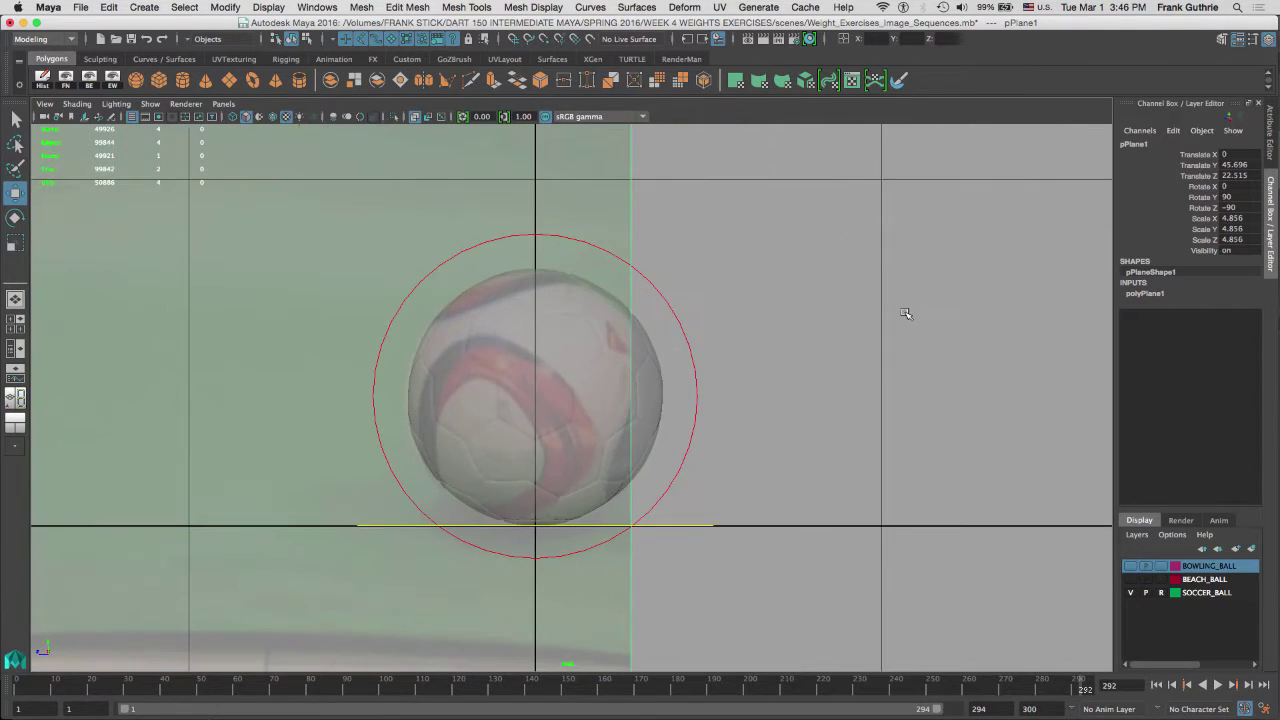
alt+middle_drag(902, 312, 898, 313)
middle_drag(804, 261, 804, 263)
scroll(486, 257, down, 10)
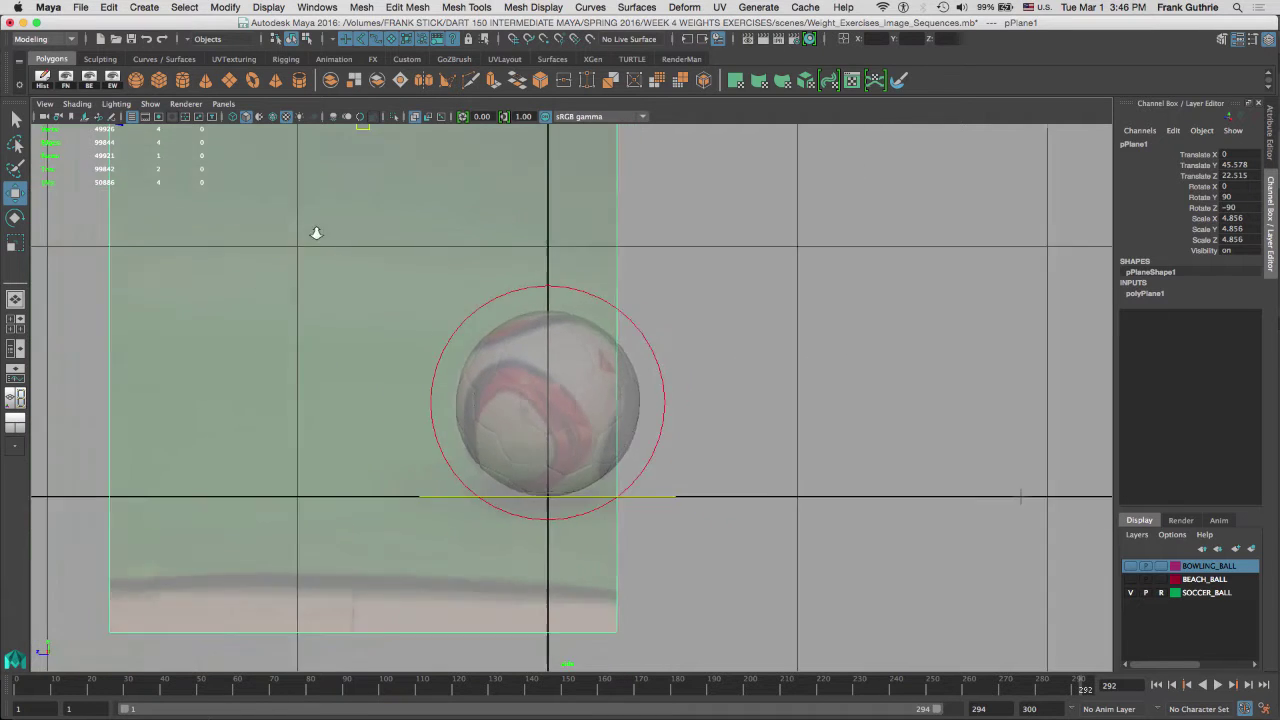
Step: Play back the footage with the grid hidden, return to frame 1 and show the grid again
scroll(626, 291, down, 4)
alt+middle_drag(626, 291, 623, 267)
scroll(623, 267, up, 4)
click(133, 122)
scroll(726, 294, up, 4)
click(860, 324)
key(alt+v)
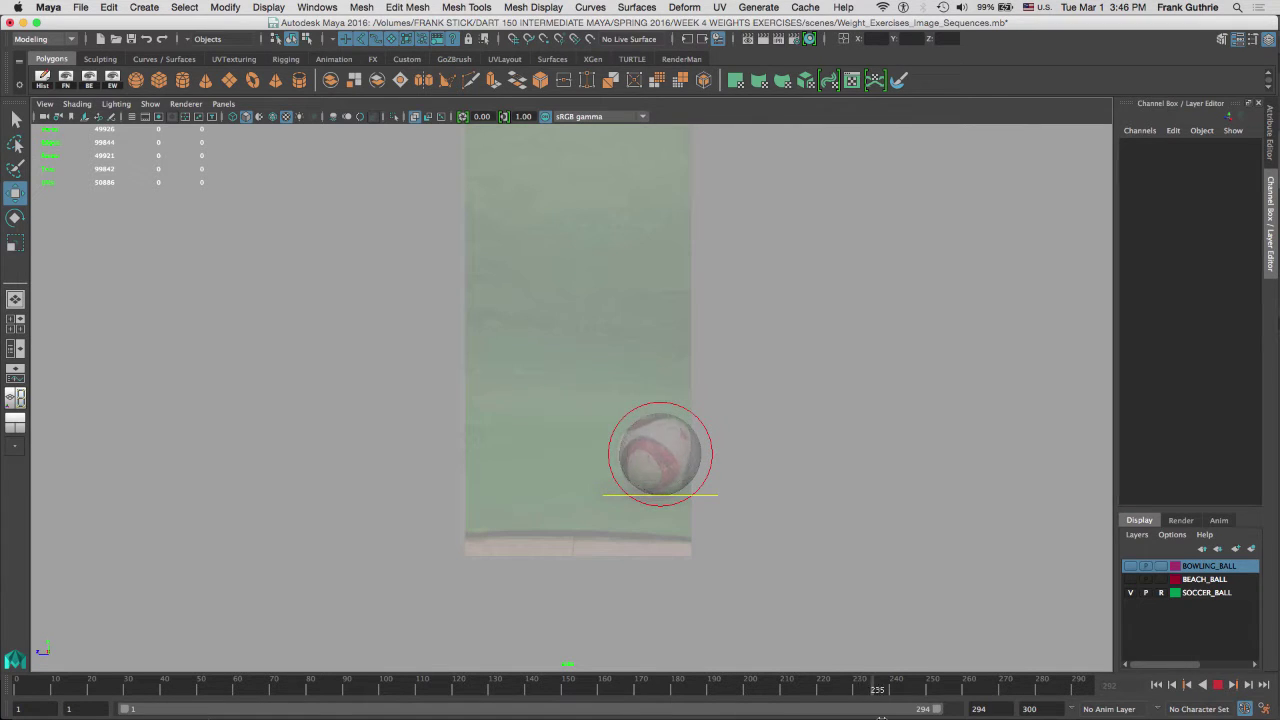
click(18, 686)
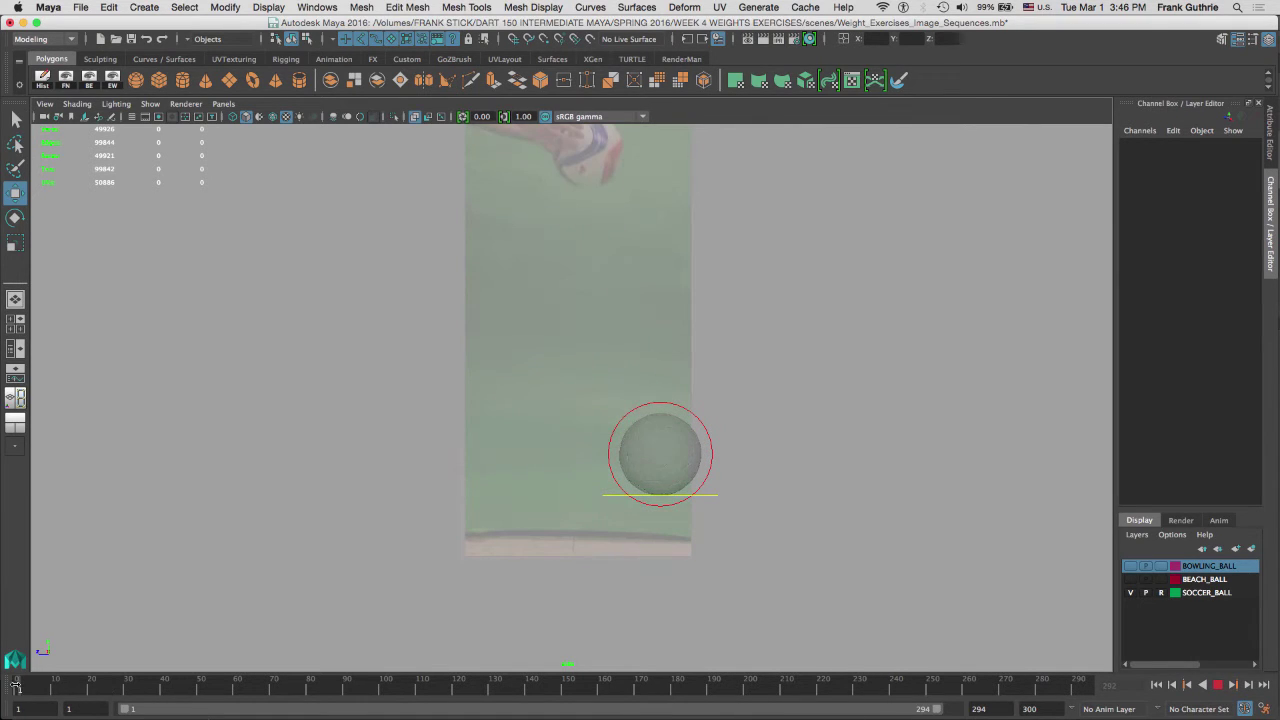
alt+middle_drag(837, 302, 770, 420)
click(133, 117)
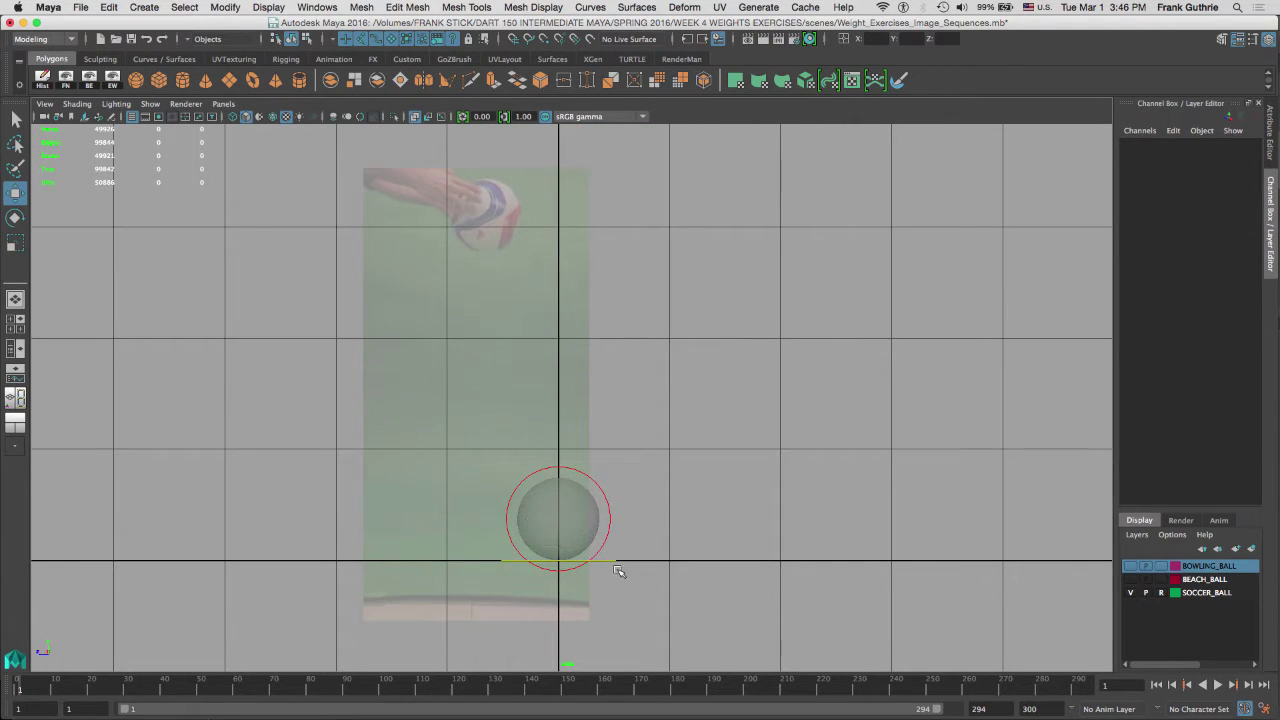
Step: Key the main controller's Translate Y, Translate Z and Squash channels at frame 1
click(611, 553)
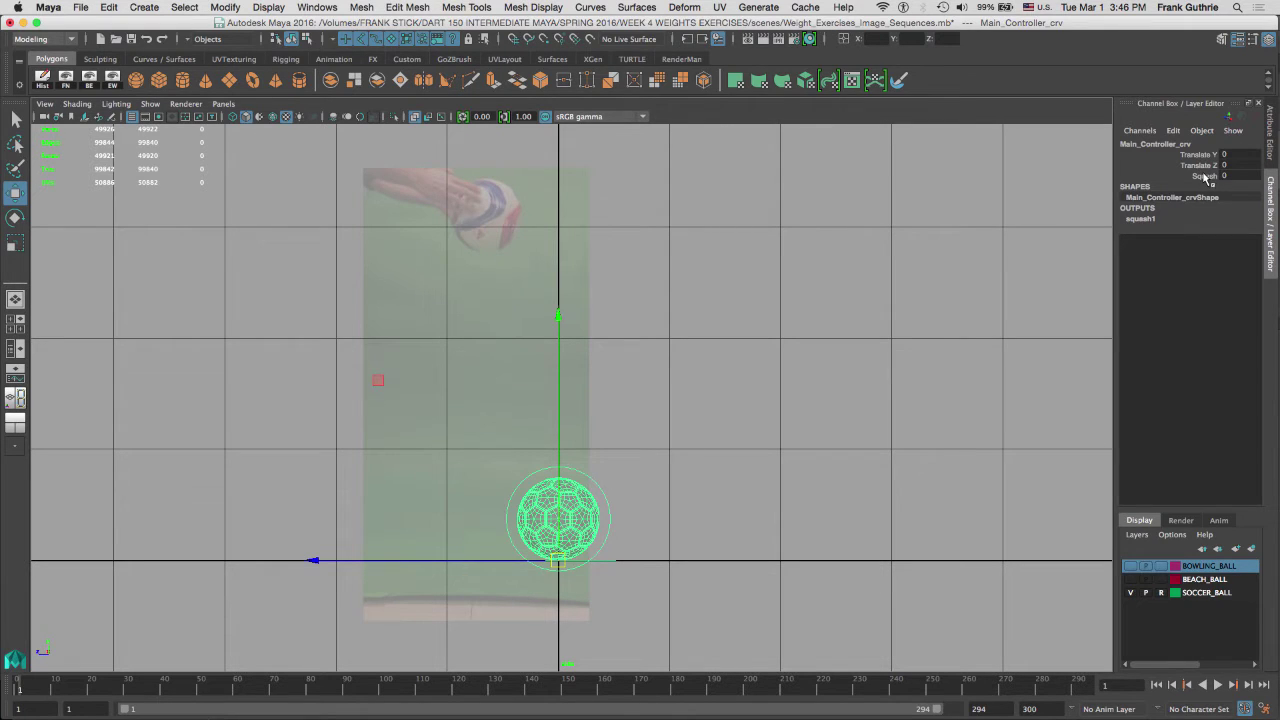
click(639, 511)
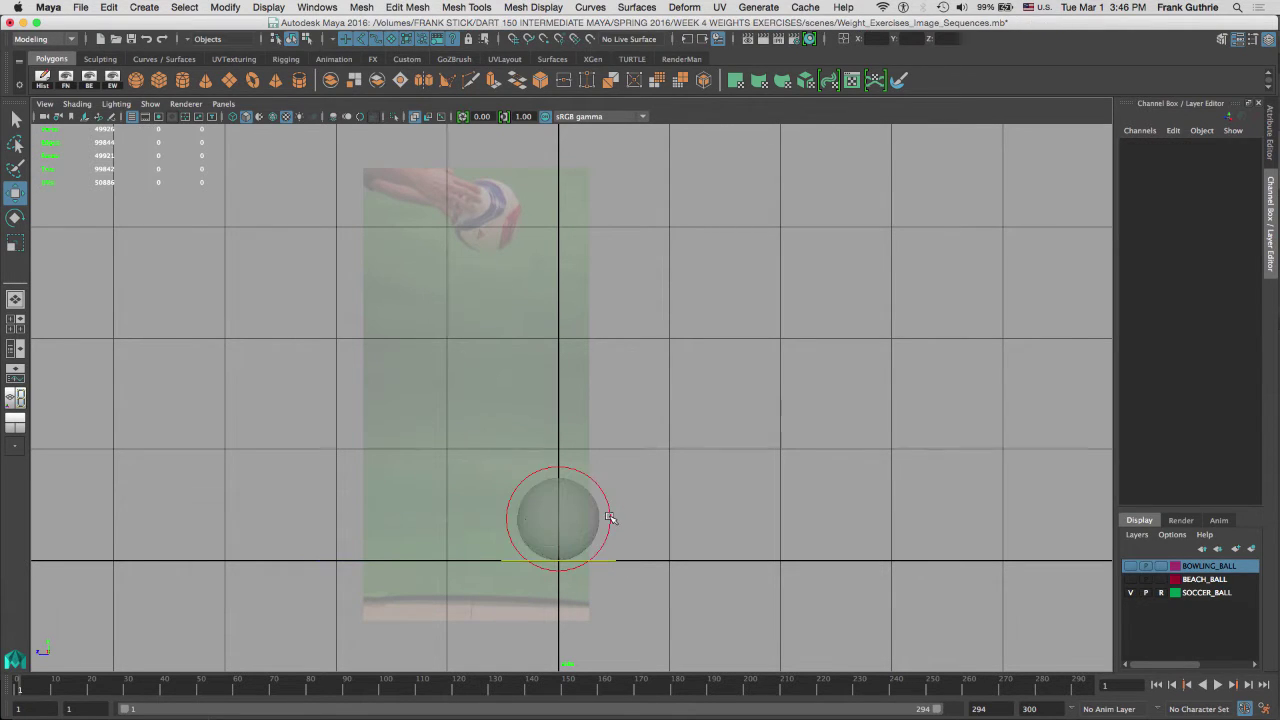
click(610, 515)
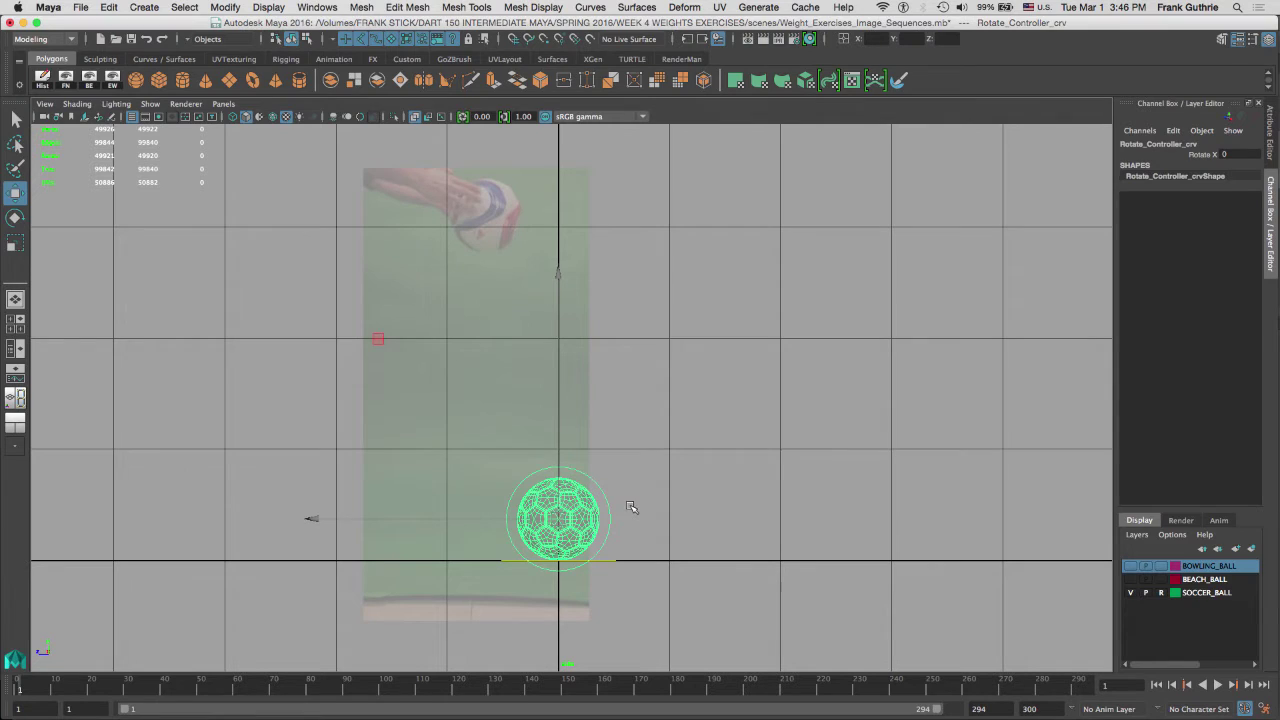
click(612, 561)
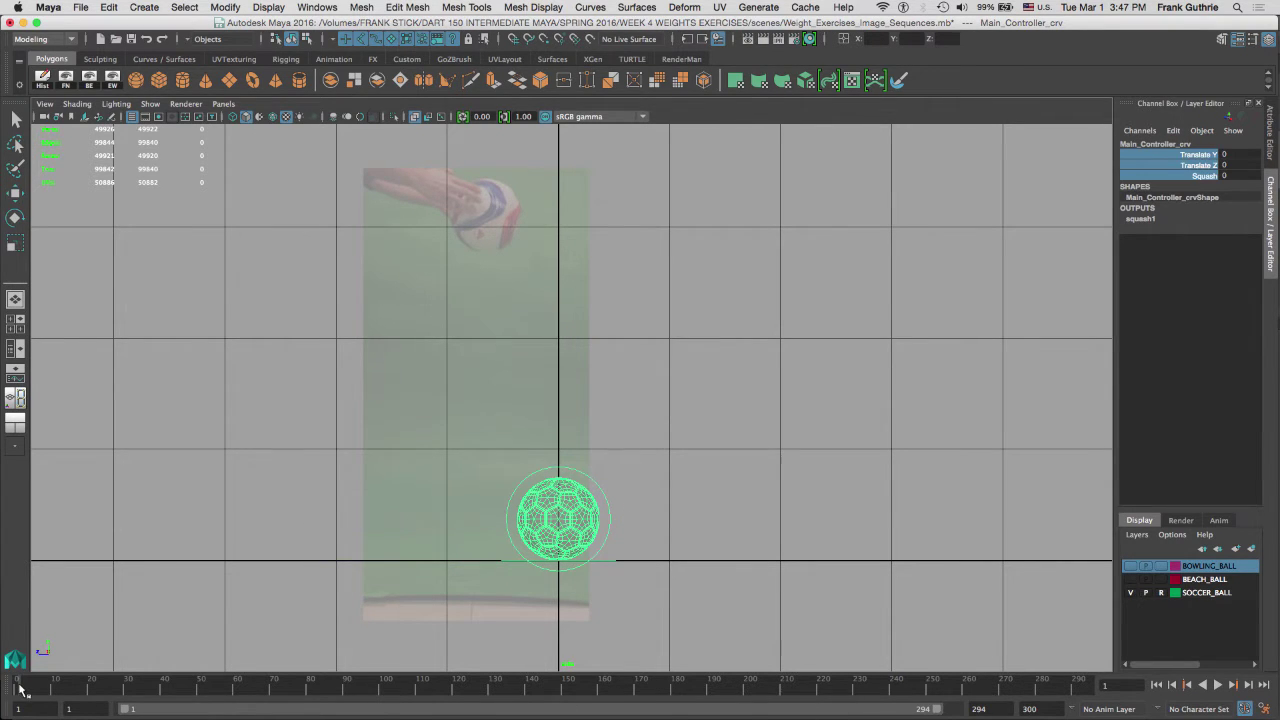
right_click(1196, 172)
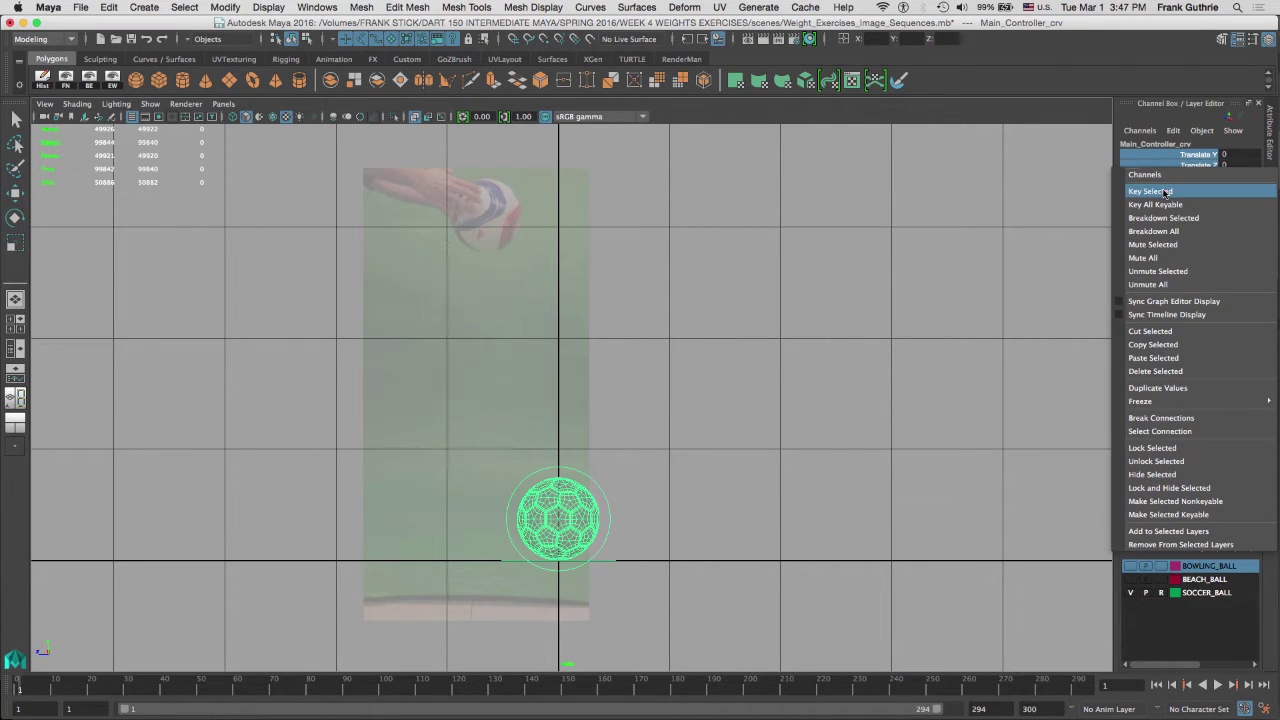
click(1160, 191)
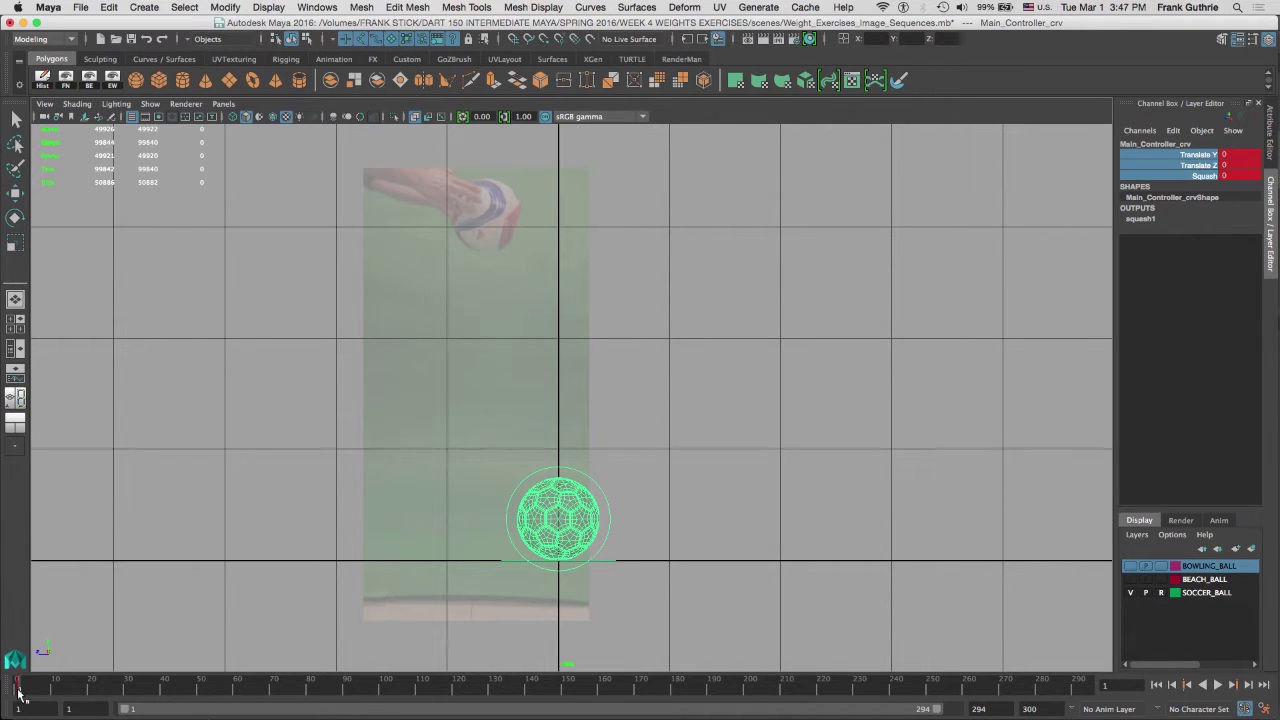
Step: Key the Rotate X channel of the rotate controller at frame 1
click(622, 515)
click(1205, 155)
right_click(1203, 158)
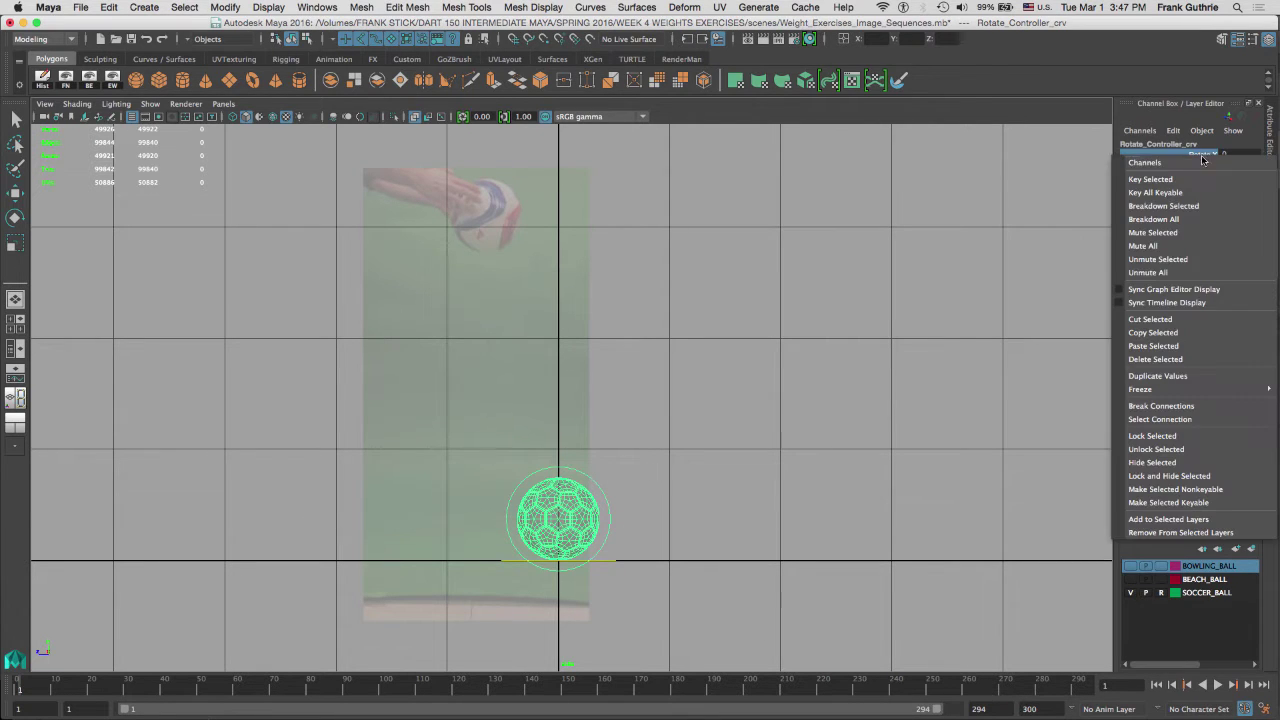
click(1170, 183)
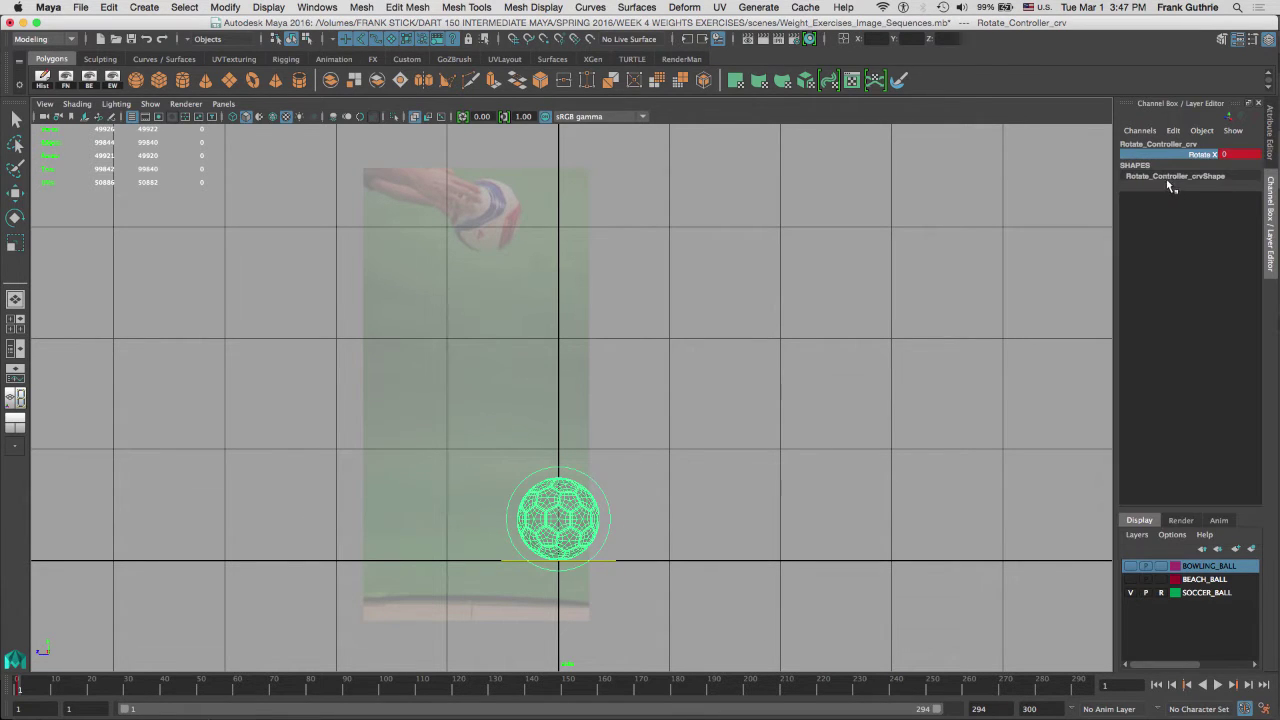
Step: Switch to the layout combining perspective, side view and Graph Editor, and display textures in both views
click(656, 543)
click(609, 552)
key(w)
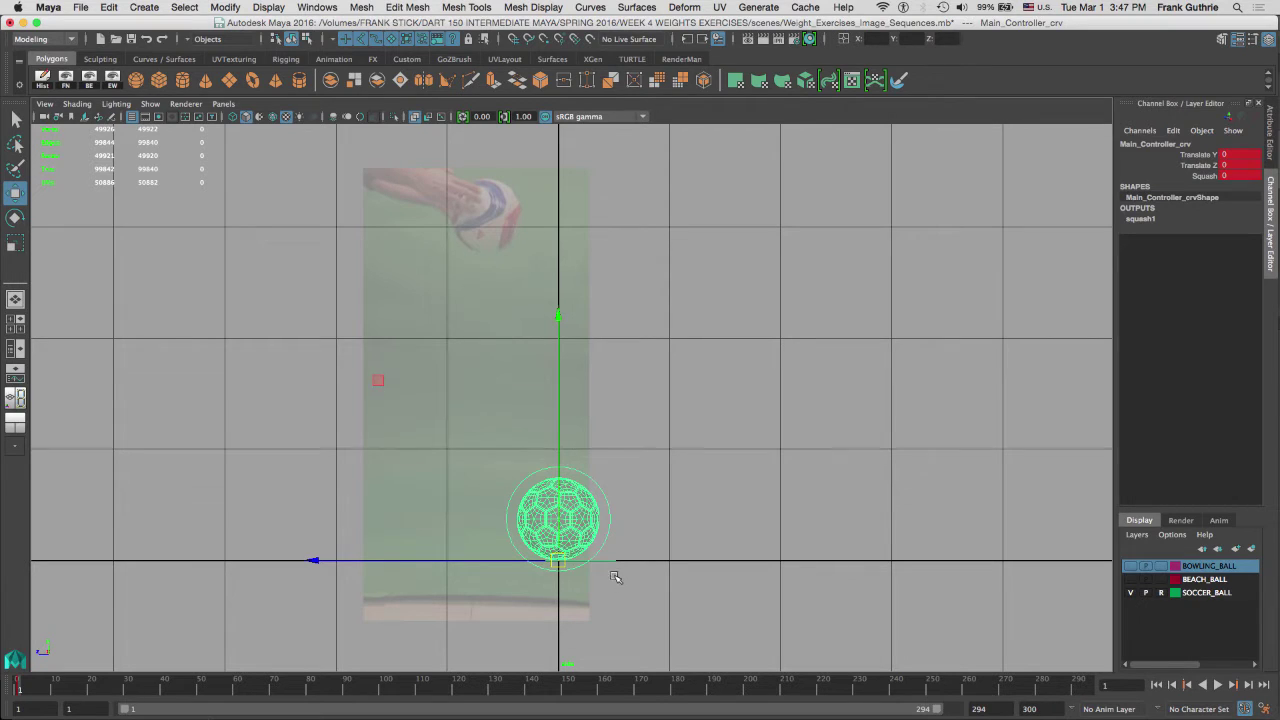
click(611, 527)
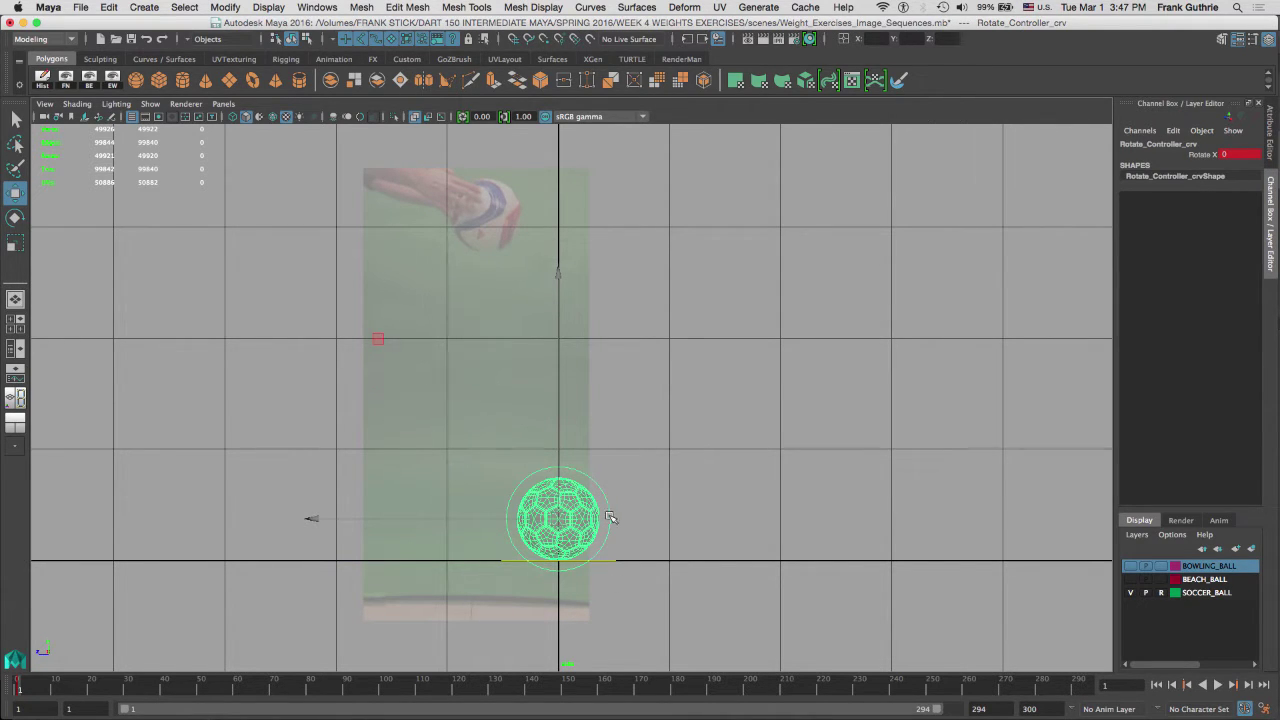
click(15, 424)
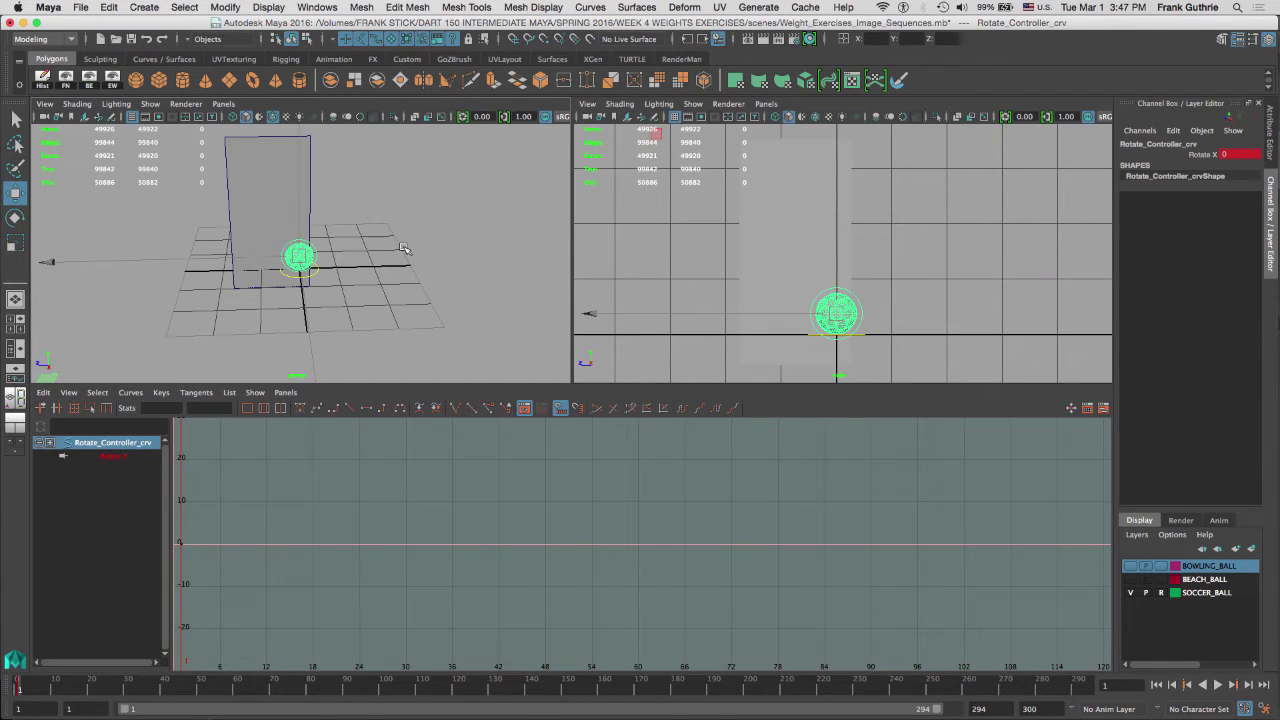
key(6)
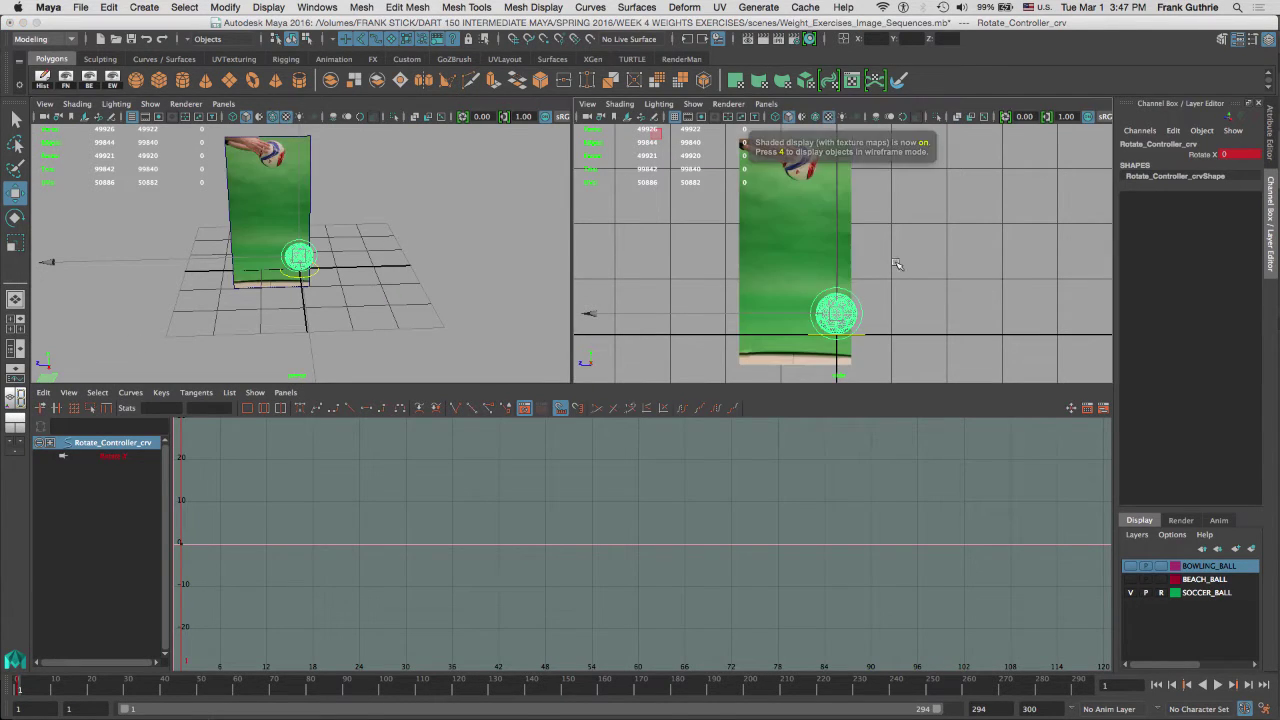
Step: Add the main controller to the selection and examine the Translate Y, Translate Z, Squash and Rotate X channels one by one in the Graph Editor
shift+click(320, 283)
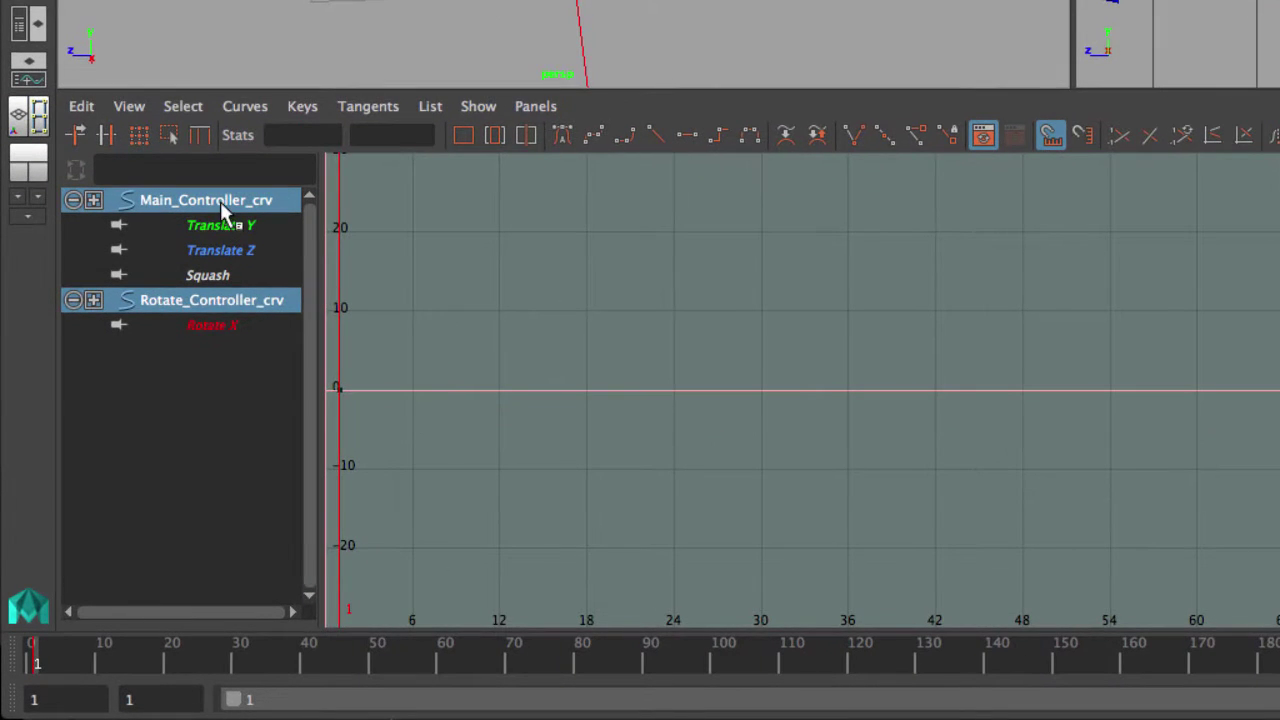
click(218, 232)
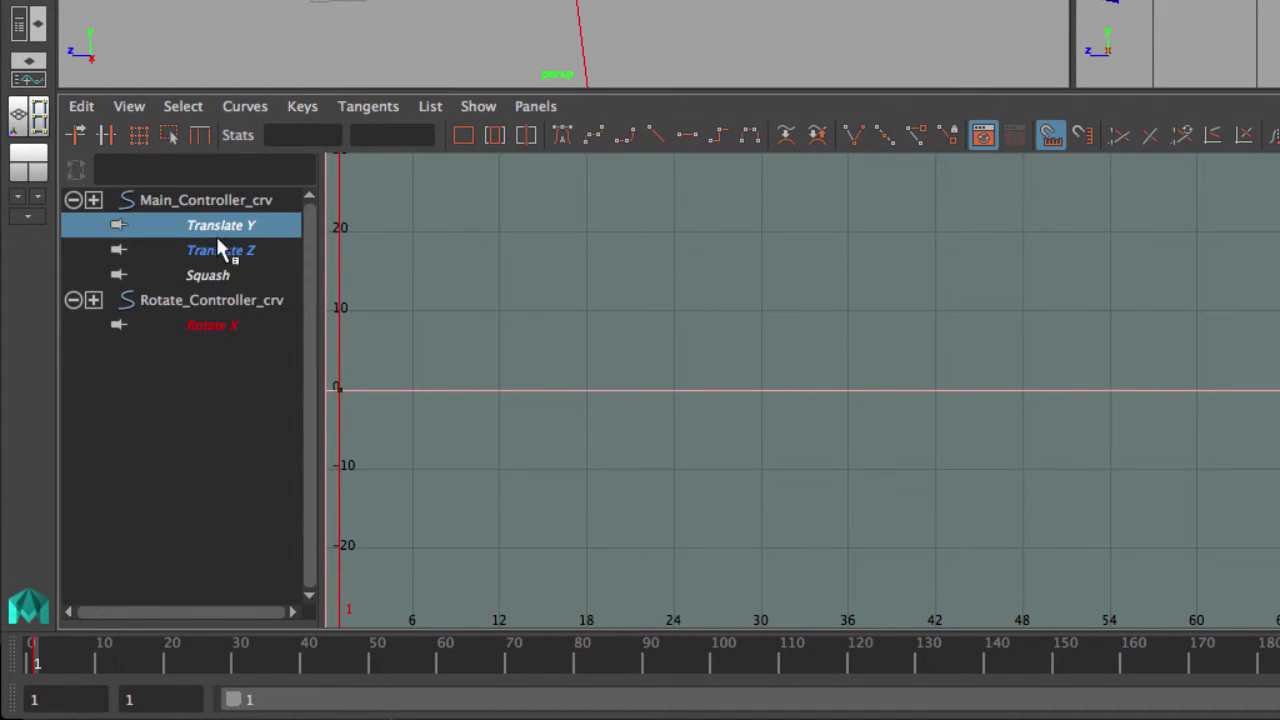
click(220, 251)
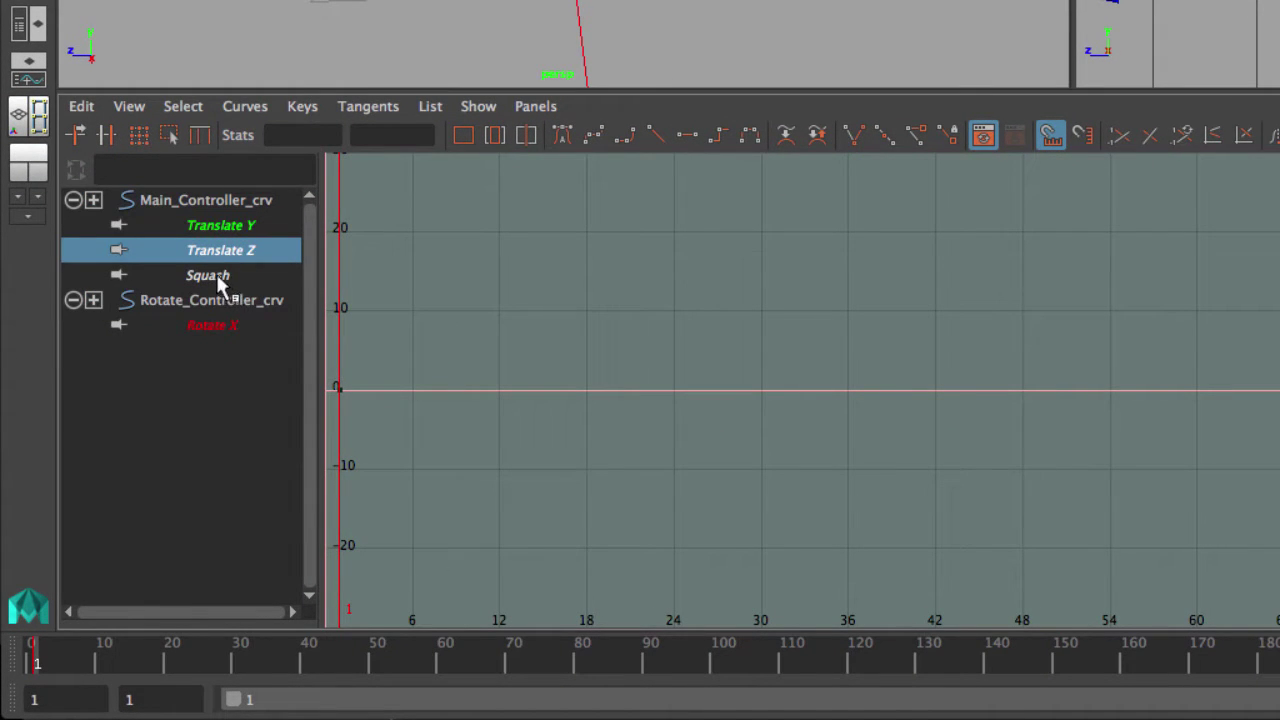
click(219, 280)
key(f)
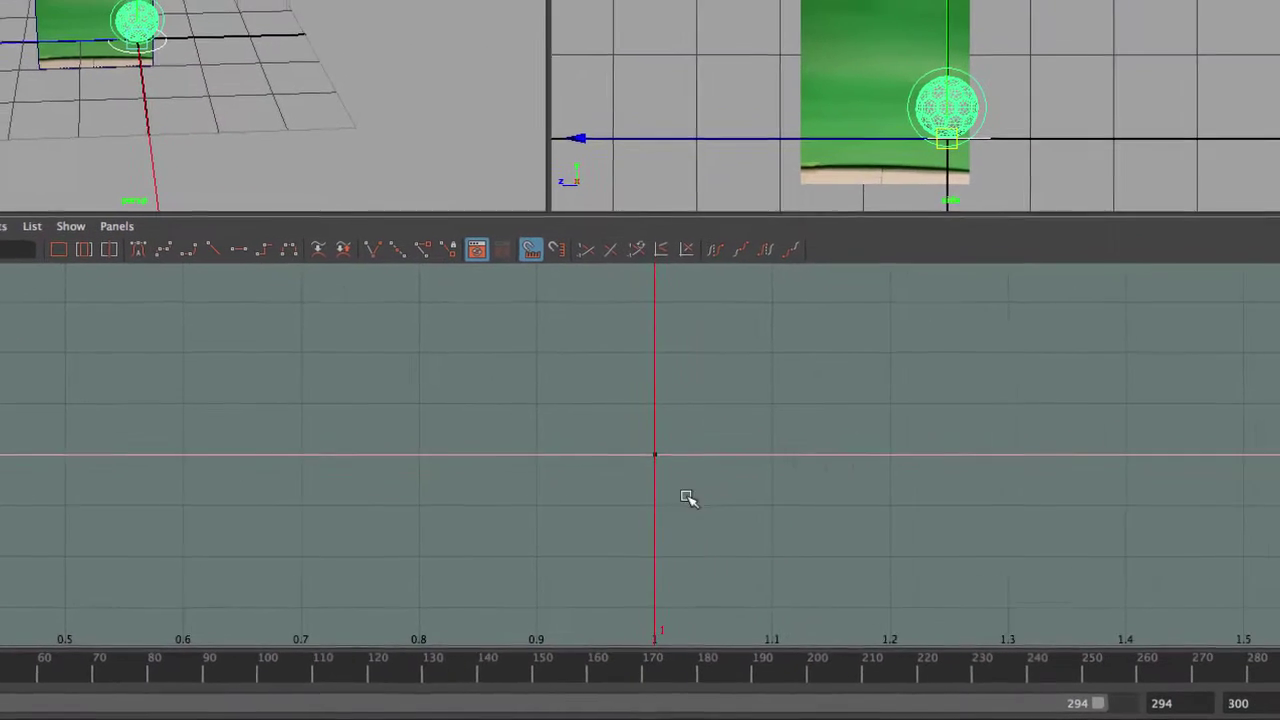
alt+right_drag(1247, 443, 1048, 418)
alt+middle_drag(609, 395, 514, 497)
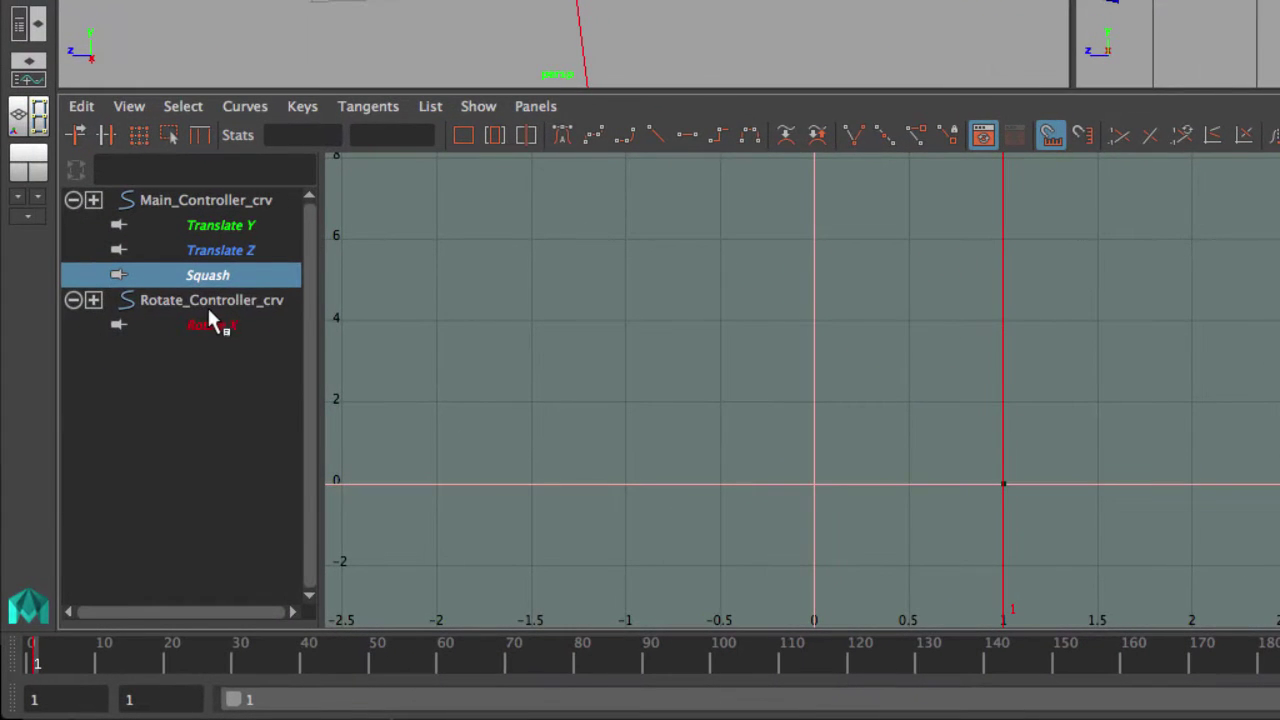
click(208, 305)
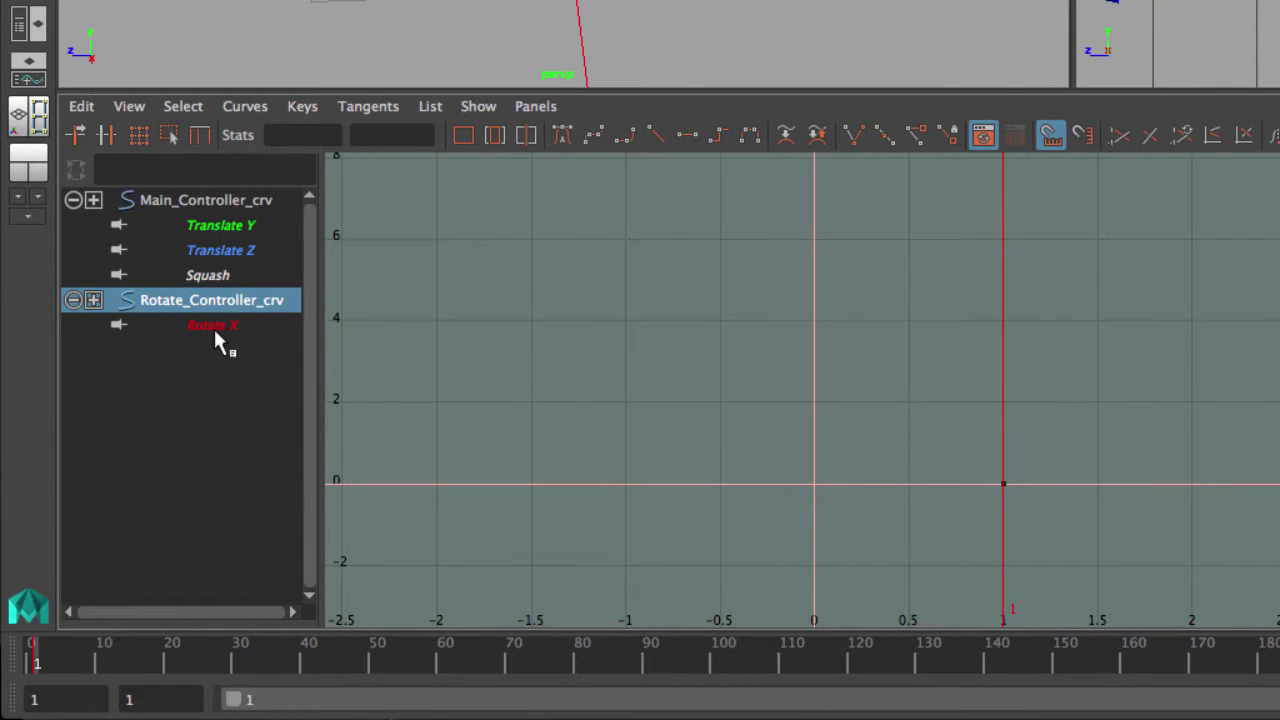
click(213, 330)
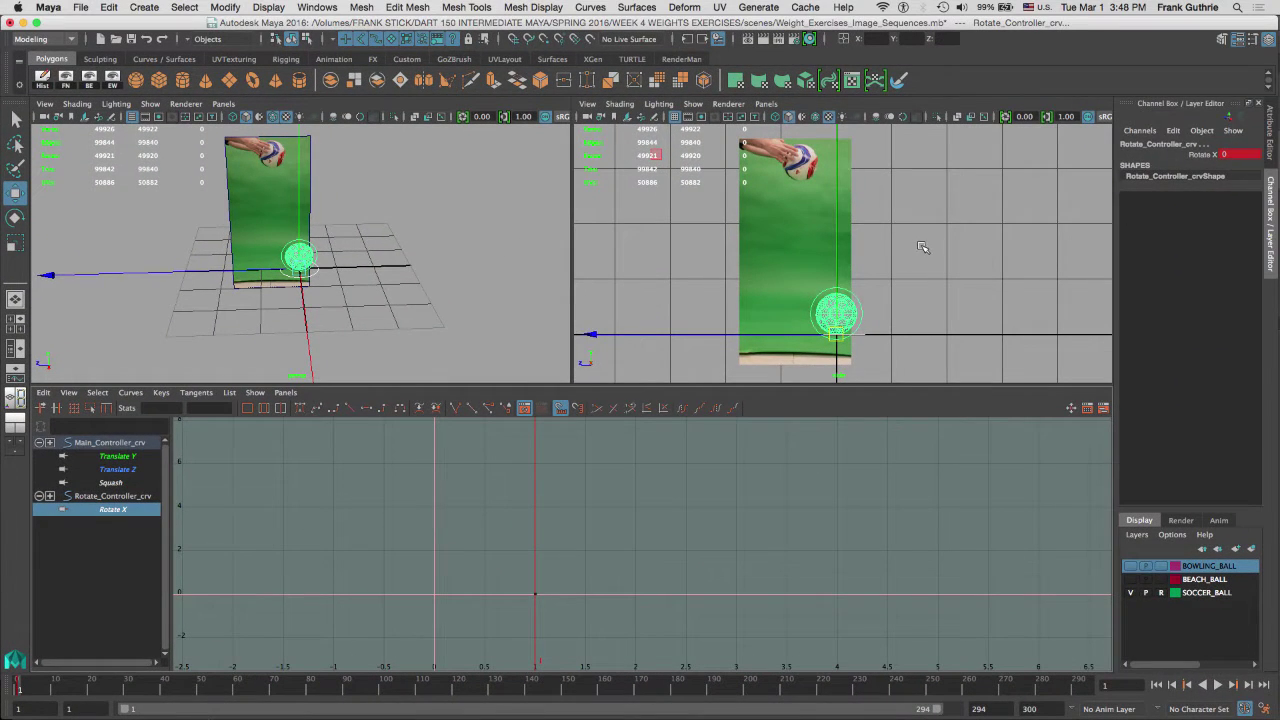
Step: Position the main controller over the filmed ball at frame 1, at Translate Y 84.466 and Translate Z 20.067, with X-ray display on in the side view
click(920, 248)
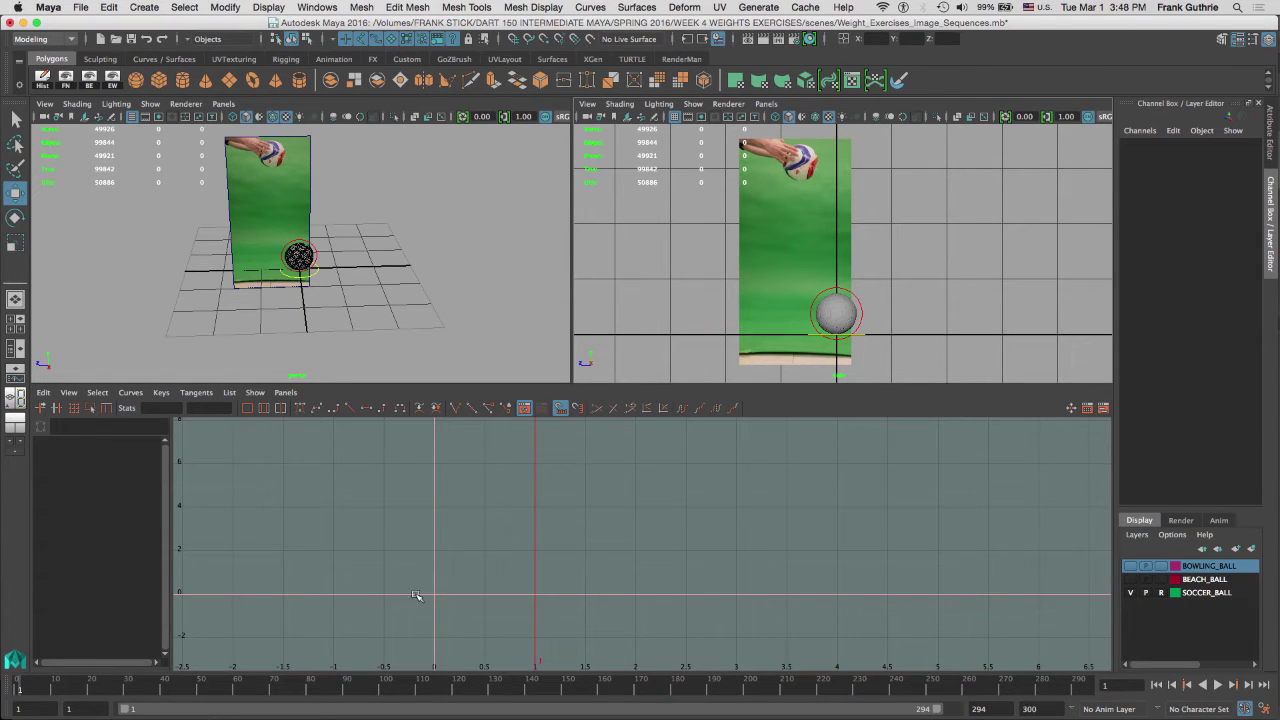
click(863, 333)
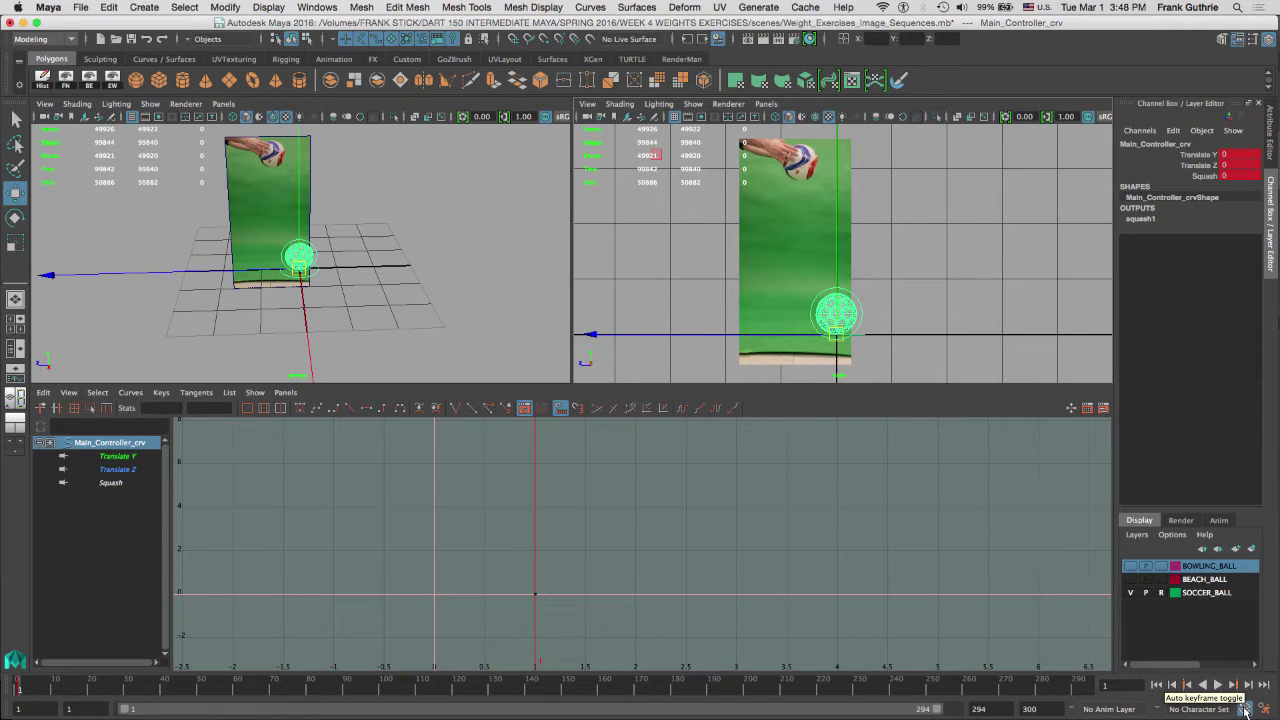
drag(837, 335, 806, 186)
key(f)
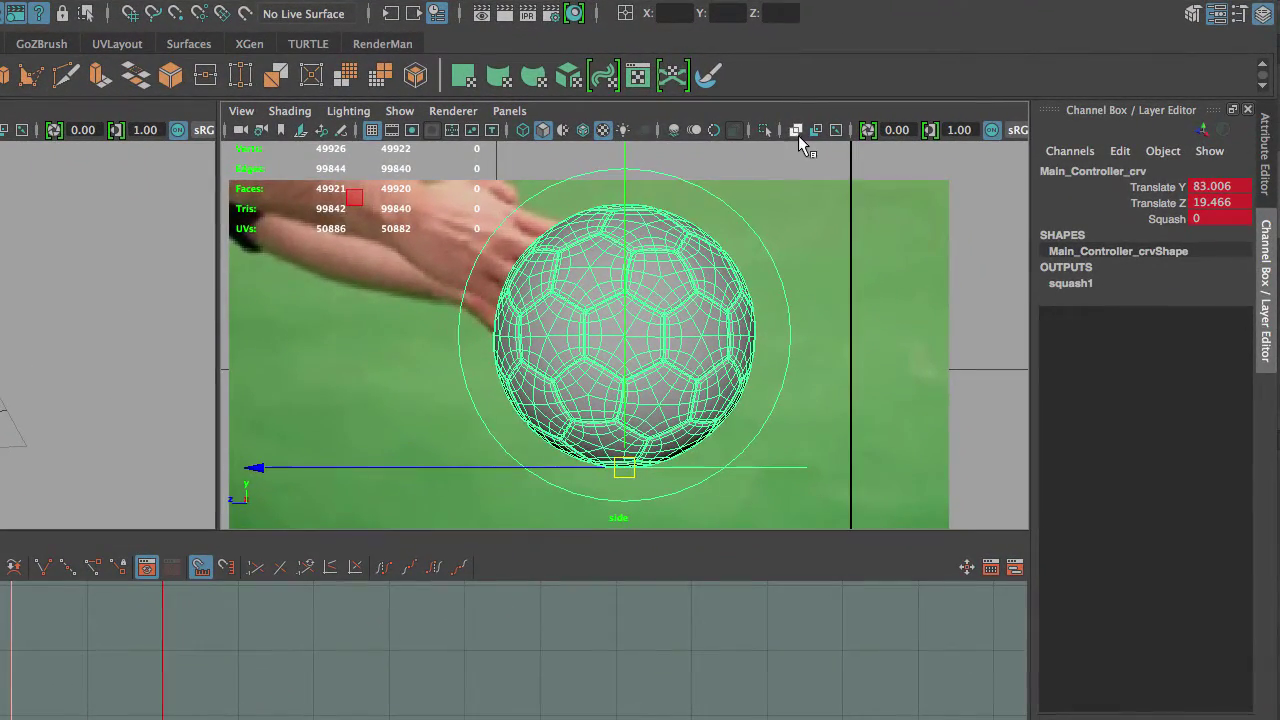
click(867, 123)
mouse_move(843, 289)
middle_down()
mouse_move(823, 329)
mouse_move(829, 300)
mouse_move(866, 273)
mouse_move(820, 257)
mouse_move(837, 274)
middle_up()
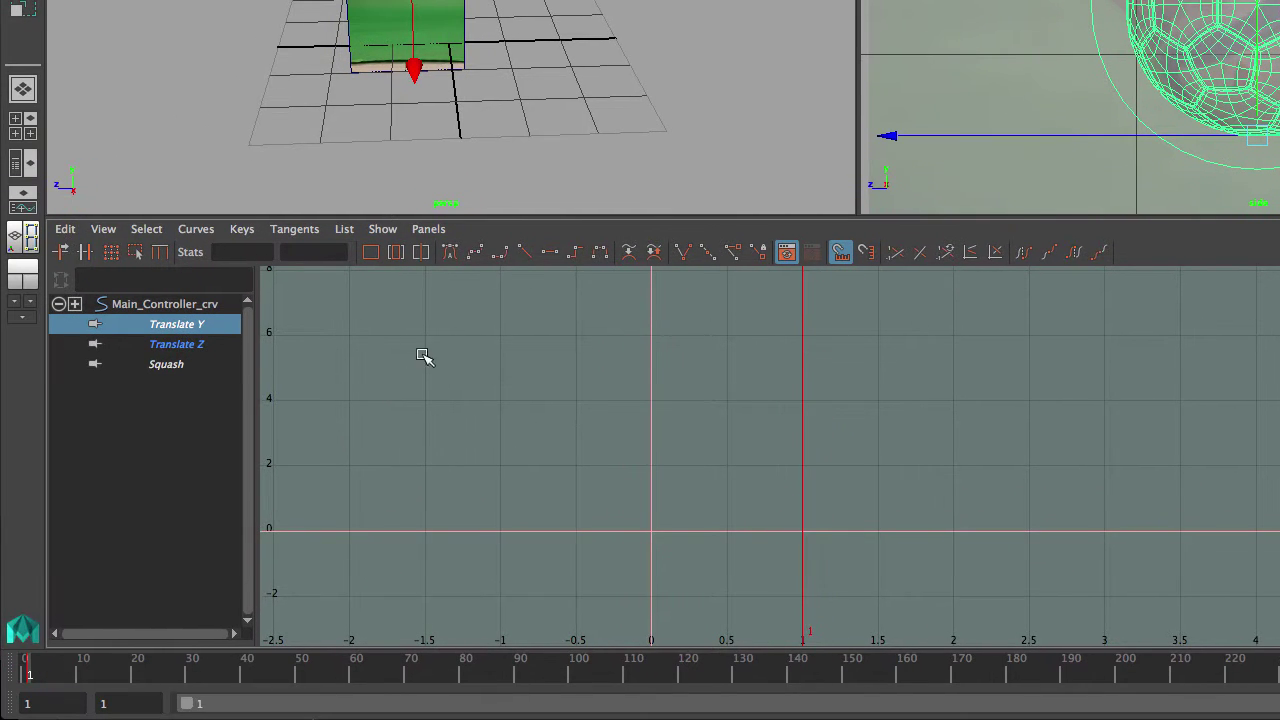
Step: Select the Translate Y key at frame 1 in the Graph Editor
alt+right_drag(602, 611, 387, 569)
alt+right_drag(749, 391, 740, 379)
alt+middle_drag(951, 340, 867, 510)
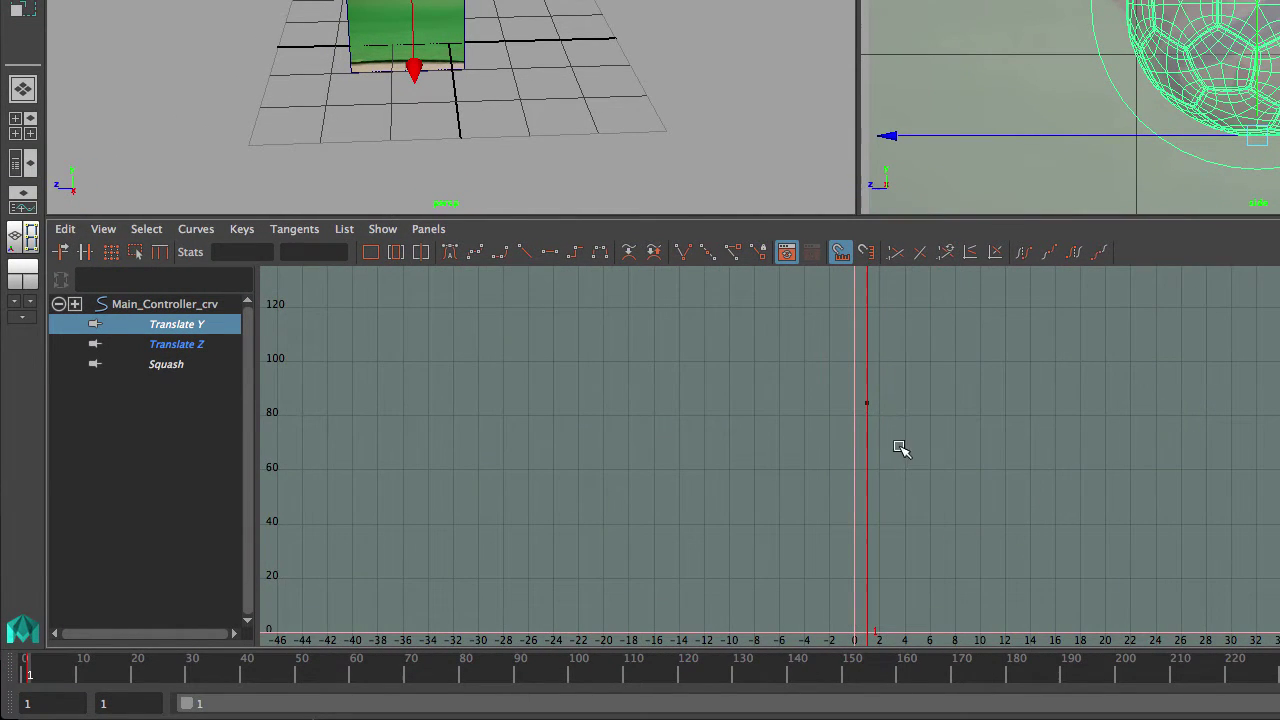
drag(690, 324, 967, 478)
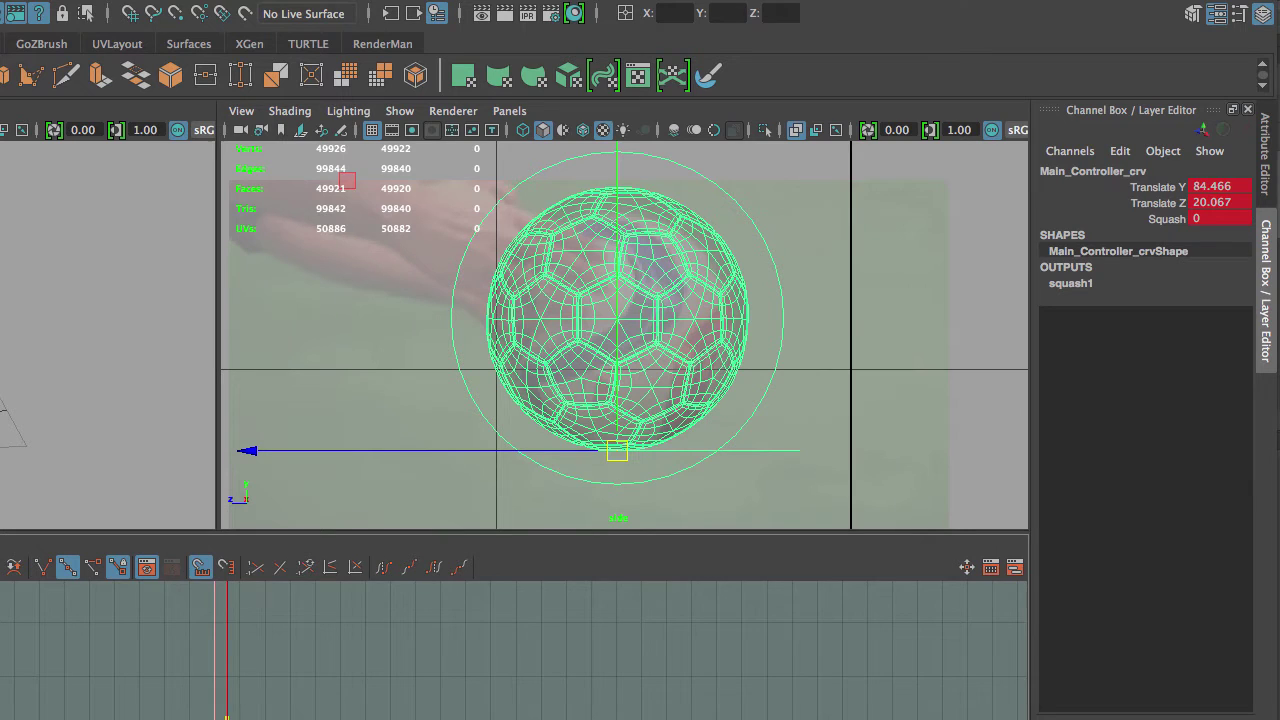
Step: Go to the ball's first ground contact at frame 13 and shorten the visible time range to frames 1–31
drag(617, 450, 808, 472)
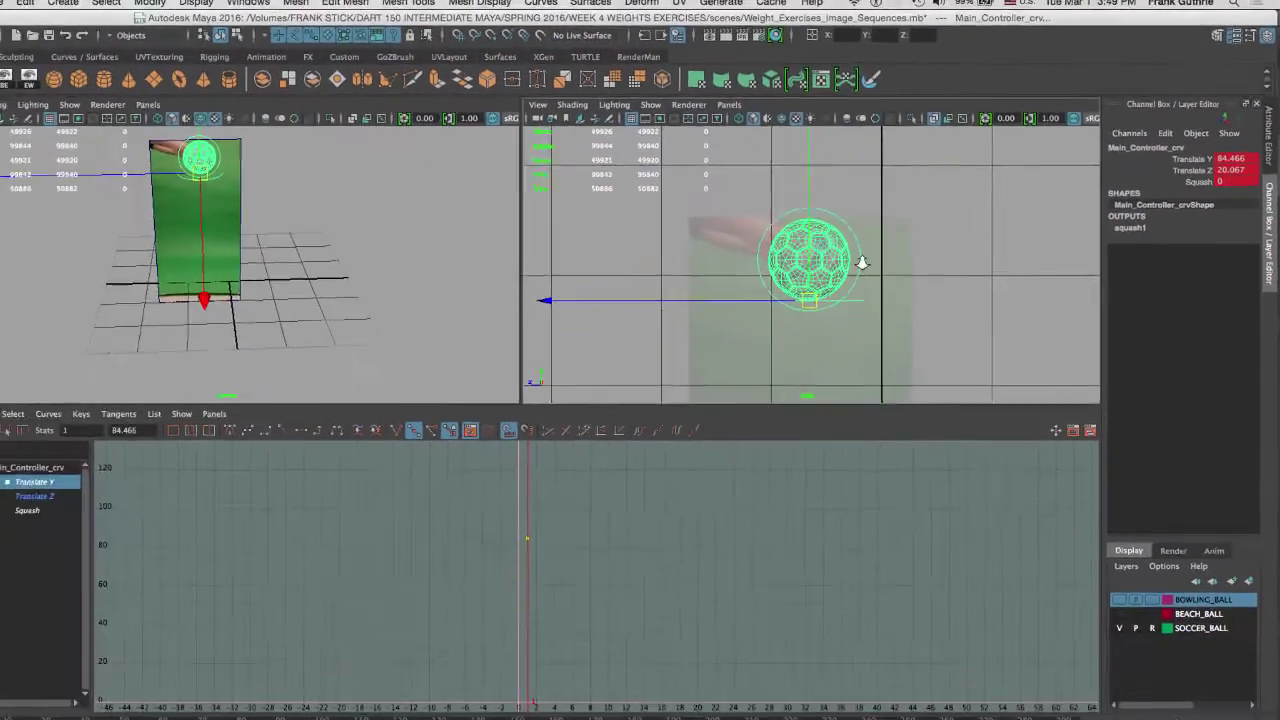
alt+right_drag(862, 263, 860, 238)
alt+middle_drag(860, 238, 874, 343)
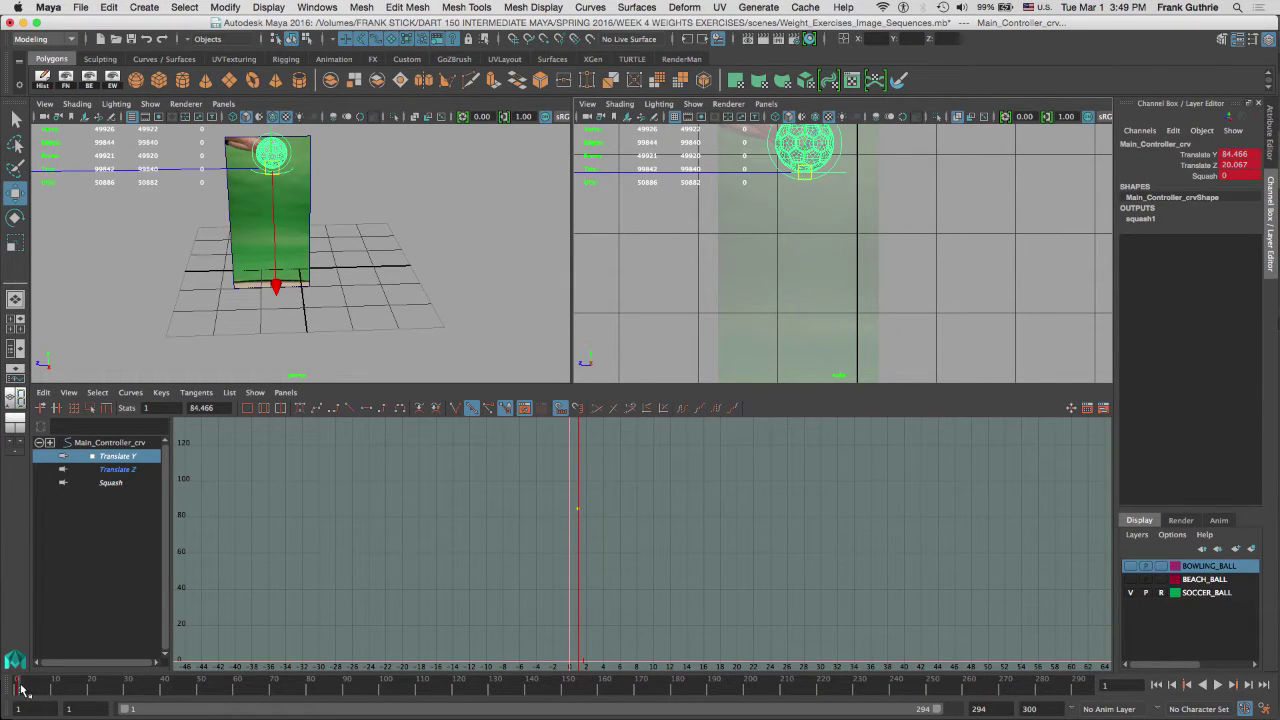
key(alt+v)
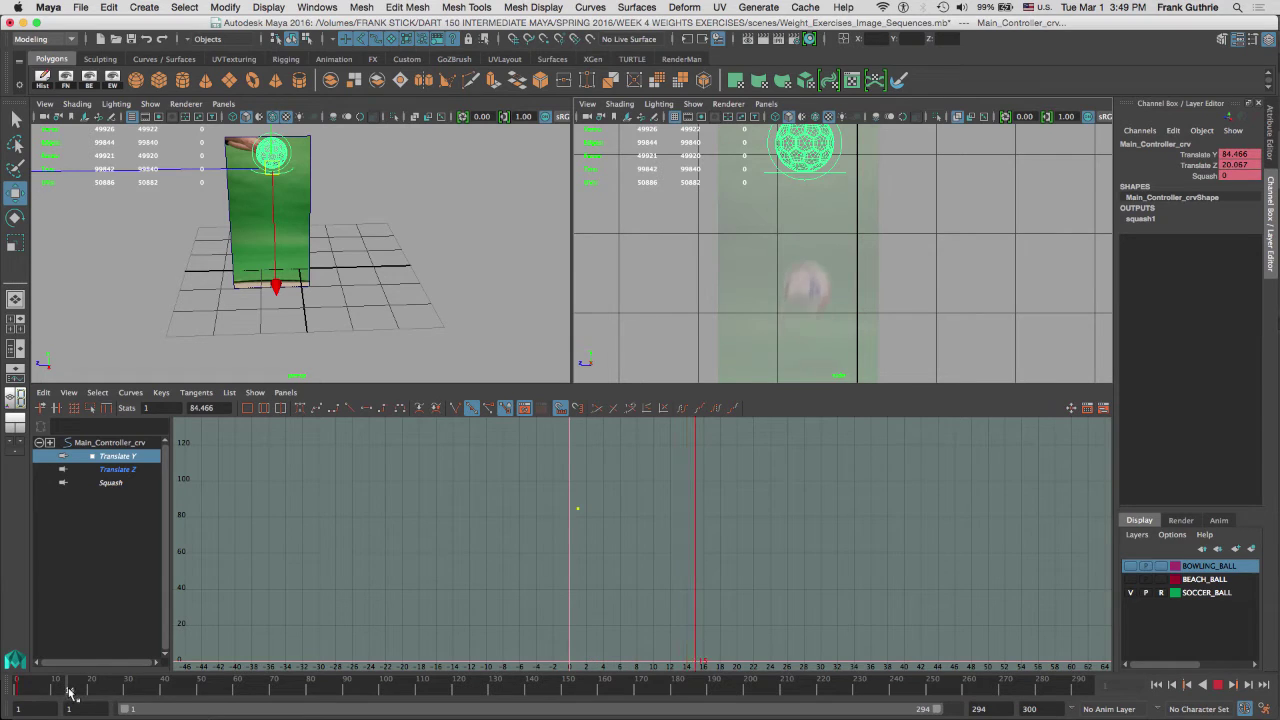
drag(66, 693, 60, 692)
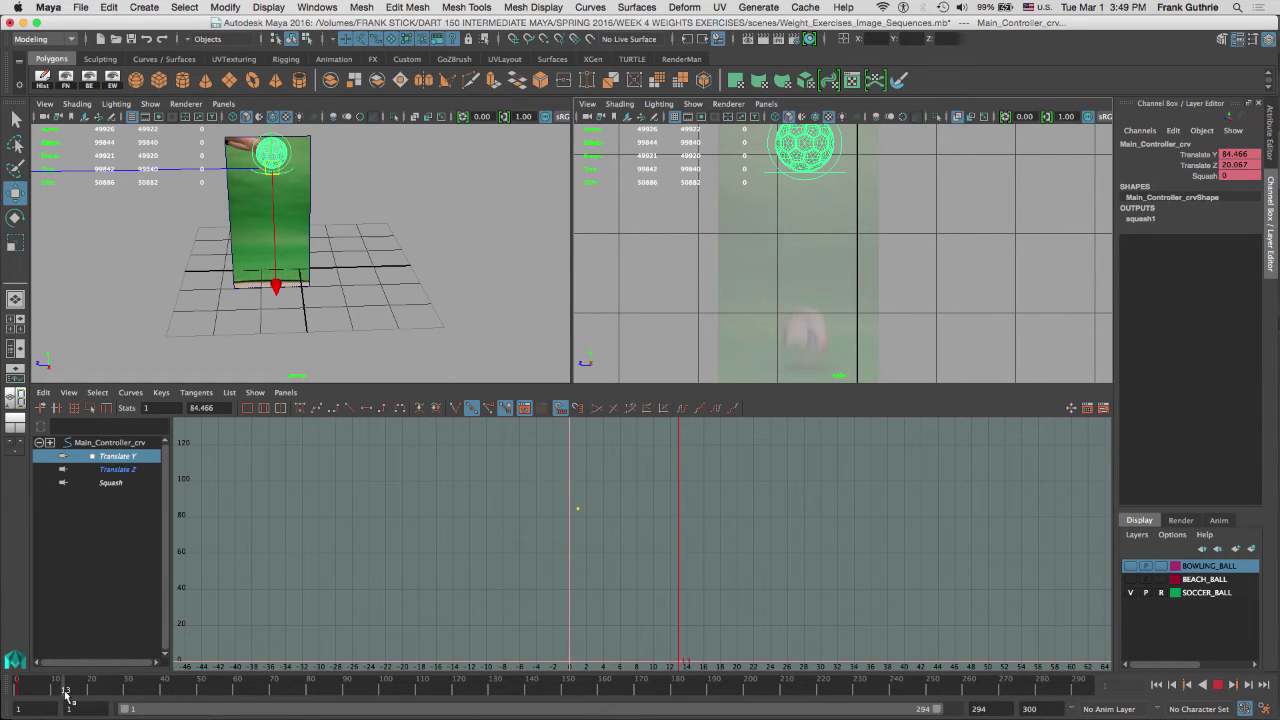
drag(933, 708, 213, 709)
Step: Lower the main controller onto the filmed ball at frame 13, setting Translate Y to about 7.287
drag(805, 148, 799, 347)
drag(1145, 188, 1145, 189)
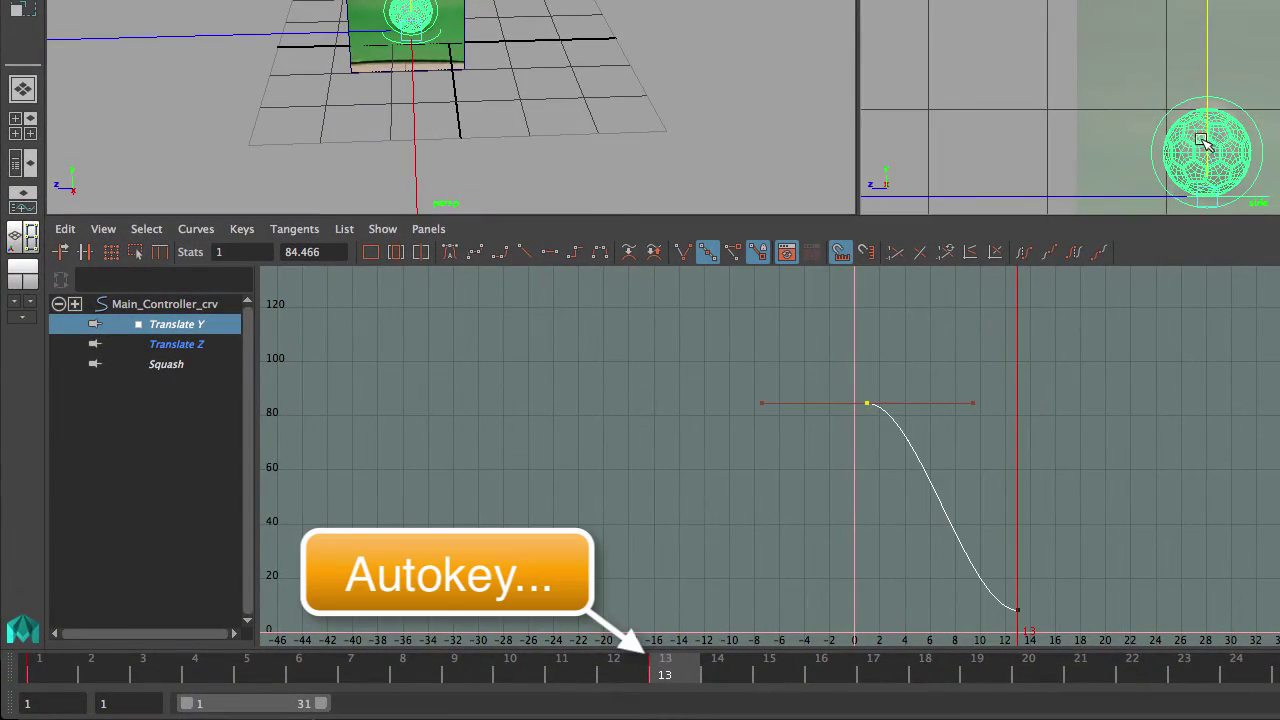
key(f)
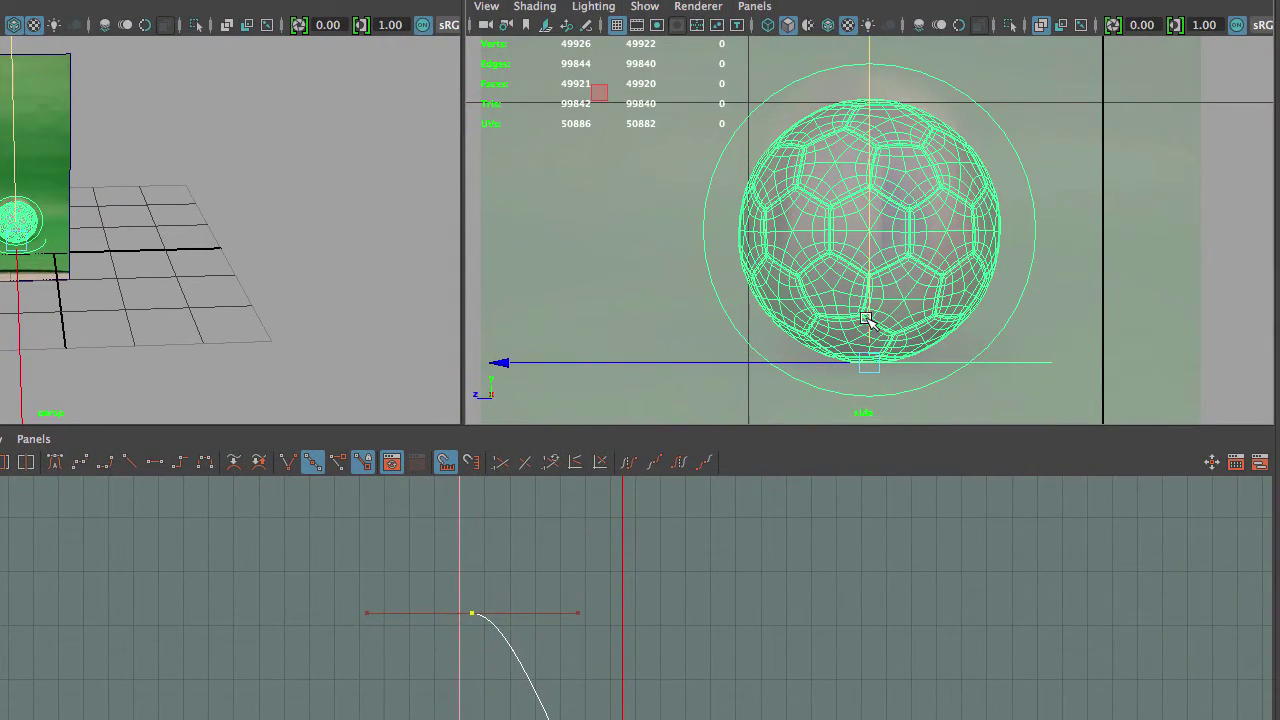
mouse_move(866, 319)
mouse_down()
mouse_move(891, 129)
mouse_move(889, 294)
mouse_move(866, 318)
mouse_up()
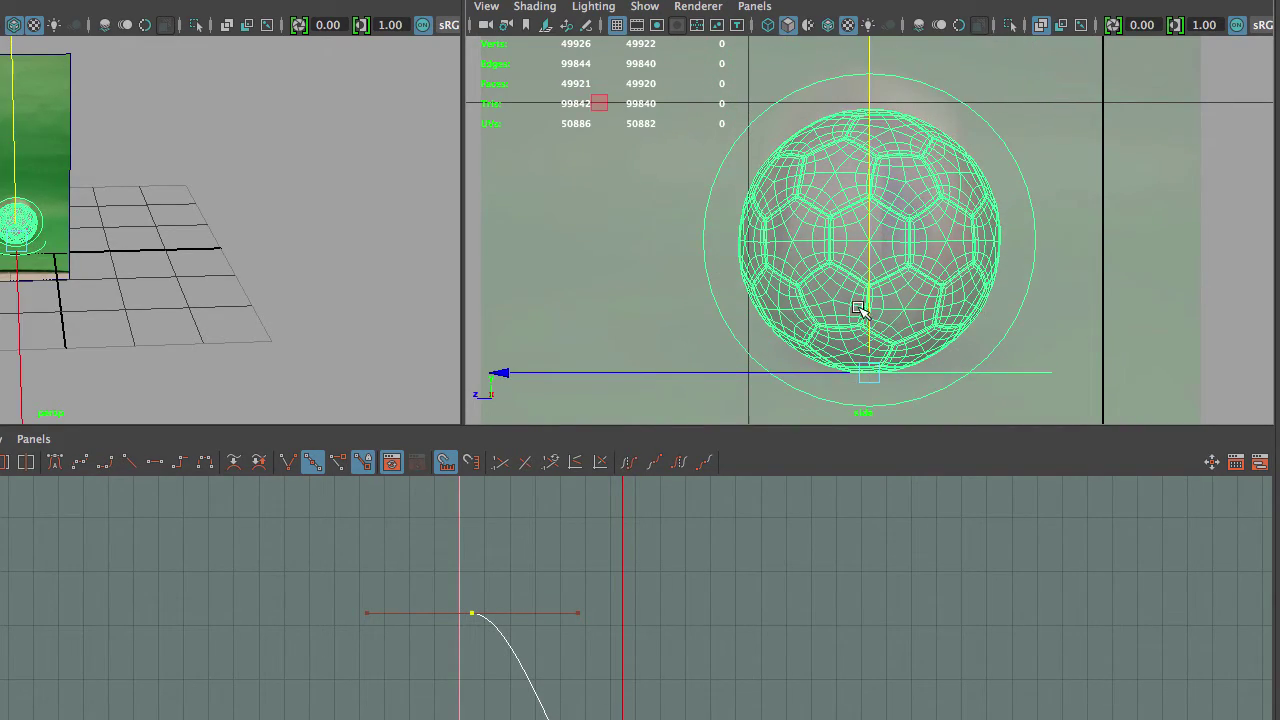
Step: Advance the footage from frame 13 to the top of the ball's first rebound around frame 20
alt+right_drag(860, 280, 240, 191)
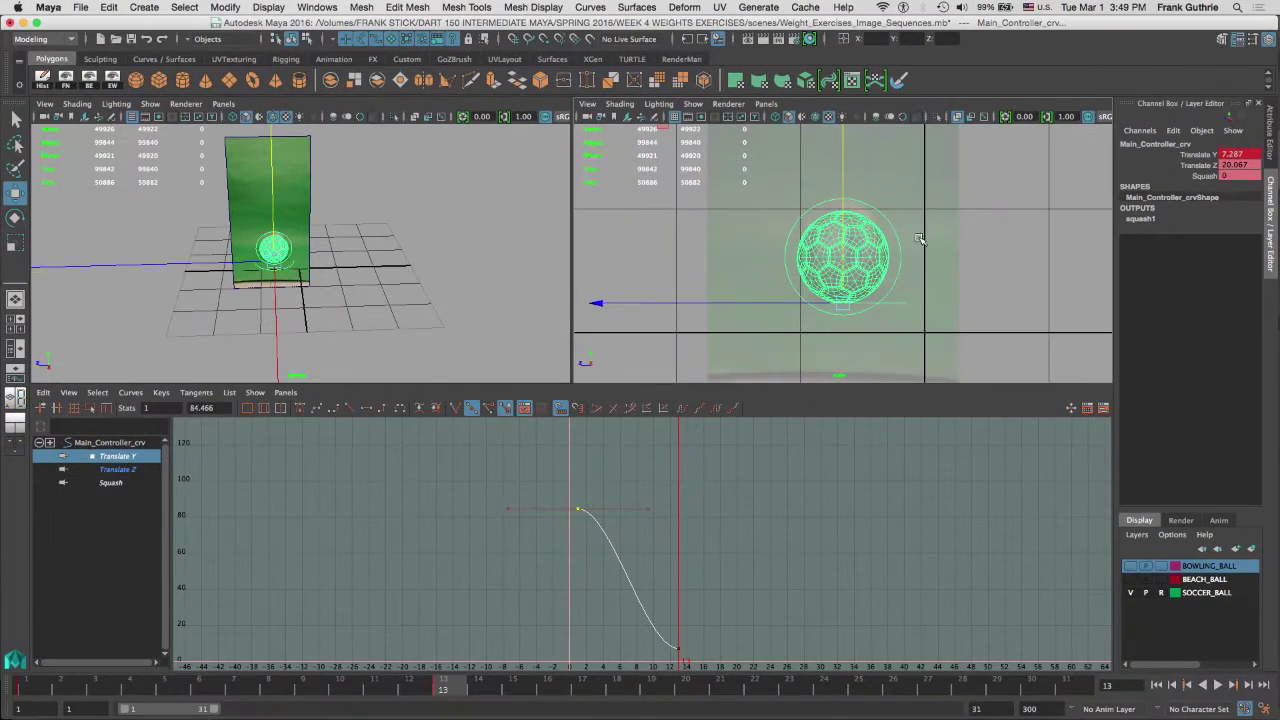
alt+middle_drag(1013, 186, 952, 244)
alt+right_drag(898, 264, 609, 237)
alt+middle_drag(841, 243, 827, 181)
alt+middle_drag(876, 235, 852, 303)
drag(453, 684, 642, 676)
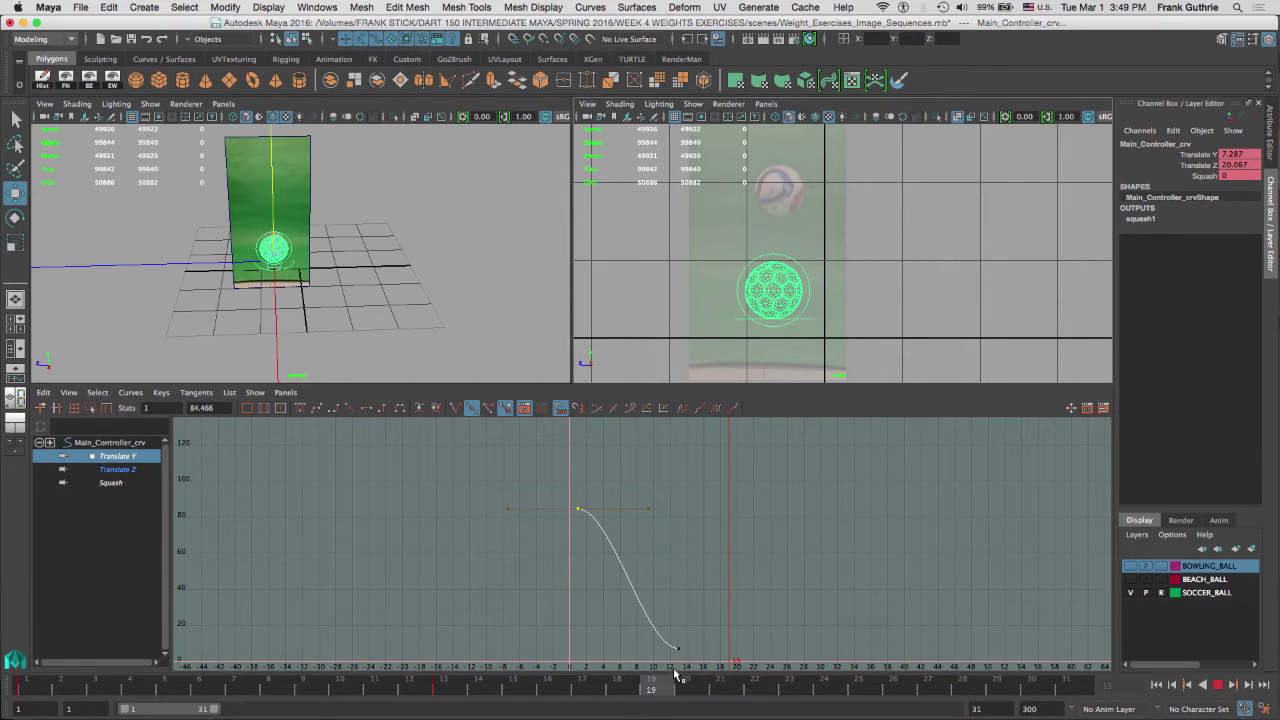
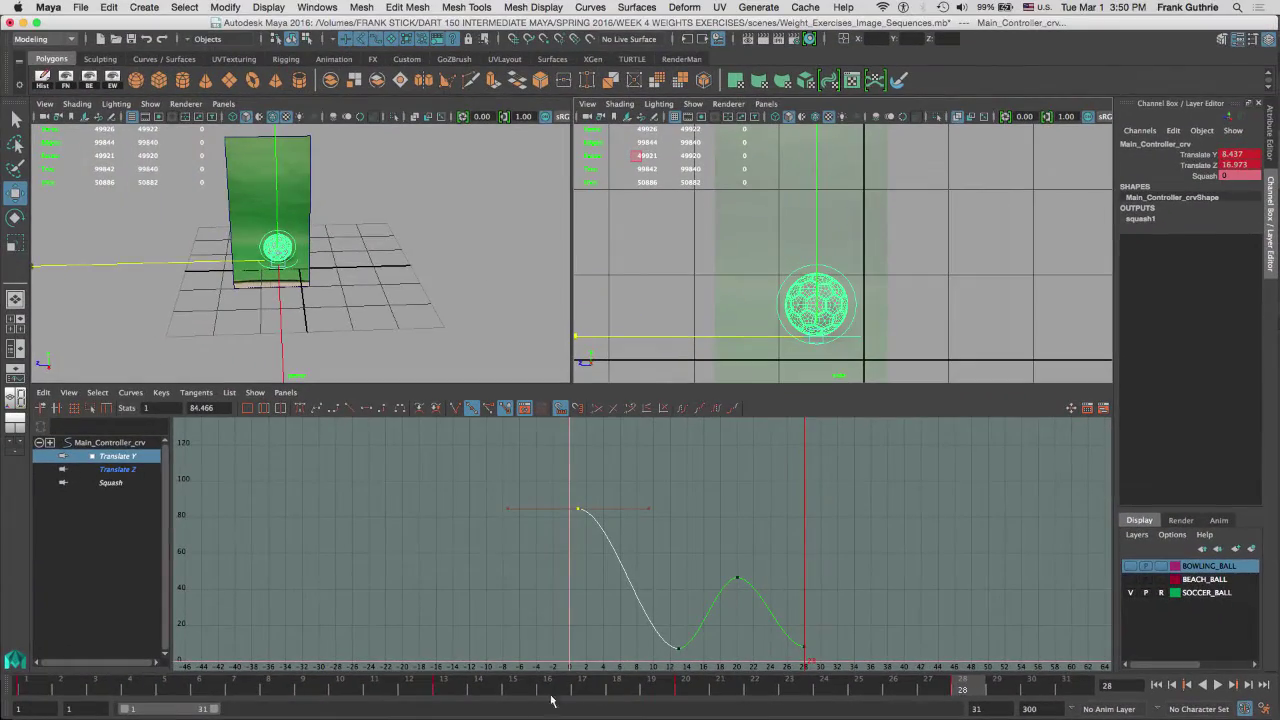
Step: Shift the time range to frames 17–47 and key the controller at frame 34 at Translate Y 29.512, Translate Z 10.985
drag(193, 709, 240, 709)
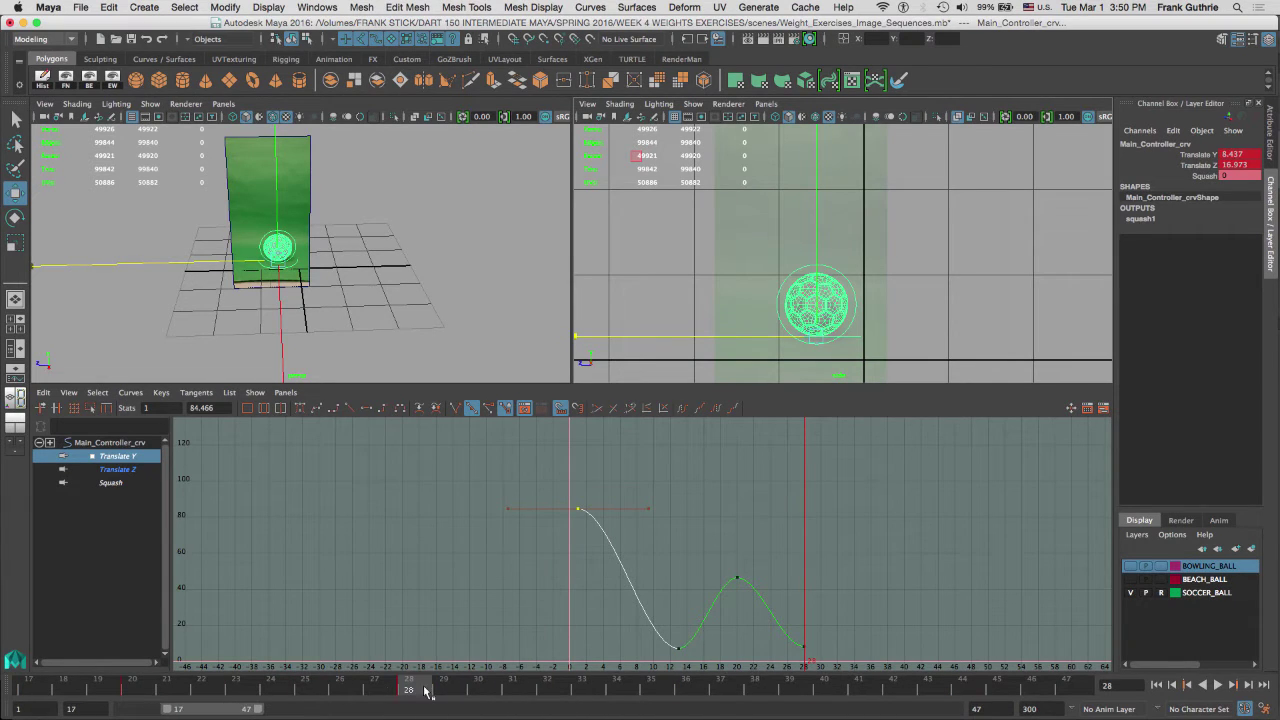
drag(417, 688, 634, 678)
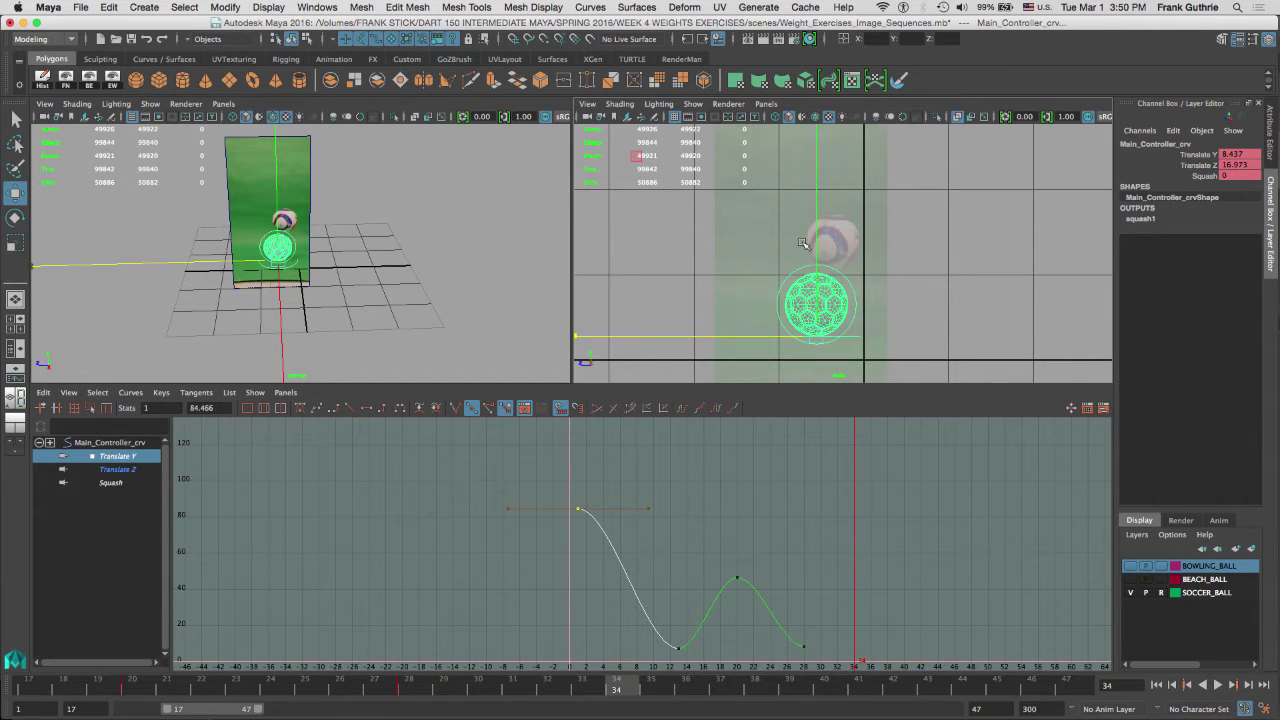
drag(818, 334, 832, 273)
key(s)
Step: Key the ground contact at frame 40 with Translate Y 6.761 and Translate Z 6.914, and compare it with the contact at frame 28
mouse_move(624, 686)
mouse_down()
mouse_move(825, 690)
mouse_move(848, 704)
mouse_move(824, 688)
mouse_up()
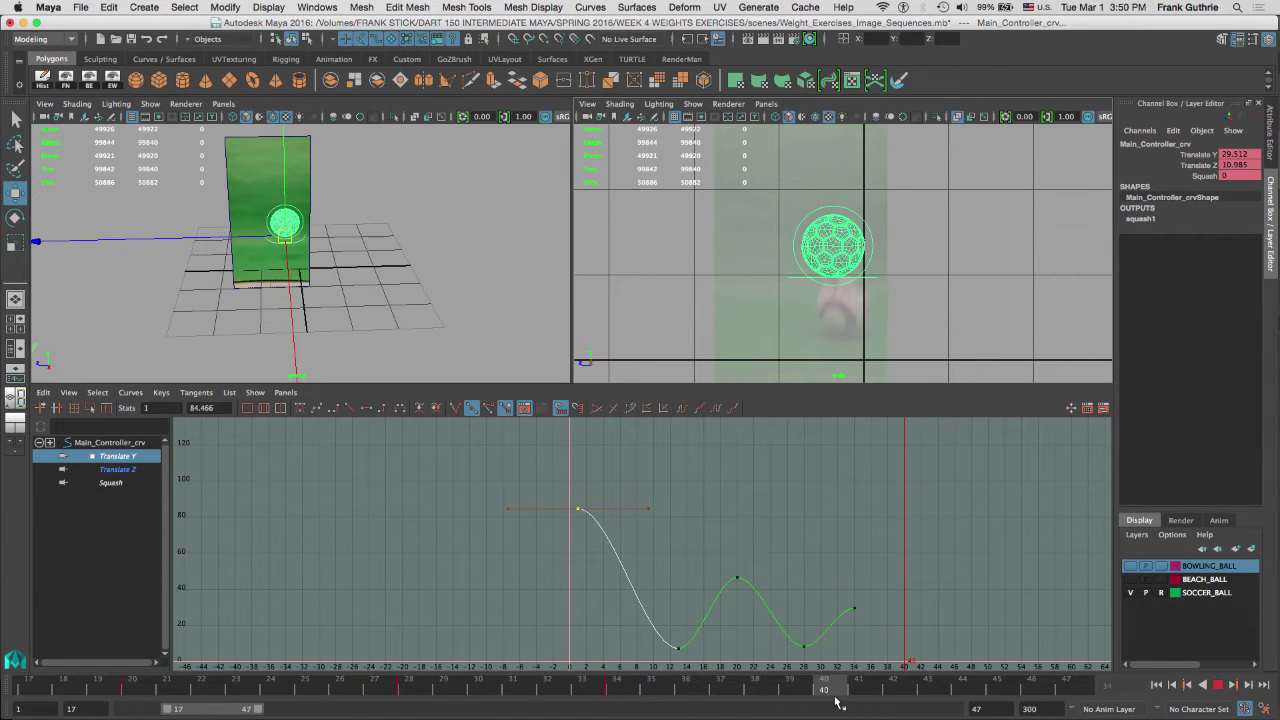
drag(832, 278, 838, 345)
key(s)
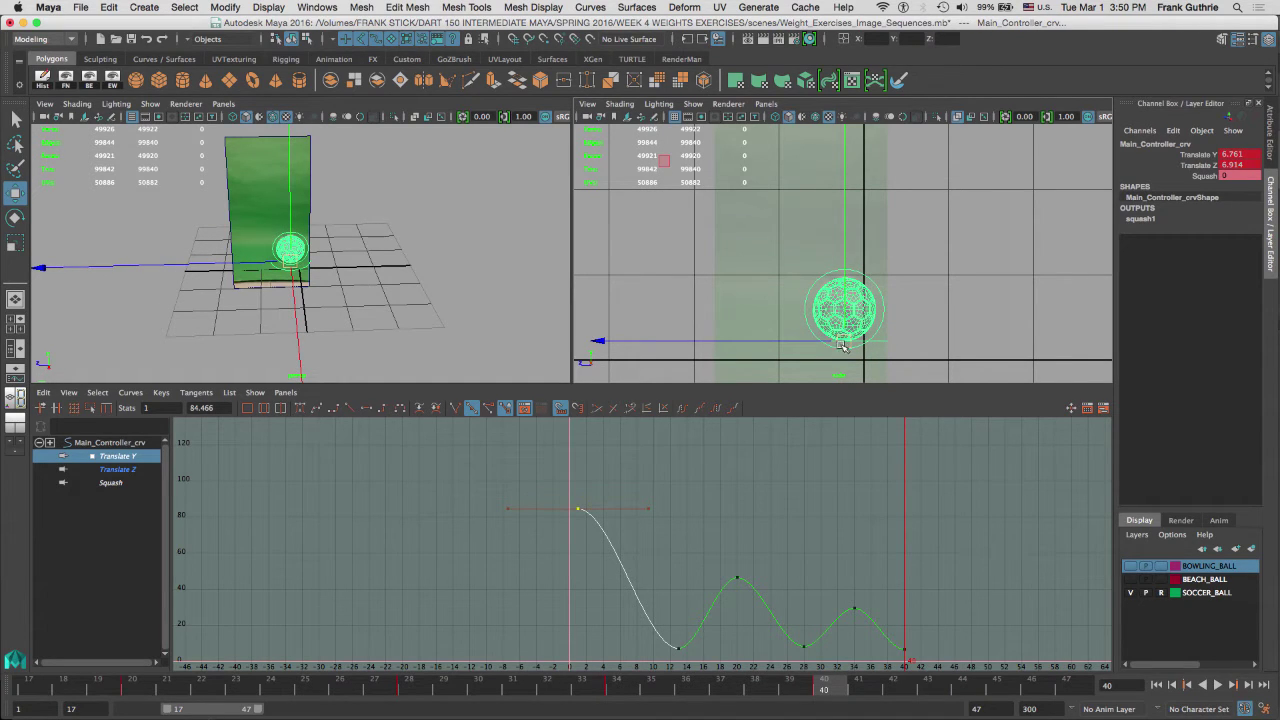
click(410, 688)
click(825, 689)
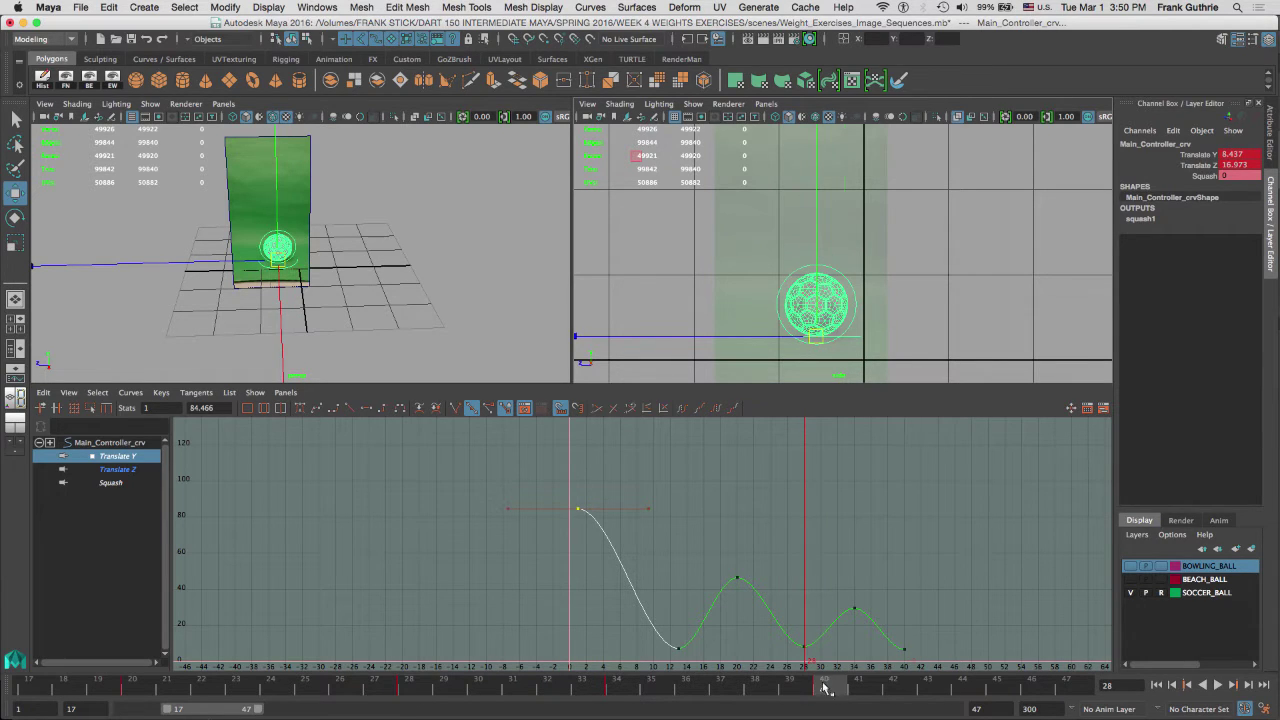
Step: With the range at frames 33–63, place the controller at frame 44 (Translate Y 20.412, Z 5.238) and frame 49 (Translate Y 6.521, Z 3.801)
drag(837, 686, 982, 690)
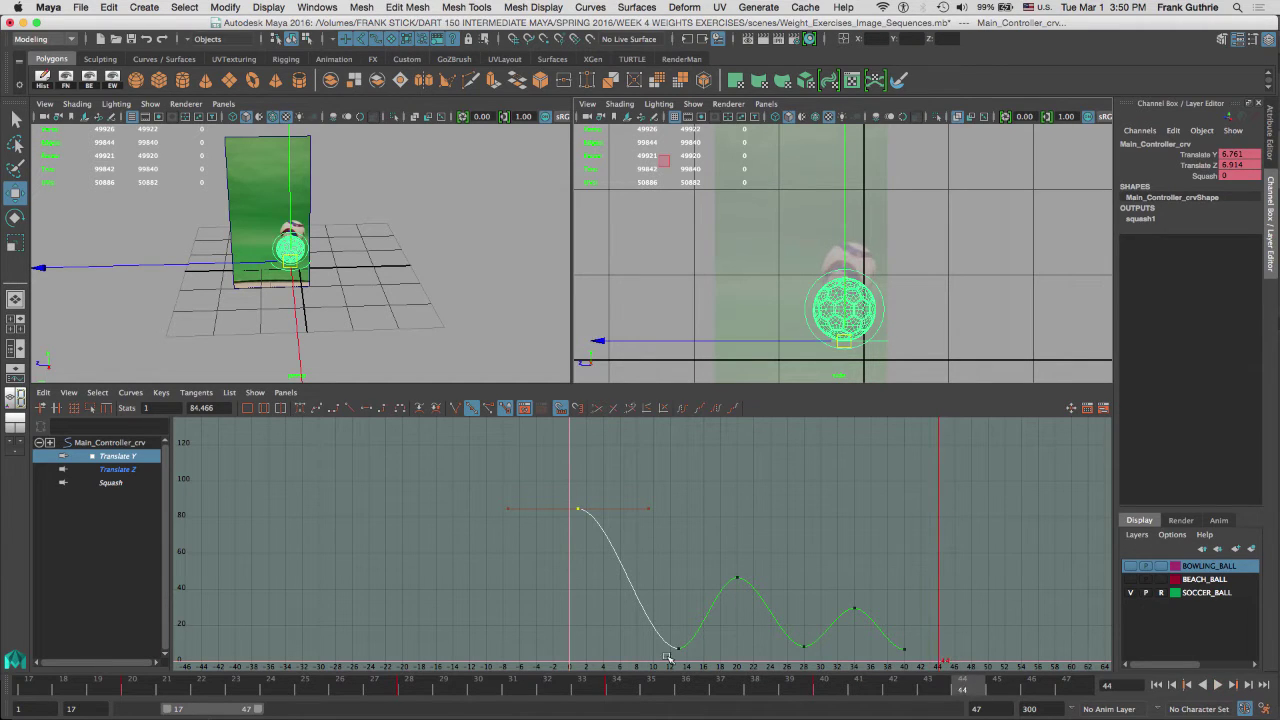
drag(218, 713, 262, 716)
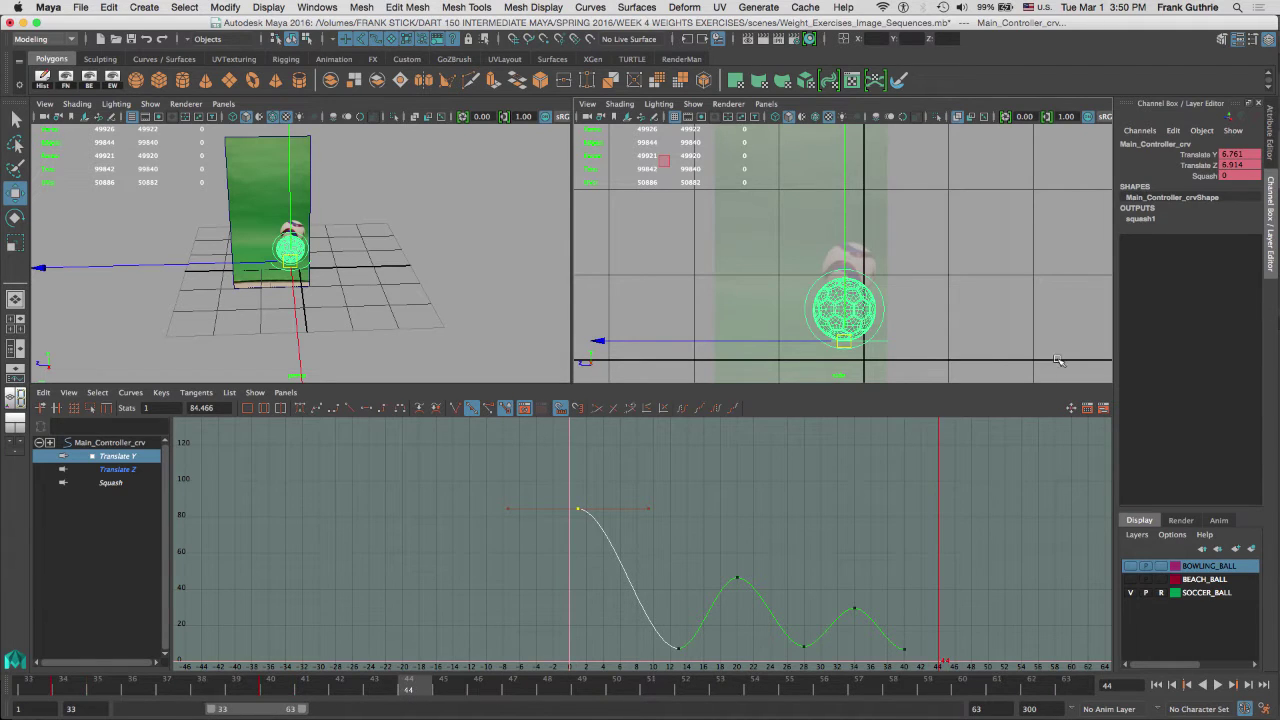
drag(844, 341, 844, 306)
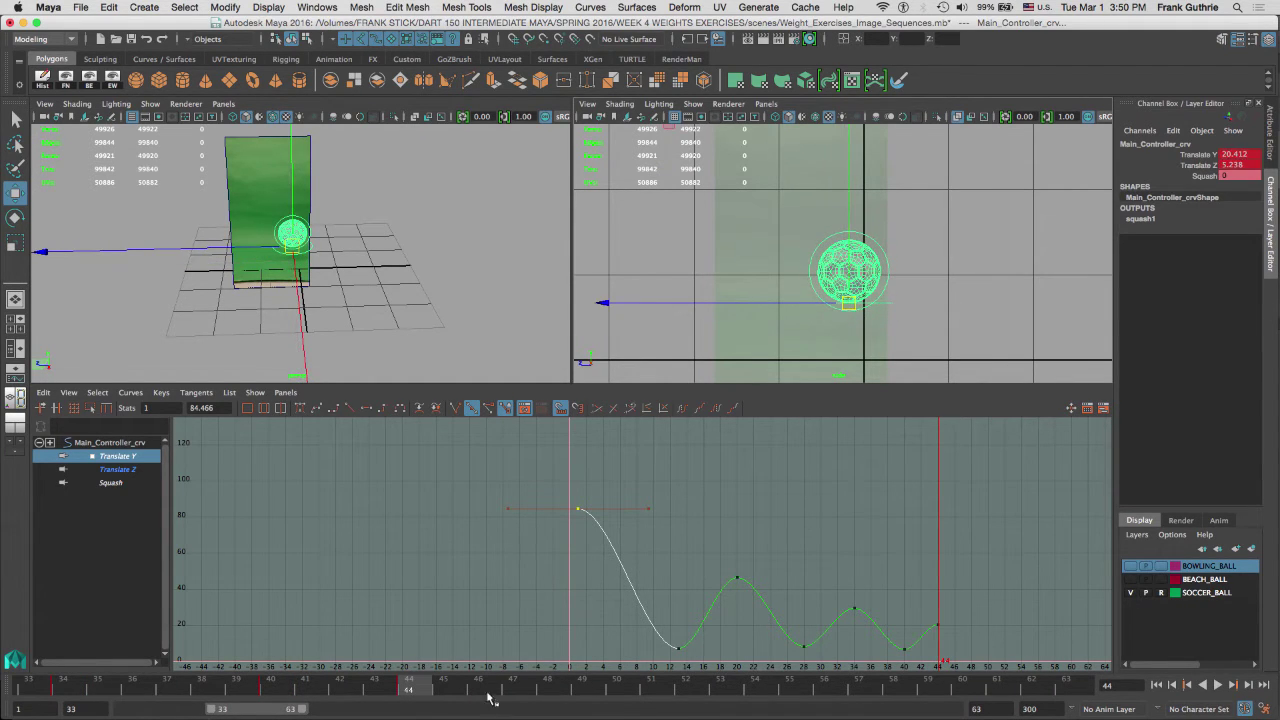
mouse_move(419, 686)
mouse_down()
mouse_move(655, 695)
mouse_move(545, 712)
mouse_move(614, 713)
mouse_move(603, 711)
mouse_up()
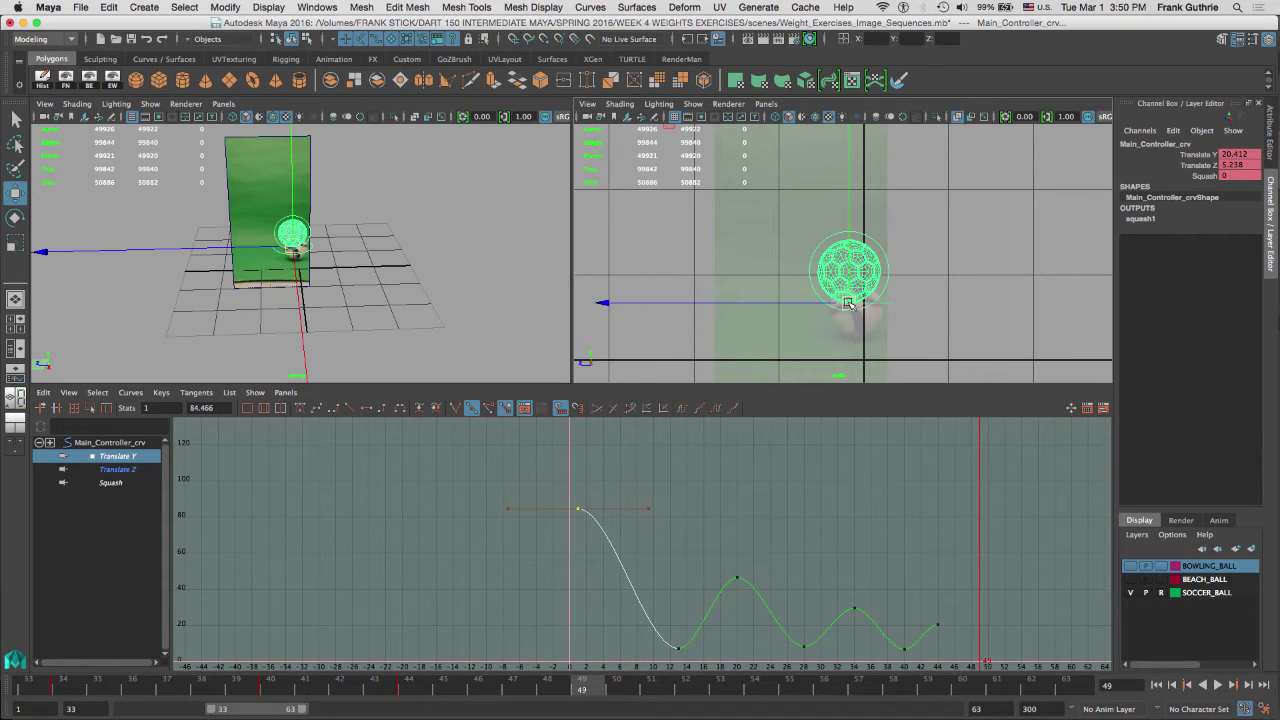
drag(848, 303, 852, 342)
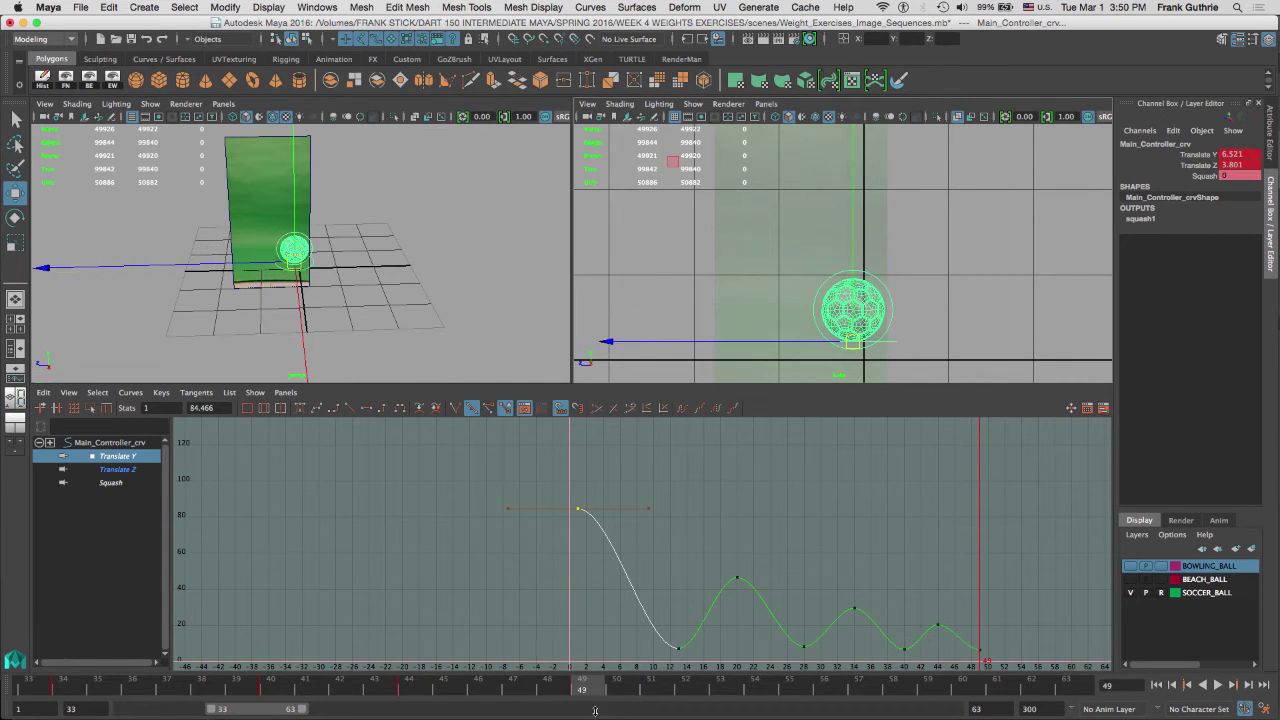
Step: Match the controller to the footage at the rebound peak on frame 52, with Translate Y 13.819 and Translate Z 1.139
drag(592, 690, 720, 690)
key(f)
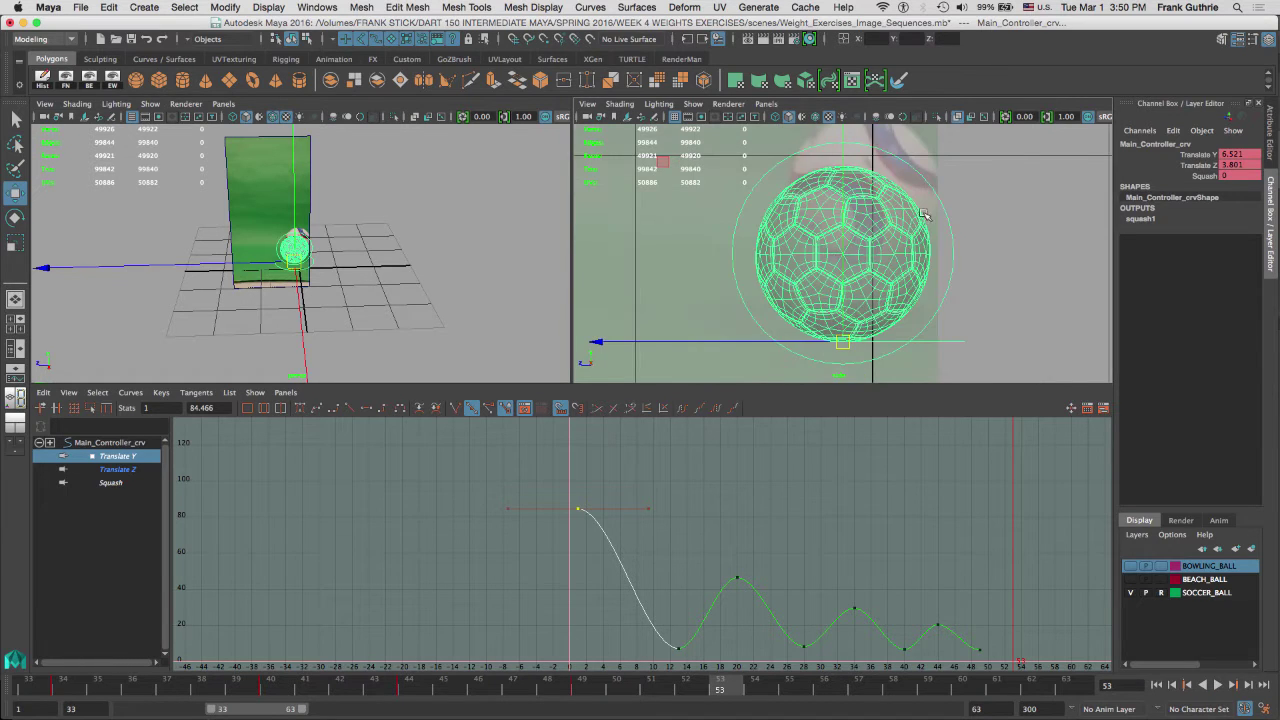
alt+middle_drag(924, 214, 891, 241)
drag(735, 689, 697, 692)
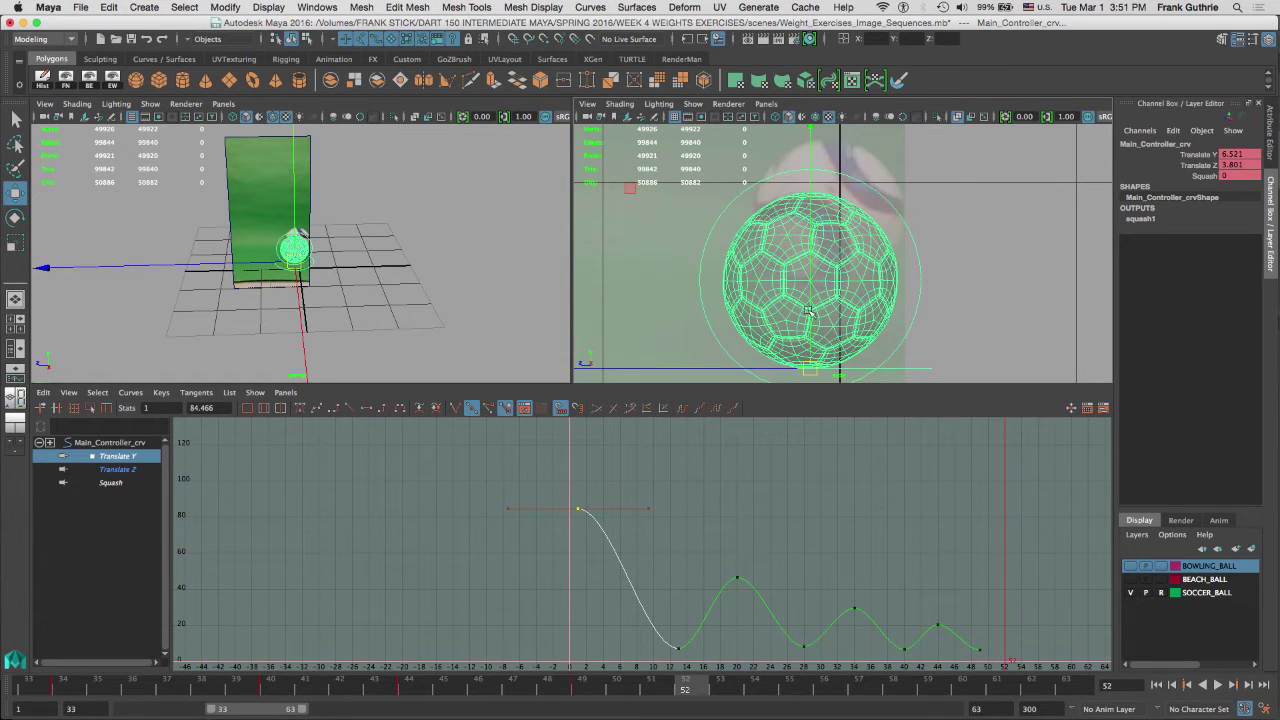
drag(817, 366, 834, 310)
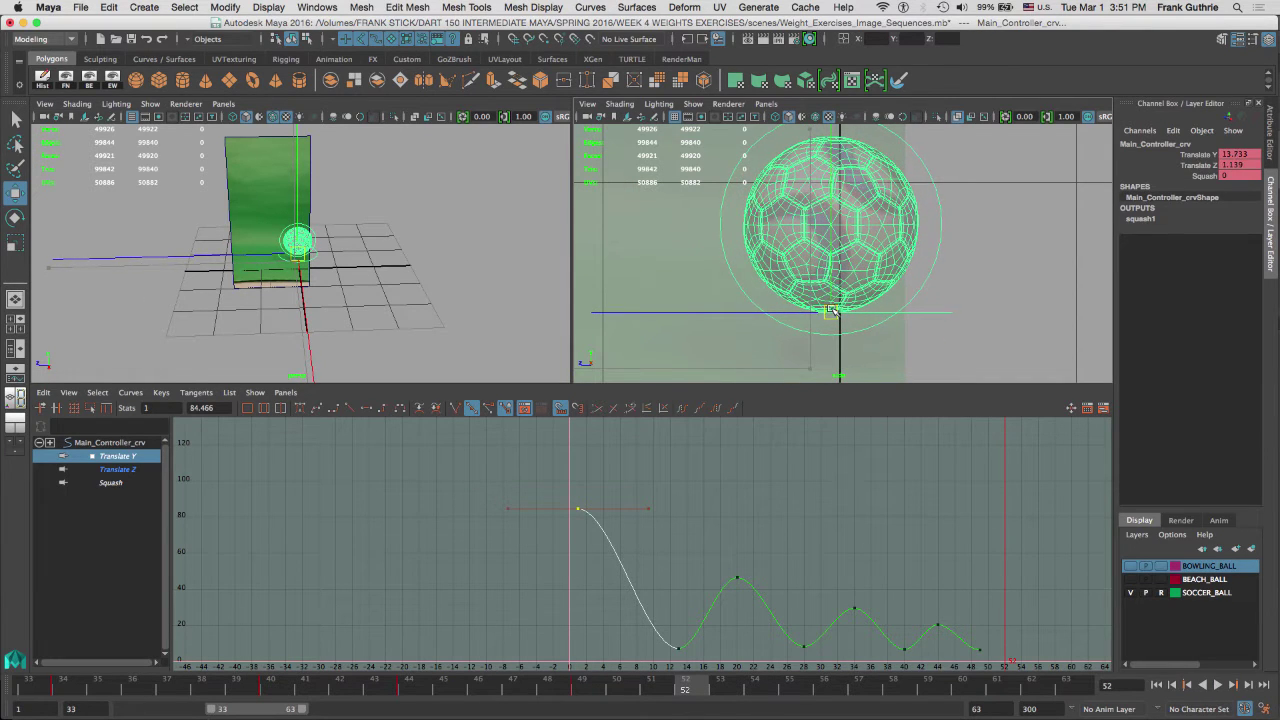
key(alt+v)
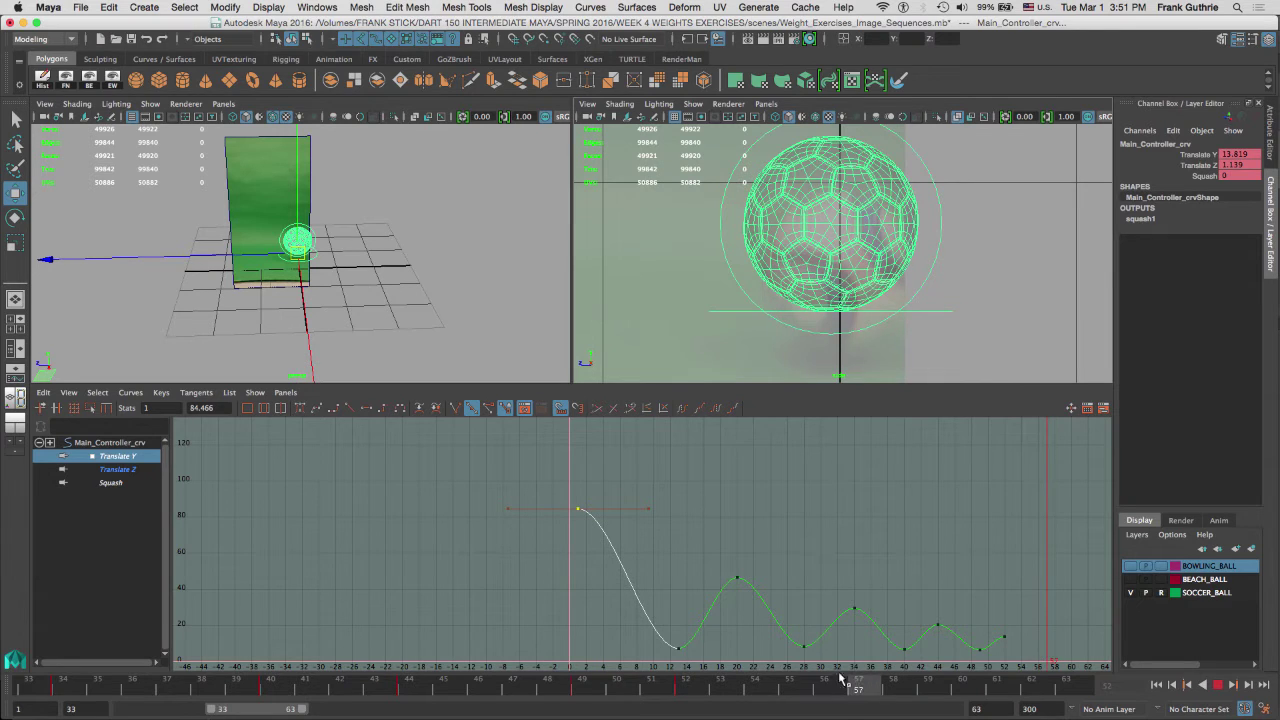
Step: Place the controller at the ground contact on frame 56, with Translate Y 6.693 and Translate Z 0.195
key(alt+v)
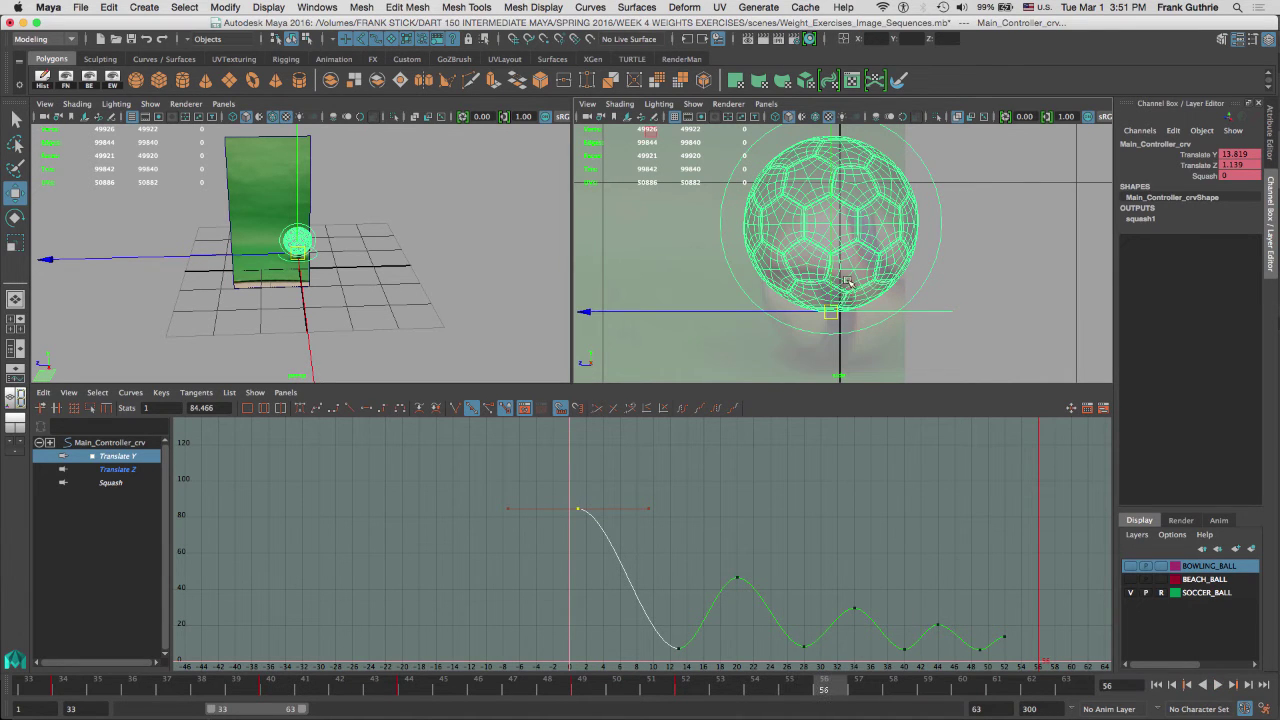
alt+middle_drag(880, 265, 770, 233)
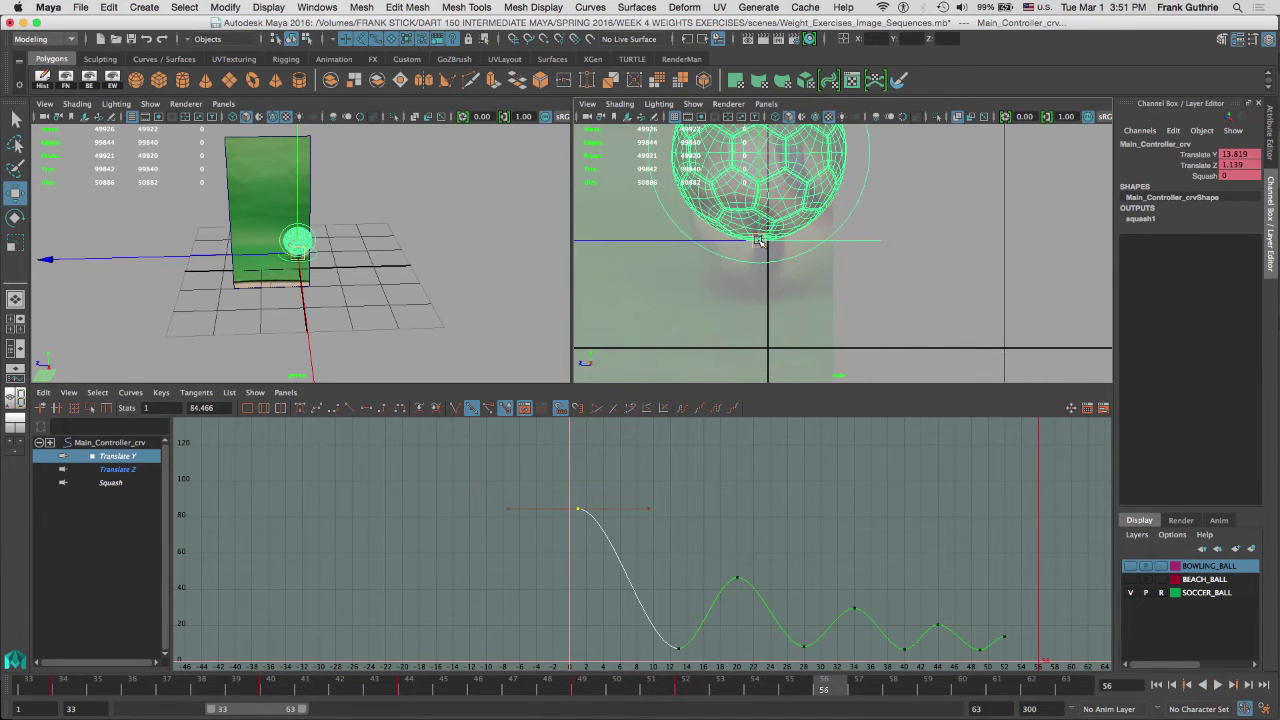
drag(760, 241, 765, 296)
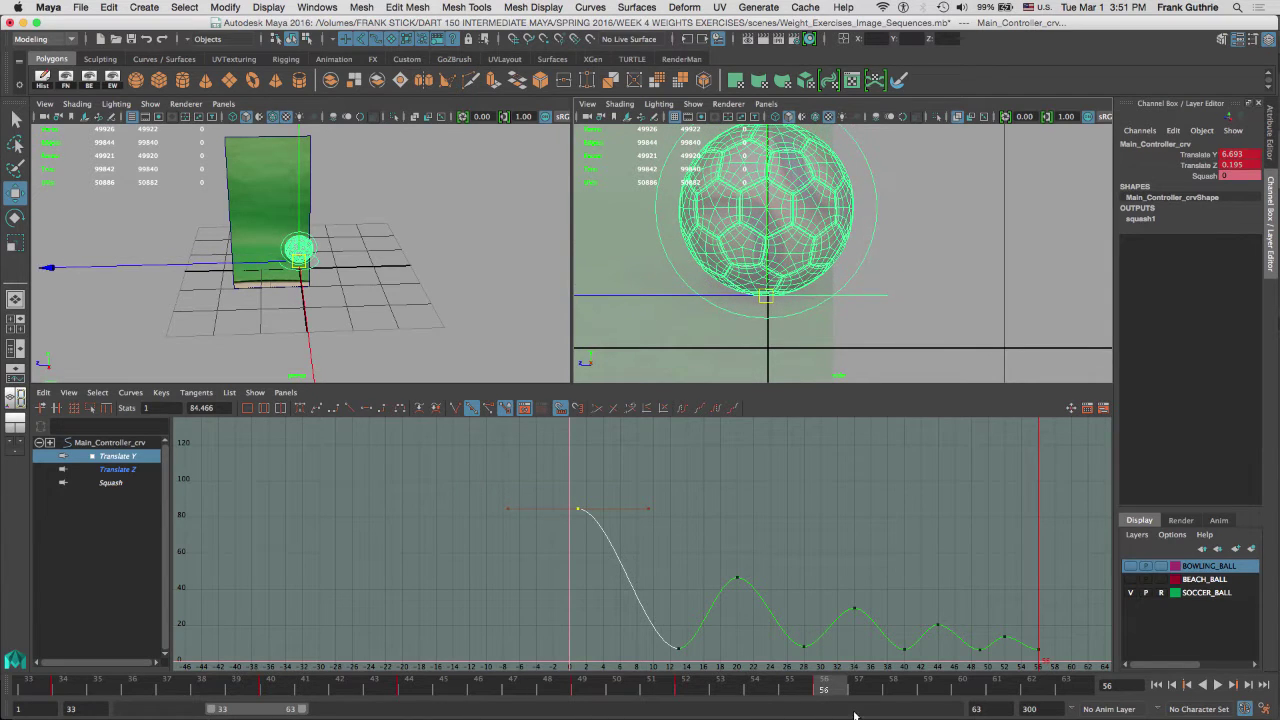
Step: Shift the time range to frames 49–79 and key the remaining small bounces from frame 59 to frame 69, ending at Translate Y 5.062, Z -1.78
mouse_move(268, 711)
mouse_down()
mouse_move(311, 716)
mouse_move(343, 687)
mouse_move(409, 689)
mouse_move(374, 690)
mouse_up()
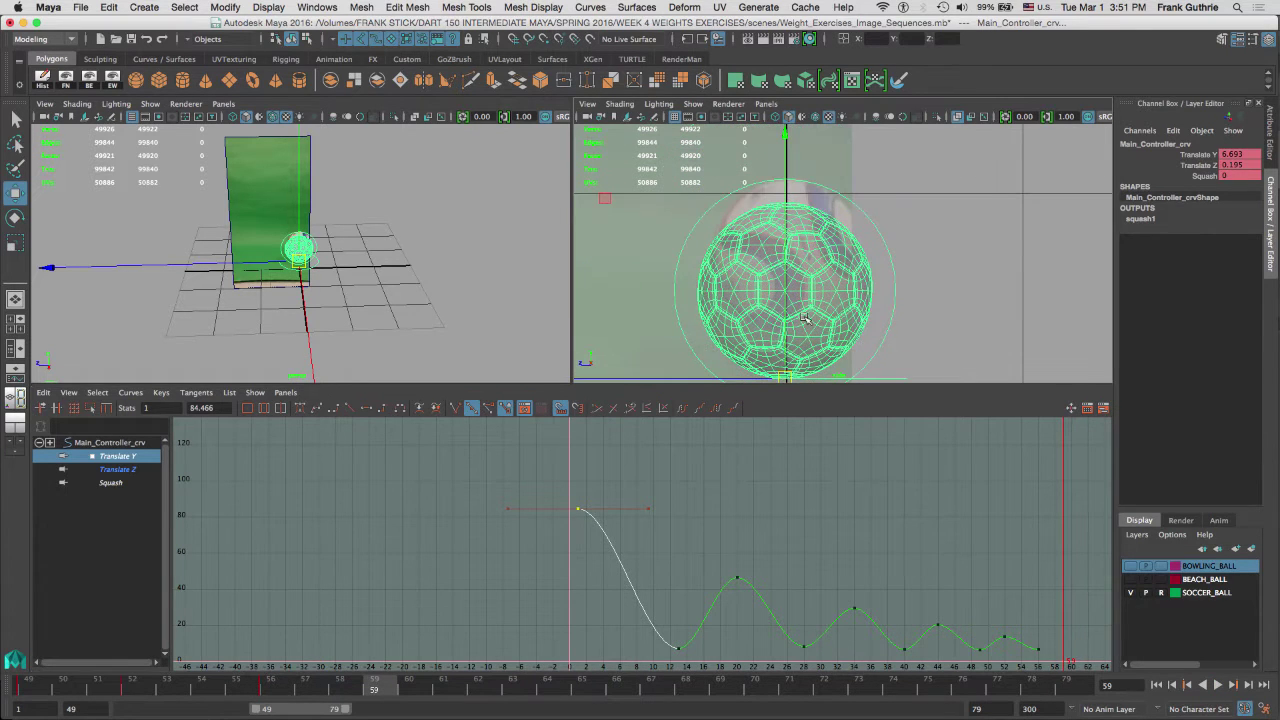
drag(787, 376, 787, 360)
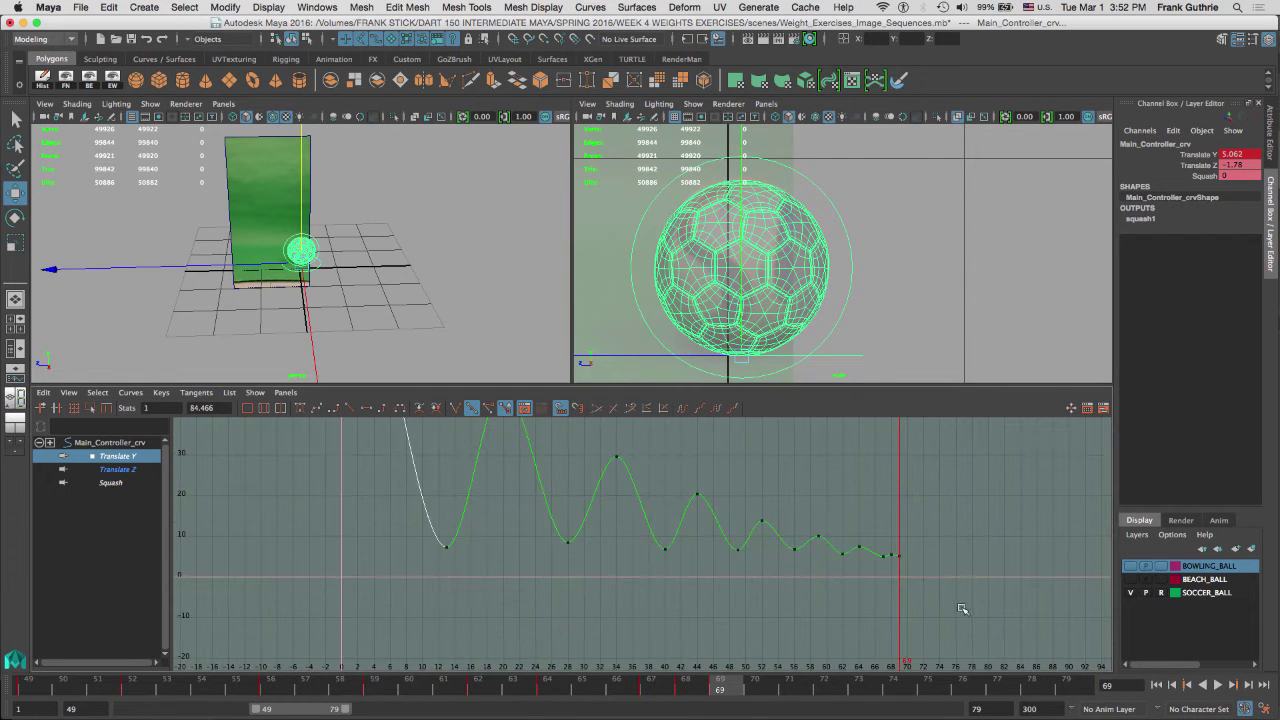
drag(953, 607, 384, 547)
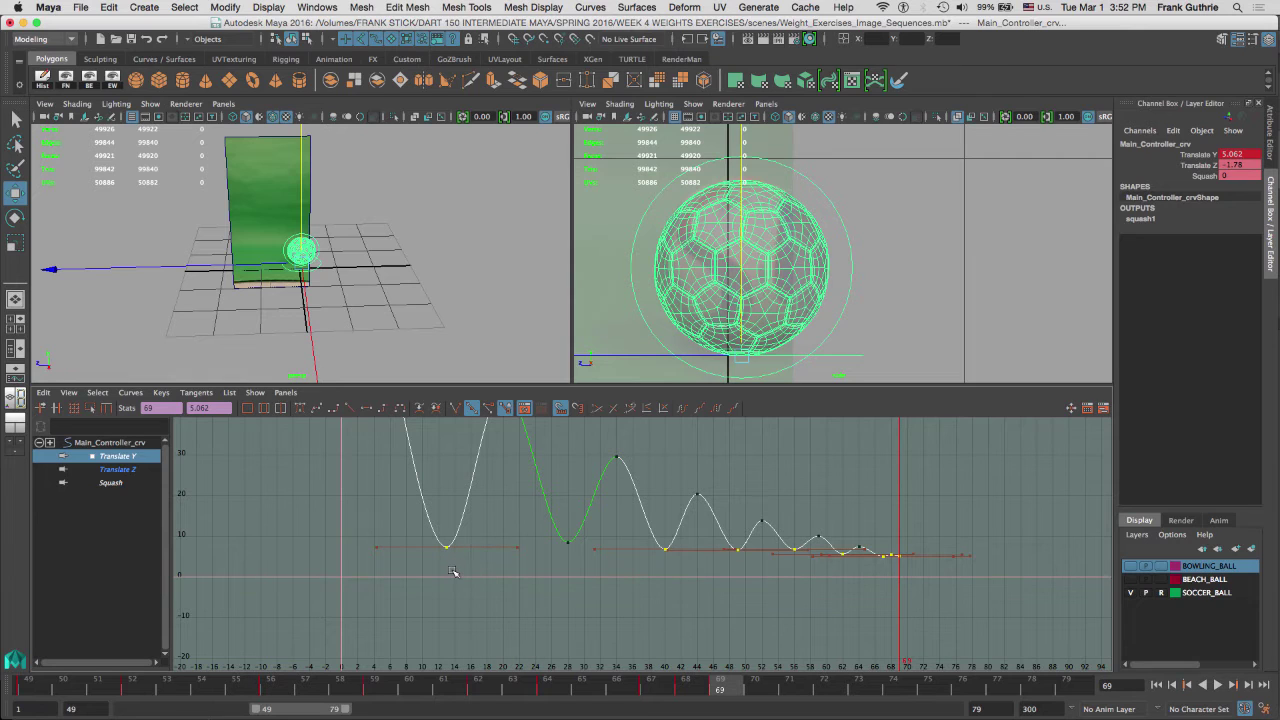
key(q)
drag(379, 590, 691, 546)
drag(648, 592, 748, 552)
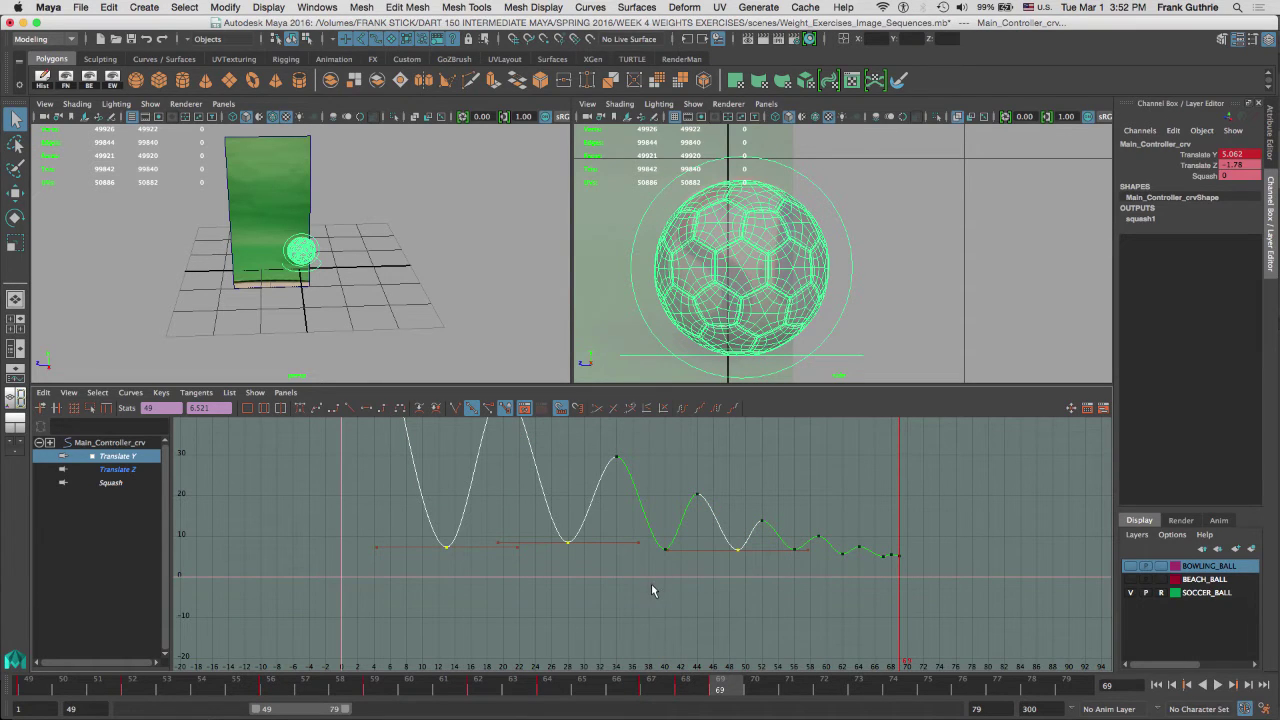
shift+drag(654, 566, 685, 537)
shift+drag(769, 582, 908, 564)
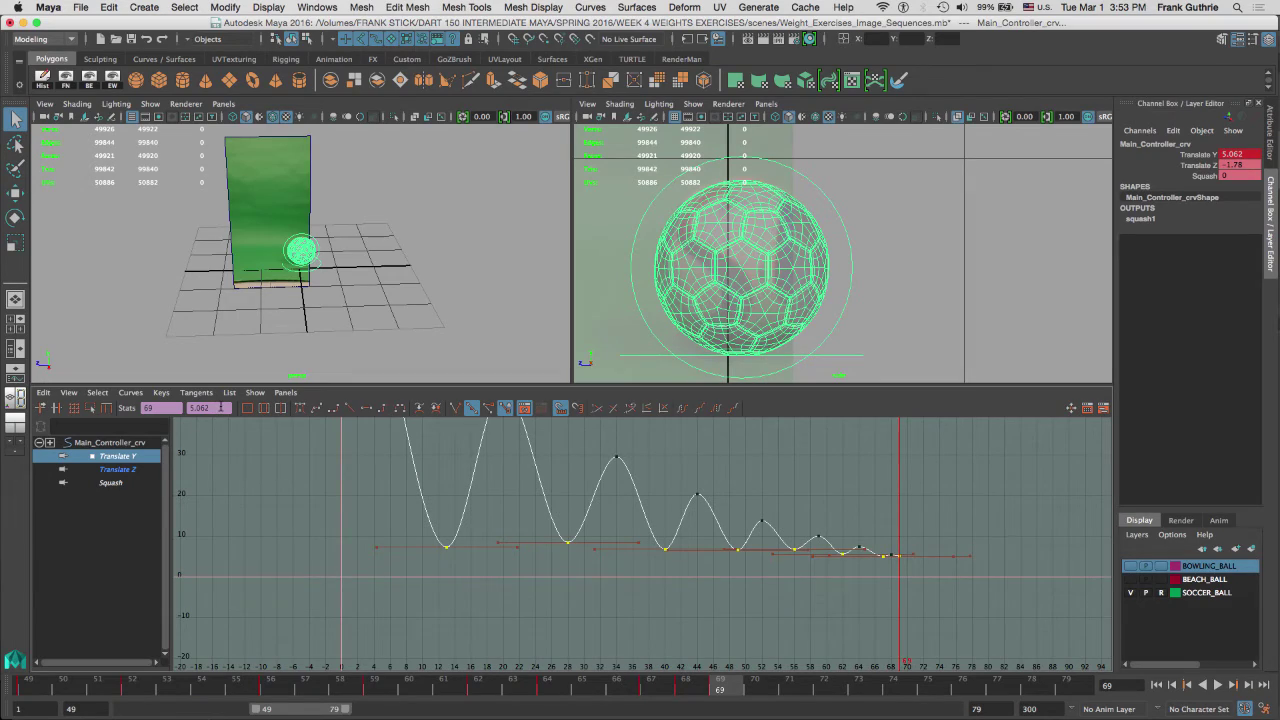
Step: Take the Translate Y value 5.062 from the last key at frame 69 and apply it to all the earlier ground-contact keys
click(897, 556)
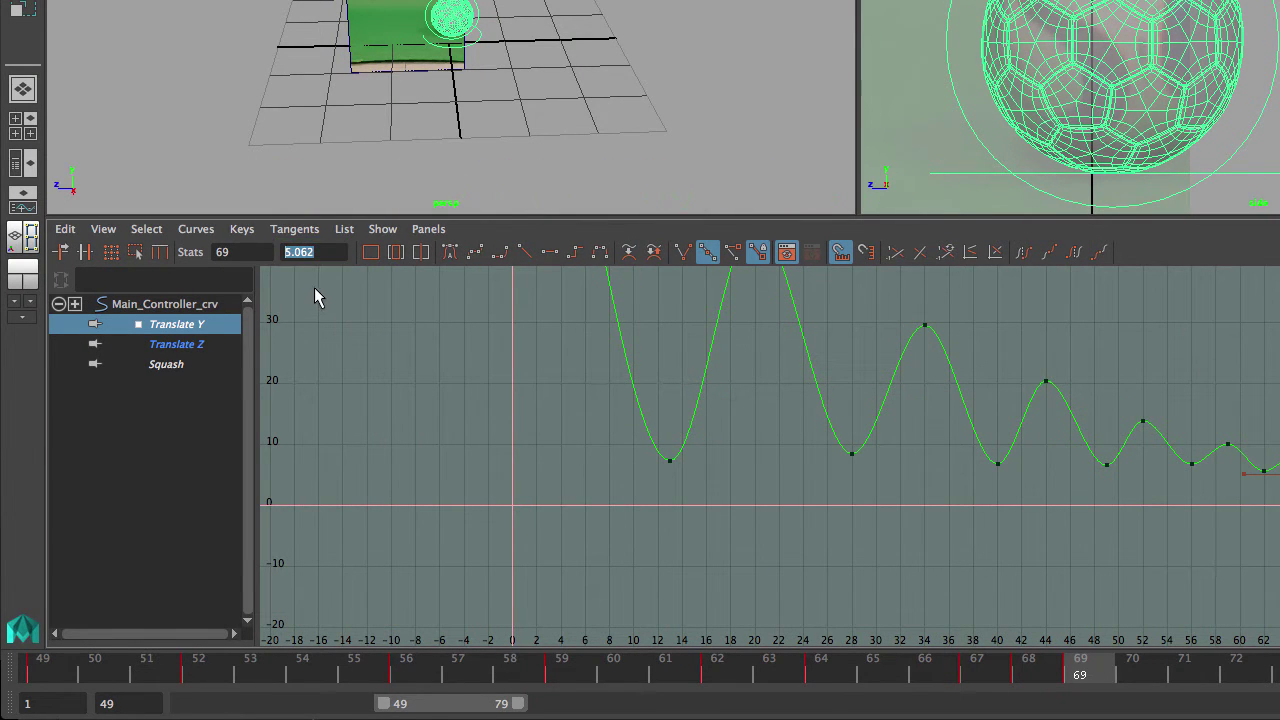
shift+drag(887, 496, 940, 454)
shift+drag(972, 500, 963, 450)
shift+drag(560, 499, 635, 437)
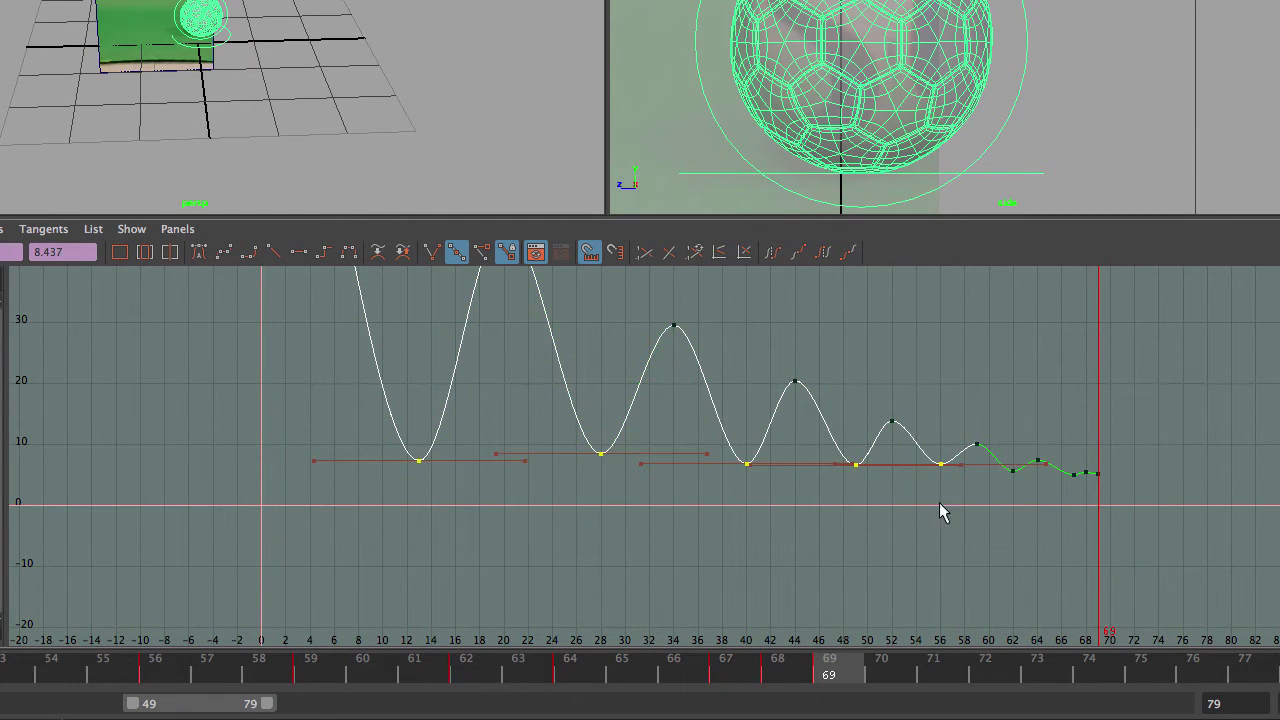
shift+drag(1020, 481, 1080, 470)
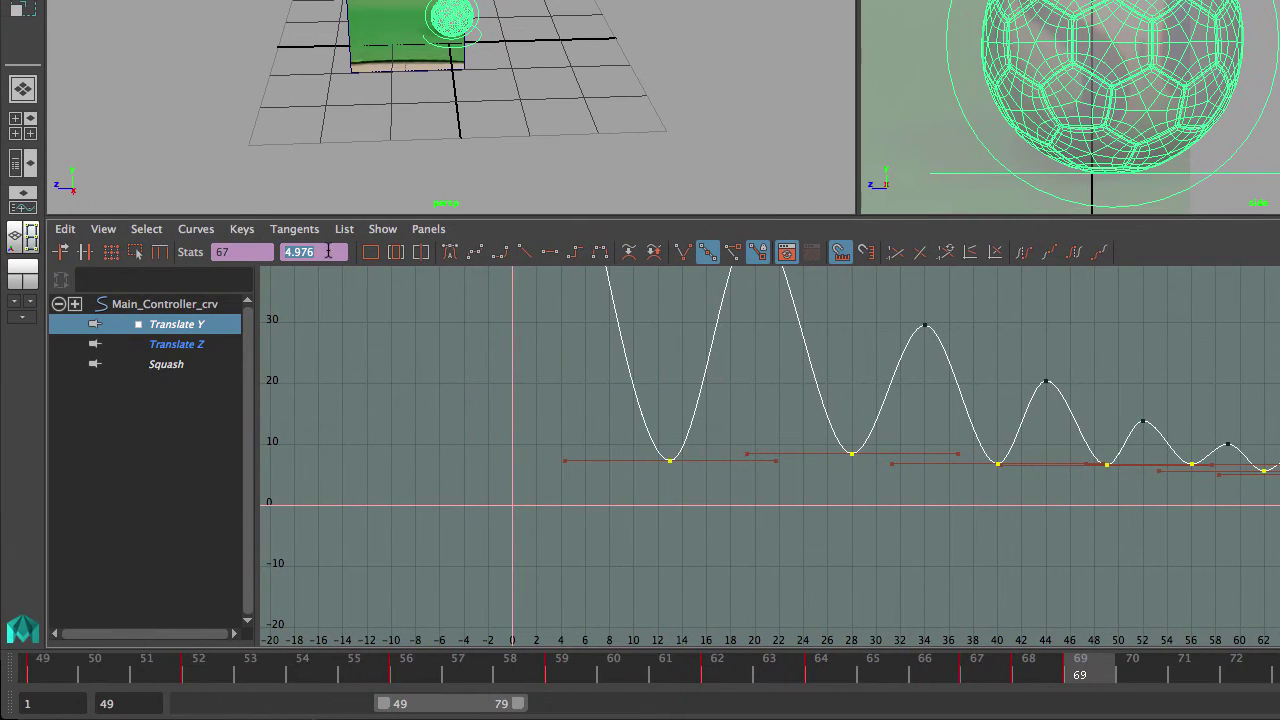
key(Return)
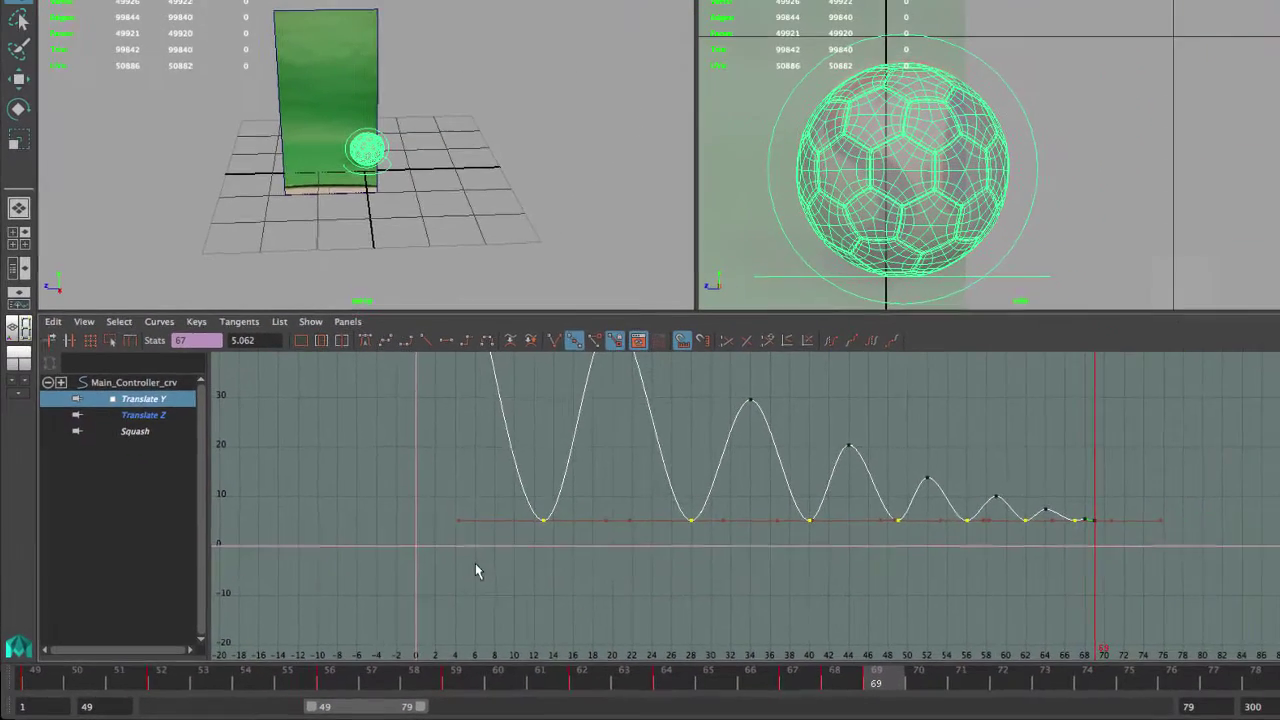
click(507, 443)
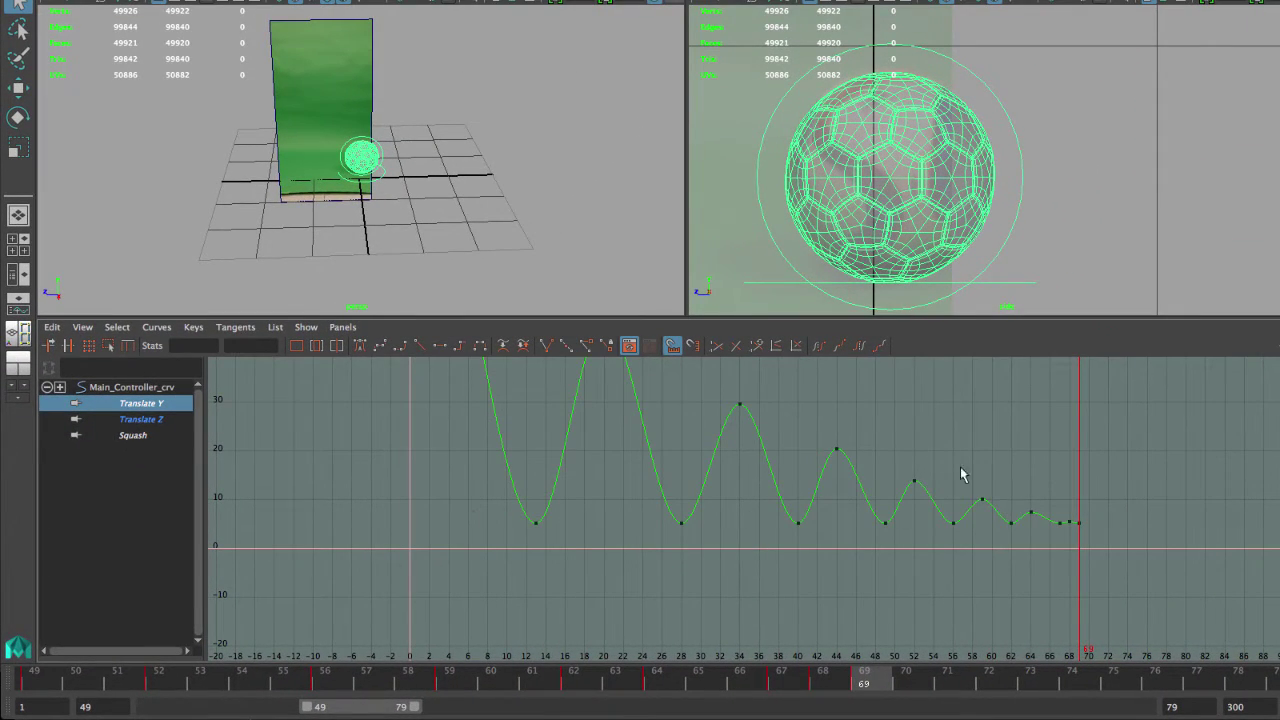
Step: Extend the time range to frames 1–79 and scrub through the bounces from frame 1 to frame 23
drag(577, 680, 4, 663)
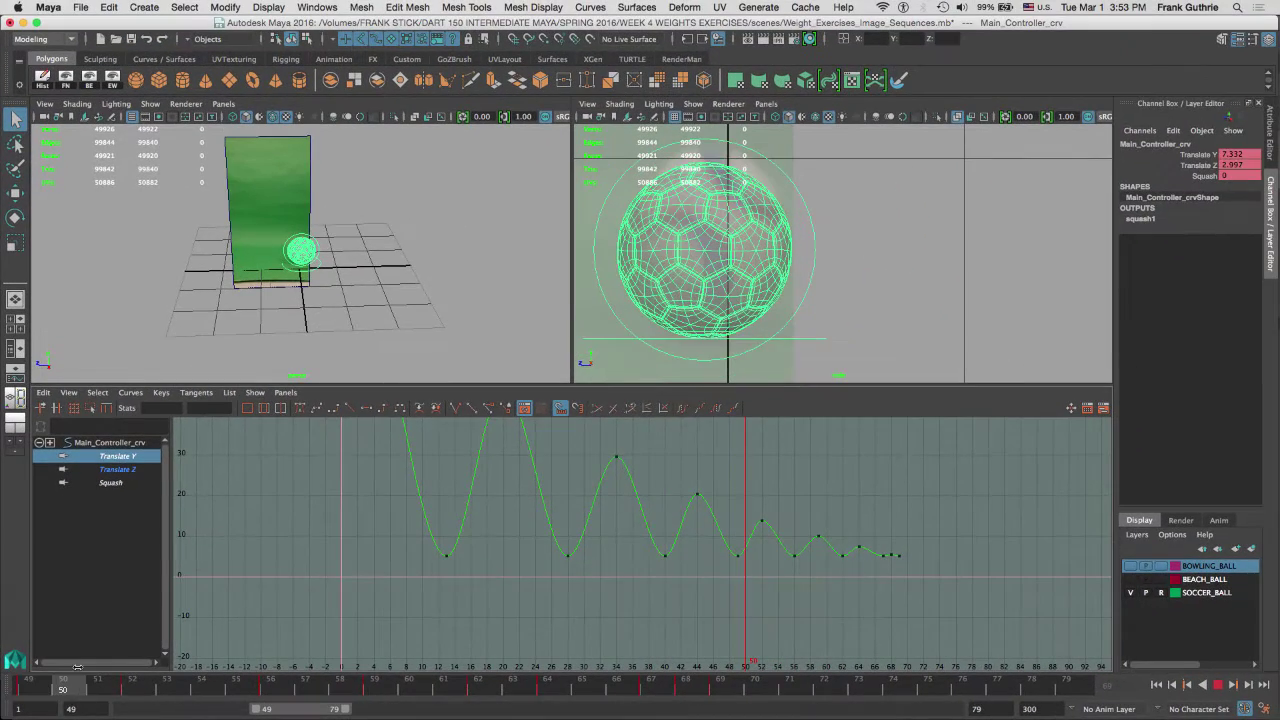
drag(254, 709, 124, 710)
click(26, 686)
drag(26, 686, 322, 692)
Step: Isolate the Translate Z curve, select all its keys, and check the ball's horizontal travel against the contacts at frames 13 and 28
click(128, 470)
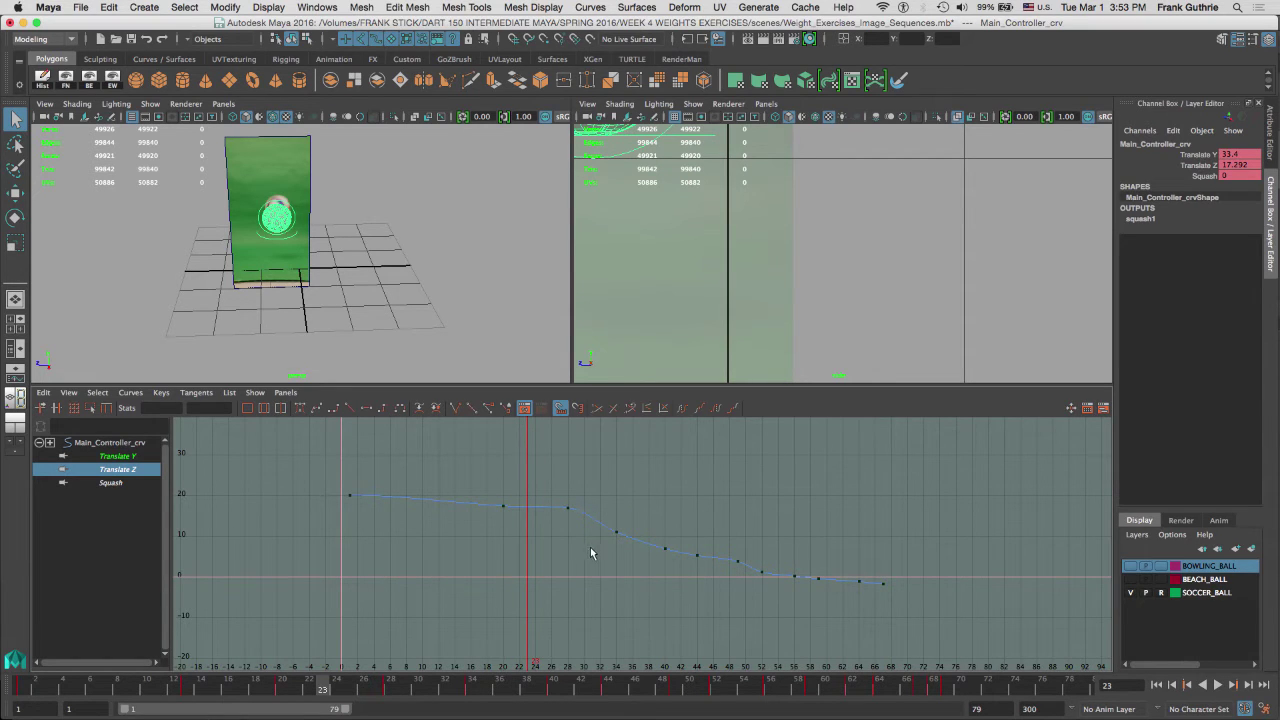
drag(331, 457, 906, 640)
click(48, 684)
drag(46, 681, 300, 710)
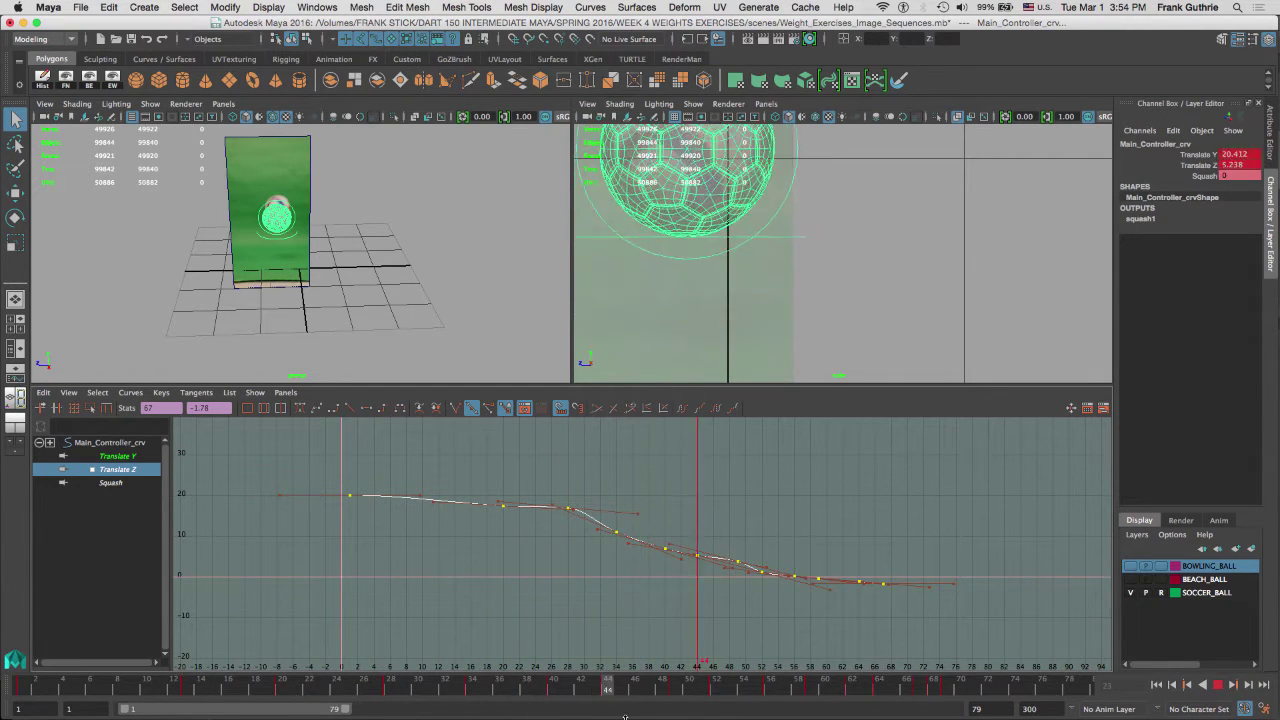
key(alt+v)
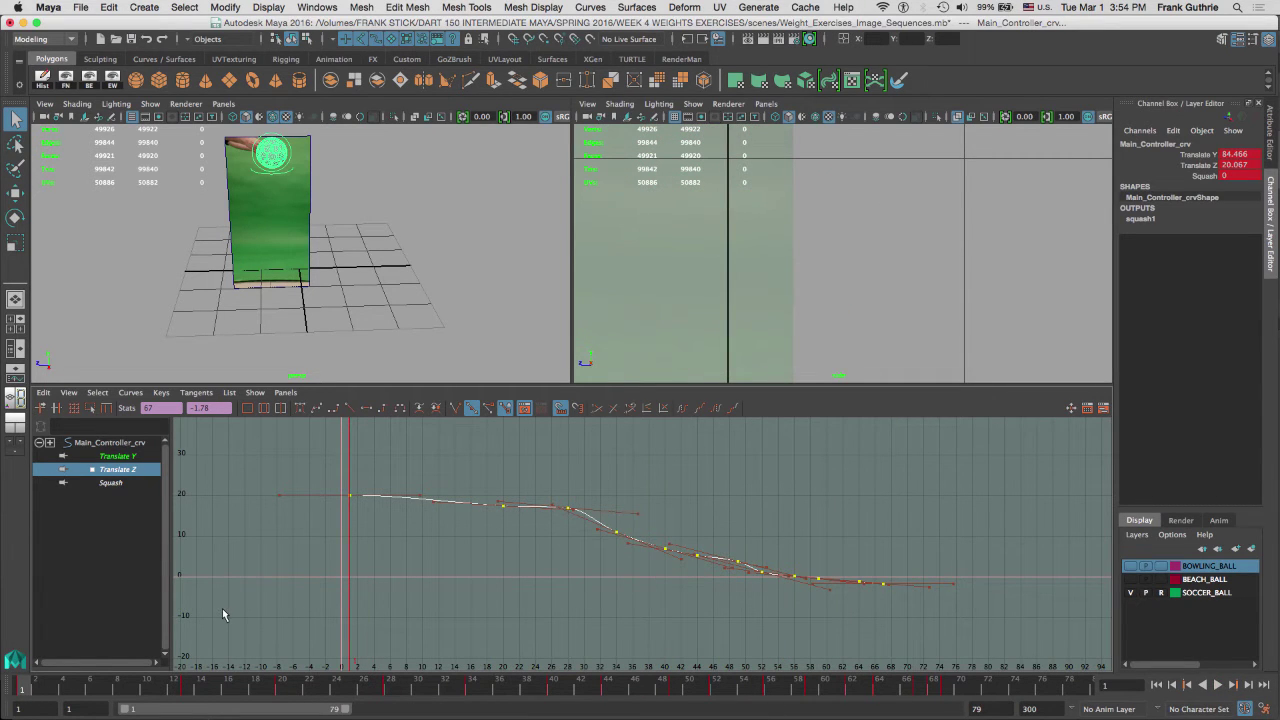
click(187, 689)
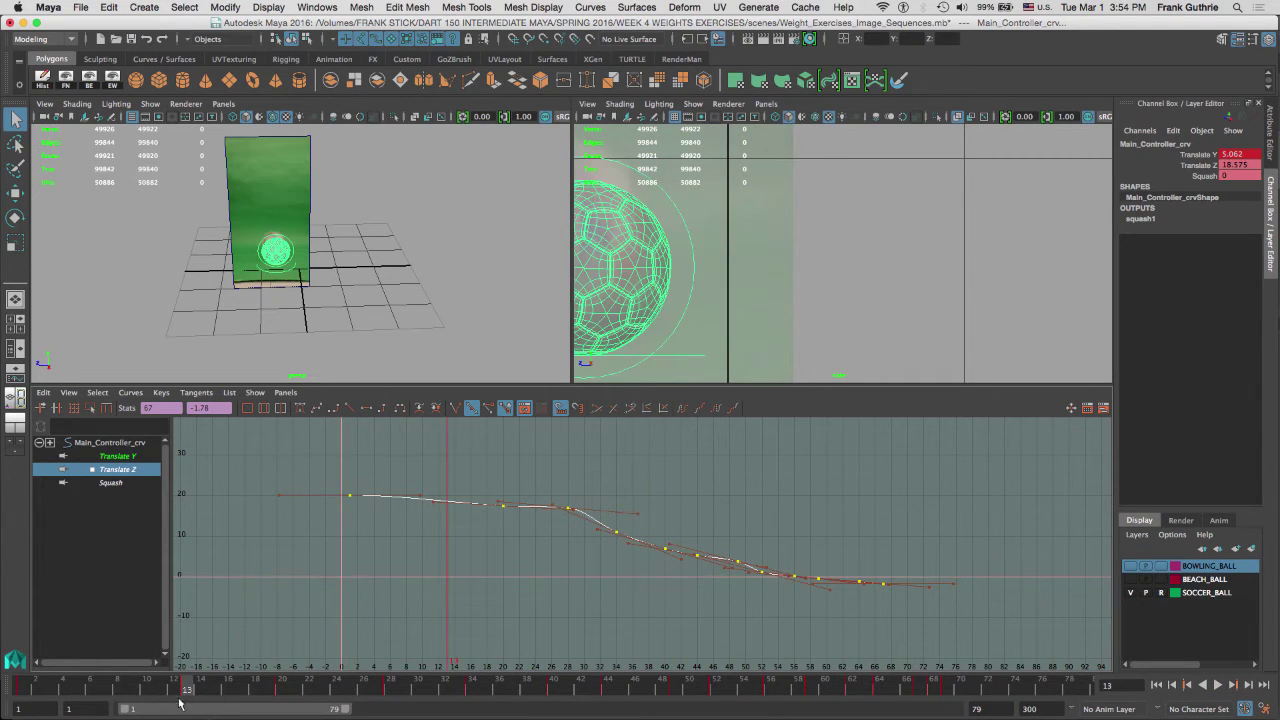
drag(279, 695, 390, 692)
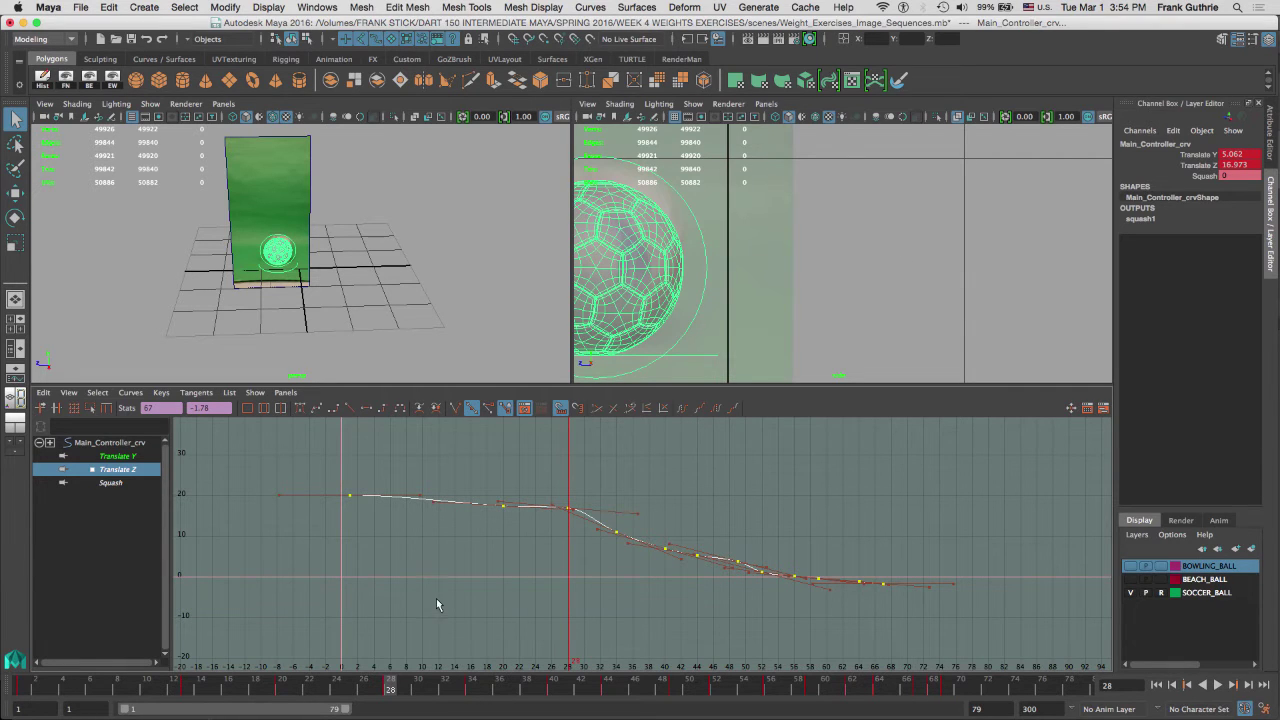
Step: At frame 1, put the footage plane on a new yellow display layer named SOCCER_BALL_IP and set that layer to reference
key(alt+shift+v)
alt+middle_drag(914, 226, 983, 260)
right_click(983, 260)
alt+right_drag(983, 260, 905, 222)
click(905, 222)
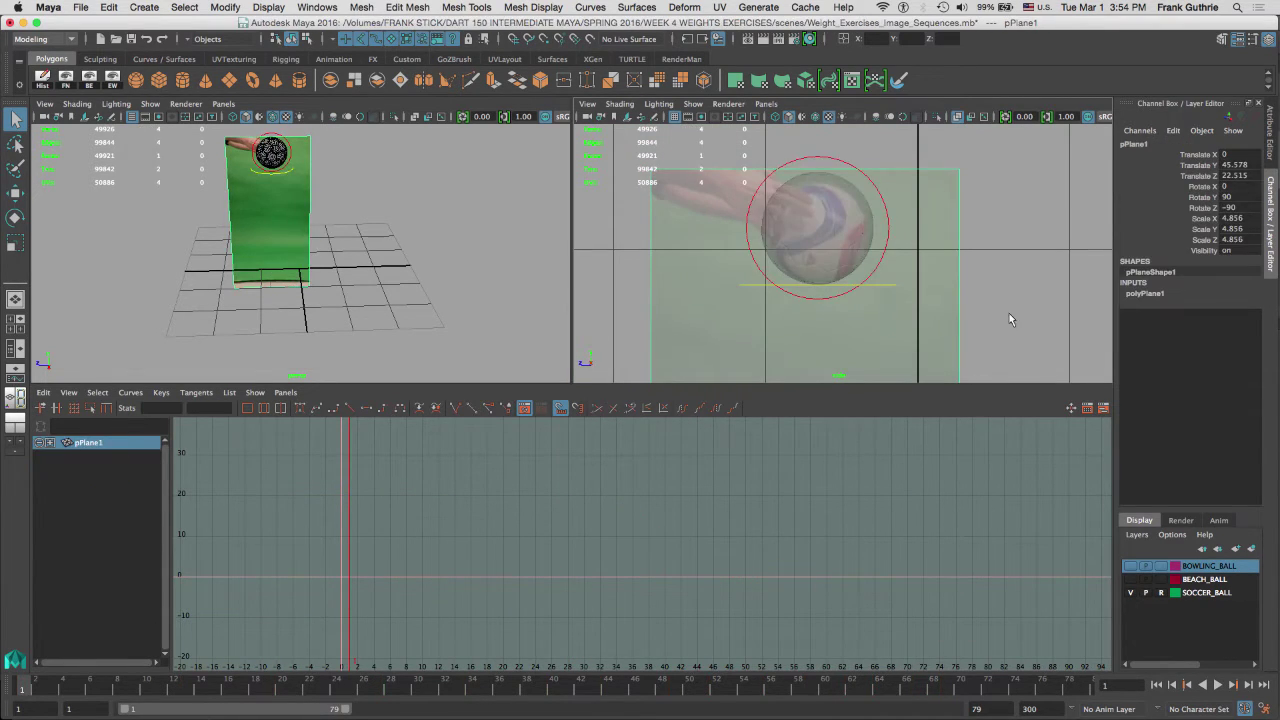
click(1251, 549)
double_click(1194, 566)
drag(684, 400, 583, 368)
text(SOCCER_BALL_IP)
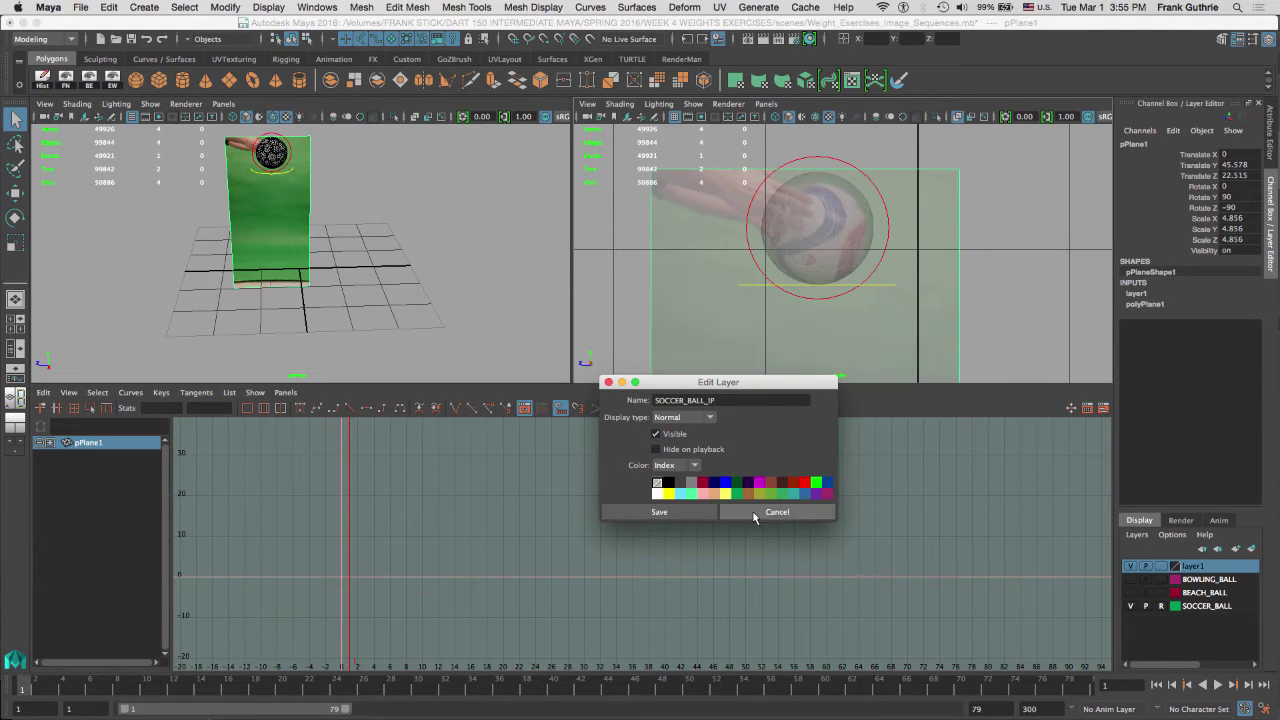
click(725, 493)
click(660, 512)
click(1161, 567)
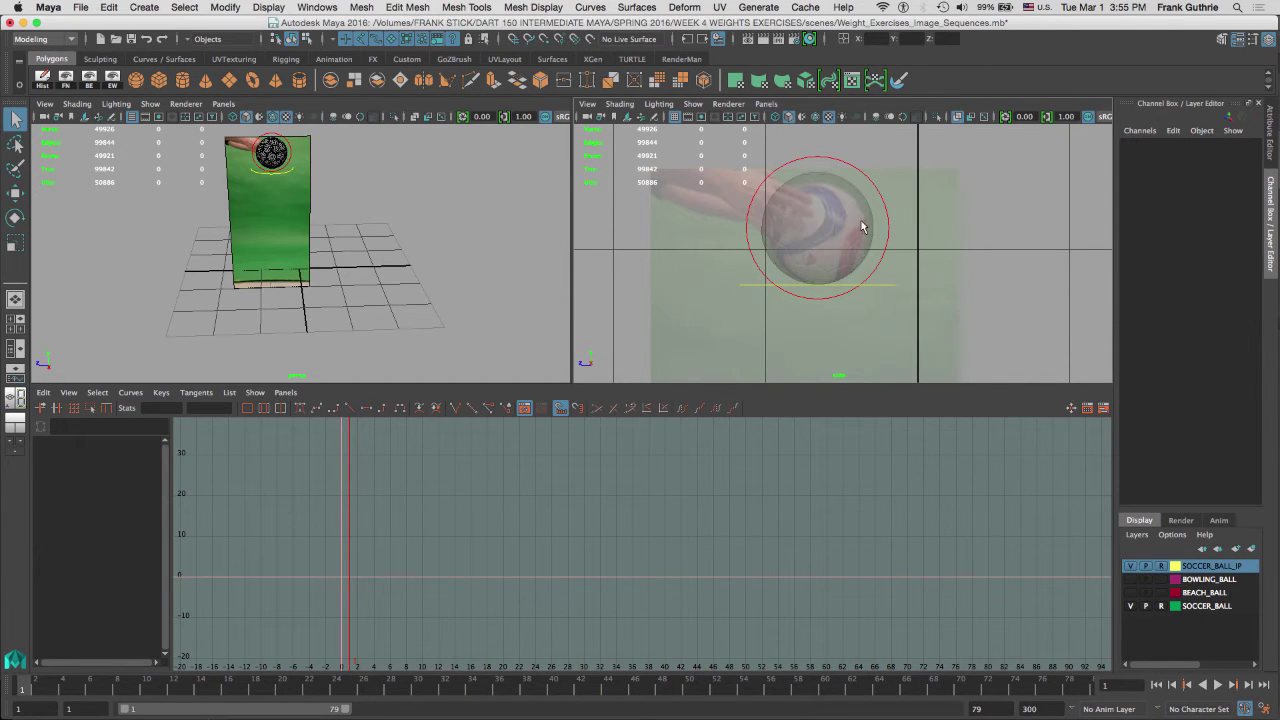
Step: Show the ball's wireframe over its shading in the side view and select the main controller, with the animation at frame 20
click(815, 118)
mouse_move(843, 208)
alt+right_down()
mouse_move(680, 240)
mouse_move(853, 222)
alt+right_up()
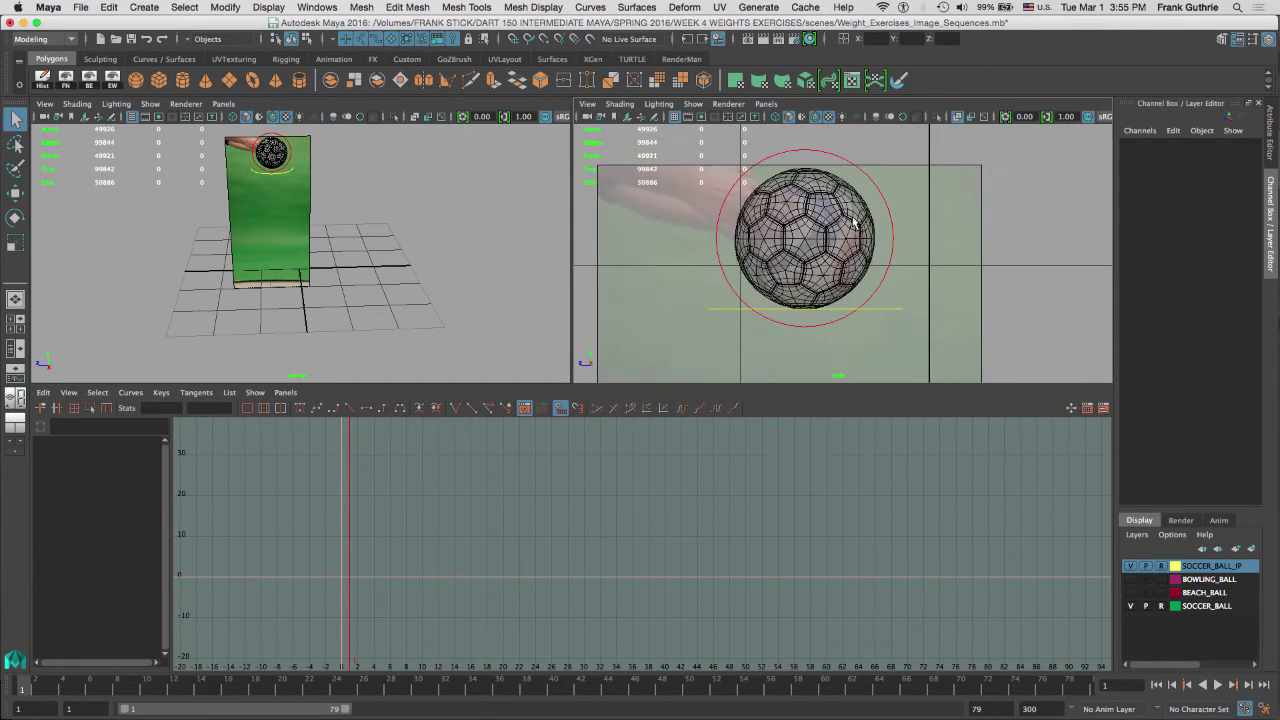
click(895, 203)
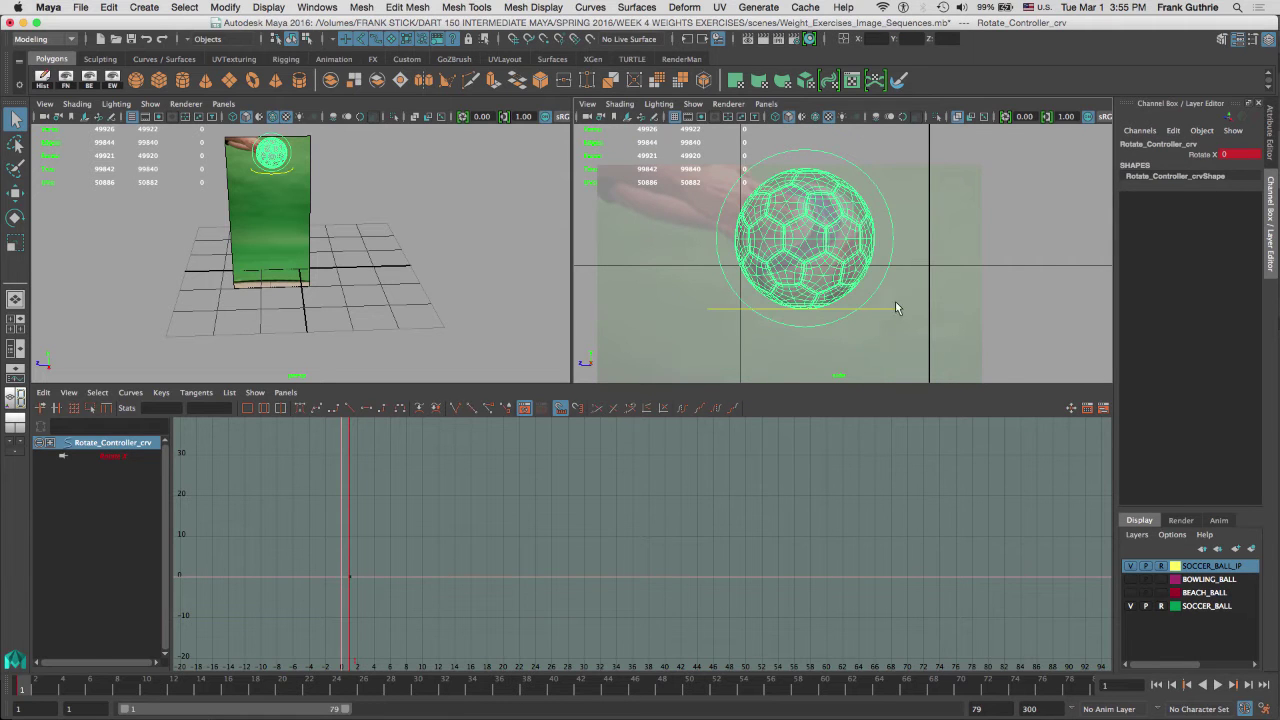
click(896, 308)
key(period)
drag(92, 690, 282, 689)
alt+middle_drag(953, 204, 990, 388)
alt+right_drag(990, 388, 848, 281)
Step: Hide the SOCCER_BALL layer and examine how the ball in the footage rotates between frames 13 and 28
click(1132, 567)
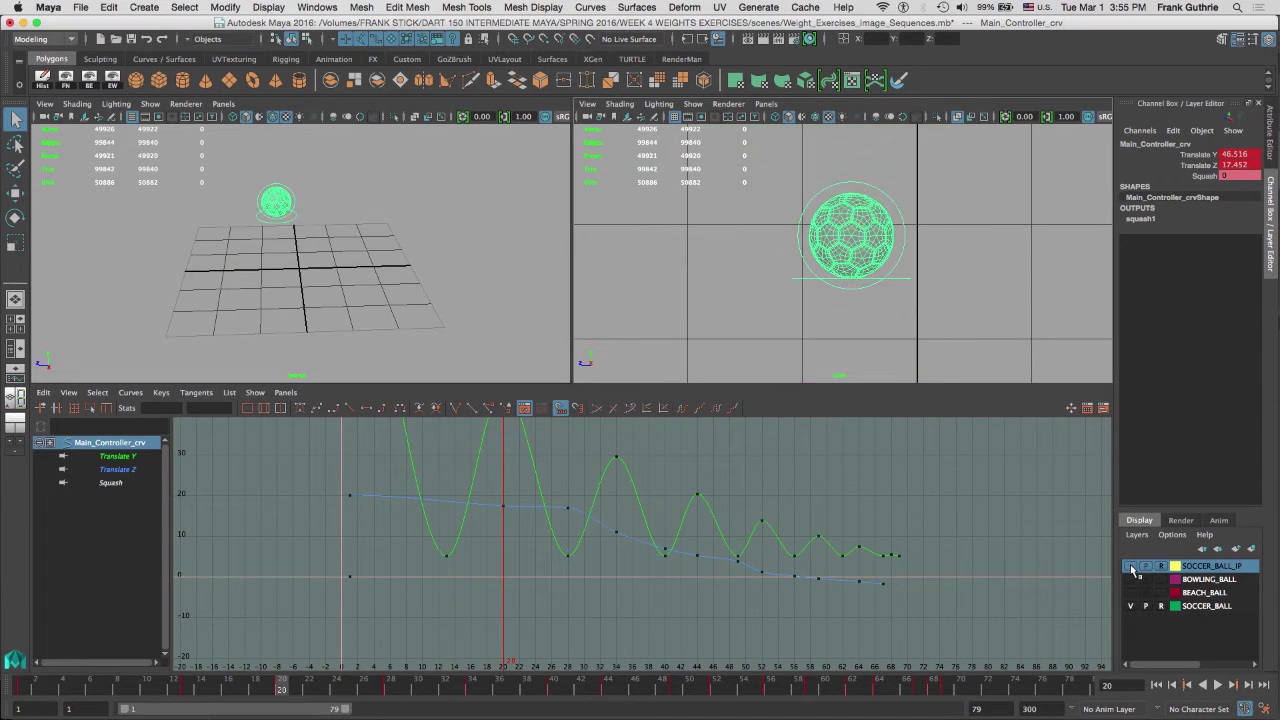
click(1132, 567)
click(1131, 606)
double_click(190, 689)
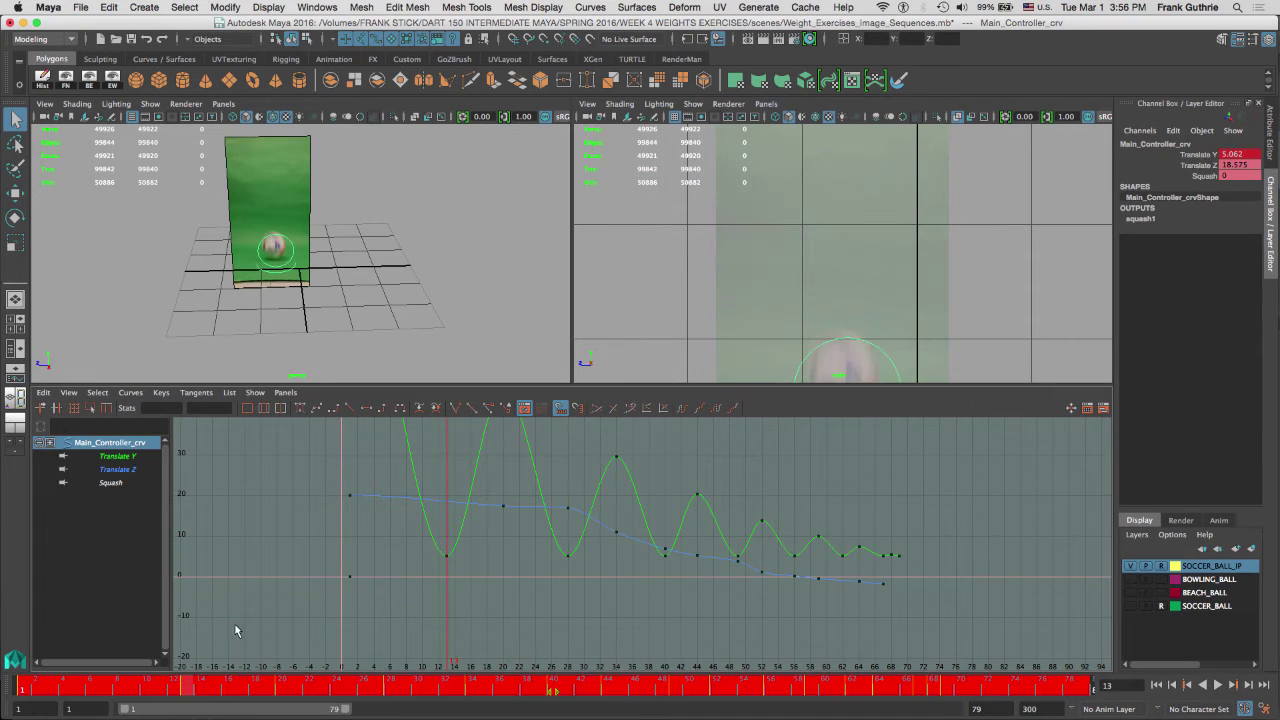
key(alt+v)
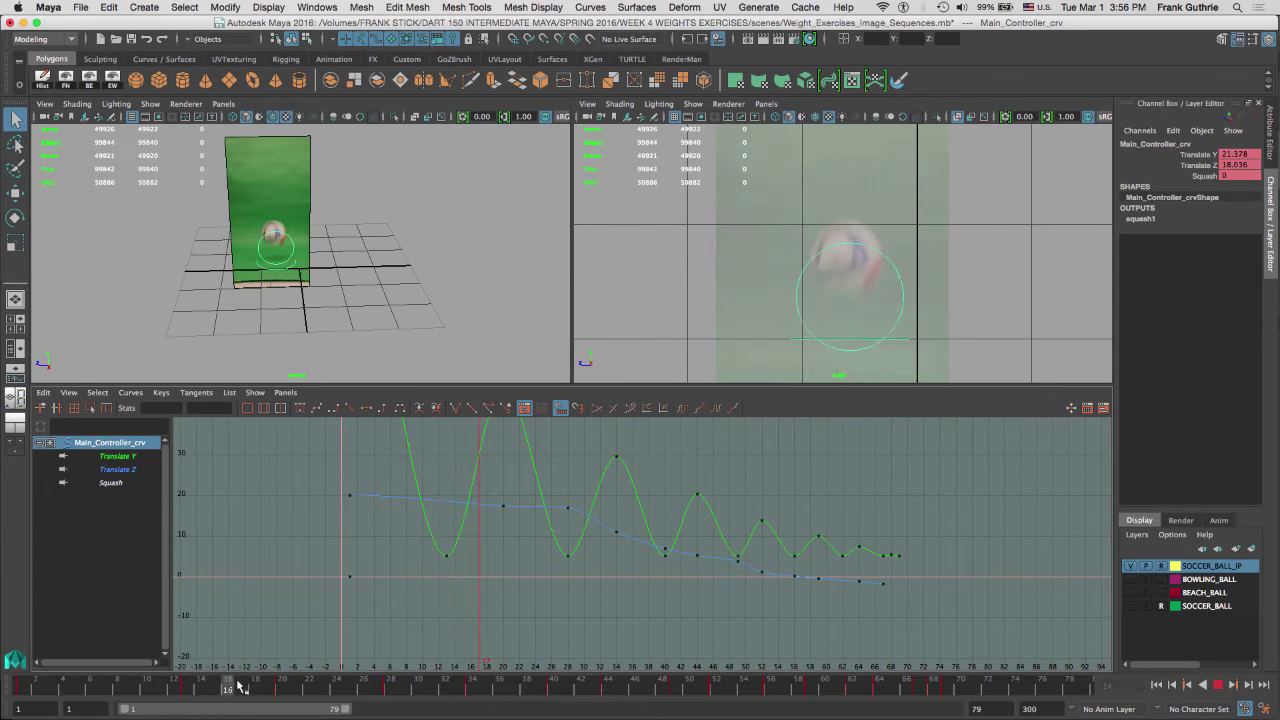
click(392, 693)
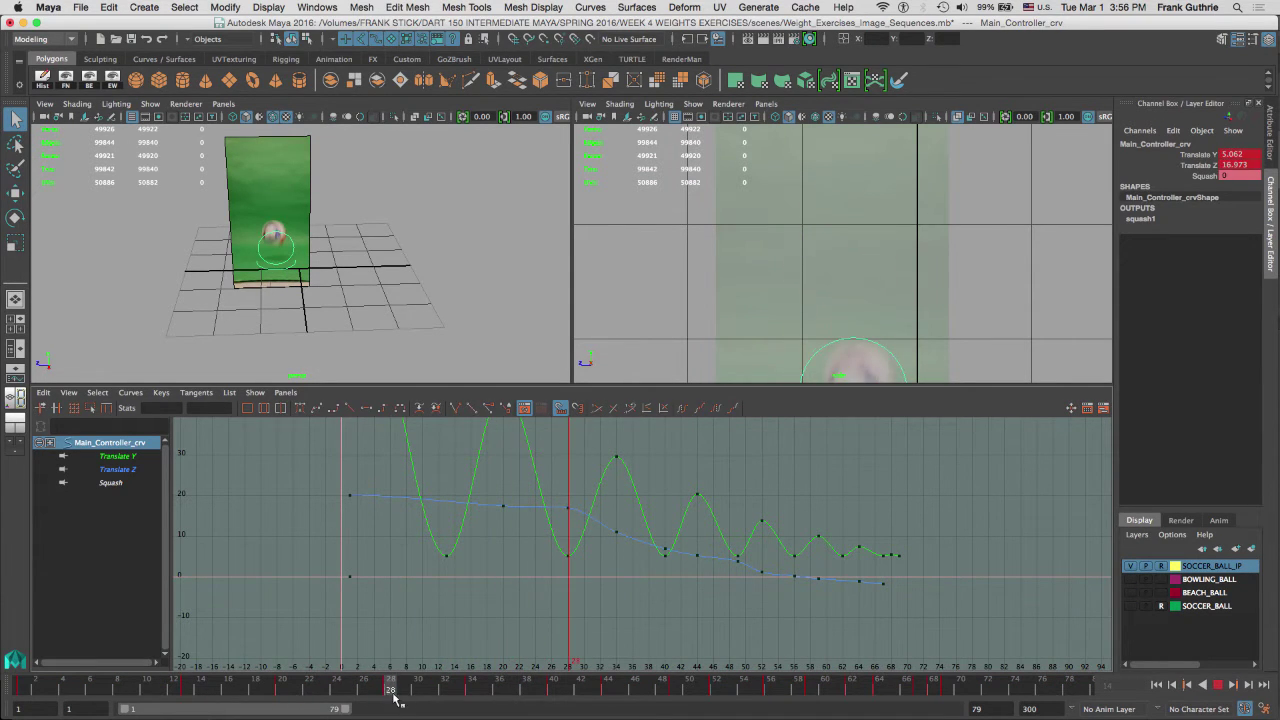
alt+middle_drag(878, 325, 870, 235)
Step: Show the SOCCER_BALL layer again and rotate the ball's rotation controller to about 8 degrees on Rotate X at frame 28
click(1130, 607)
click(891, 289)
key(e)
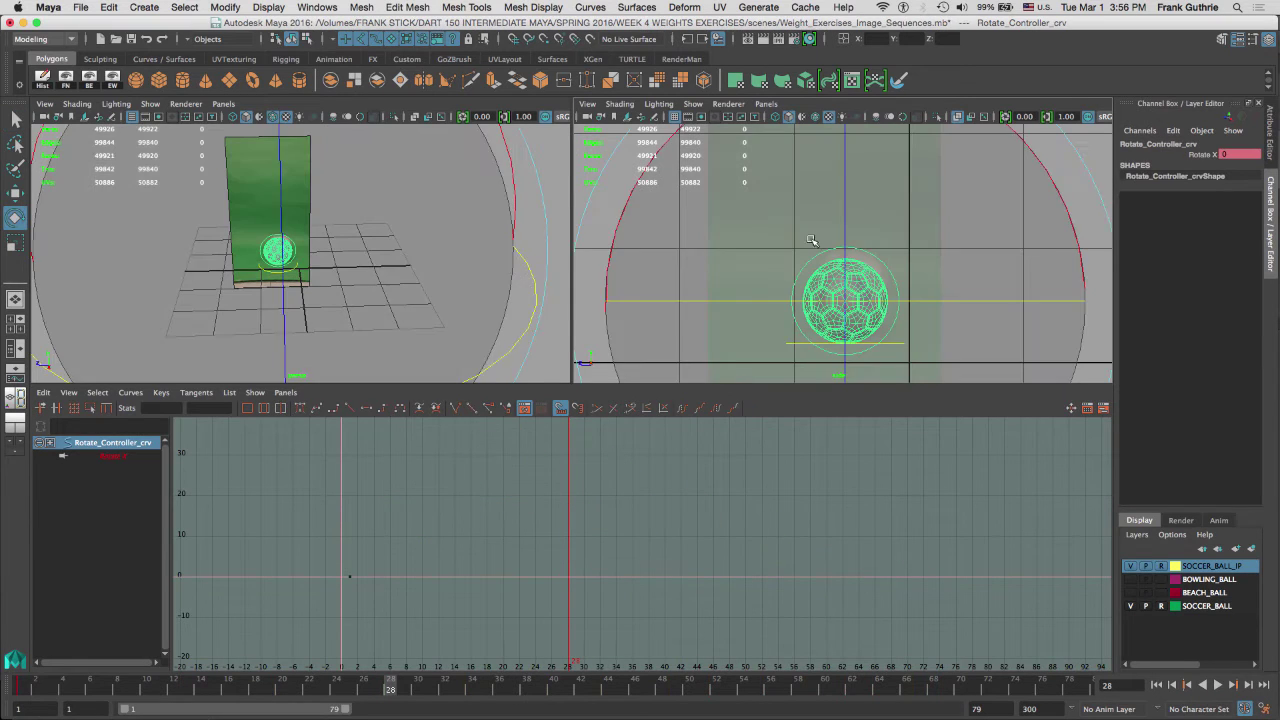
key(minus)
key(minus)
key(minus)
drag(756, 223, 747, 238)
Step: Key the rotation controller's Rotate X at 0 on the first ground contact at frame 13
drag(161, 692, 281, 689)
right_click(1203, 154)
click(1190, 177)
click(1236, 155)
text(0)
key(Return)
Step: Reselect the rotation controller and key its Rotate X at 0 on the rebound peak at frame 20
drag(817, 266, 724, 380)
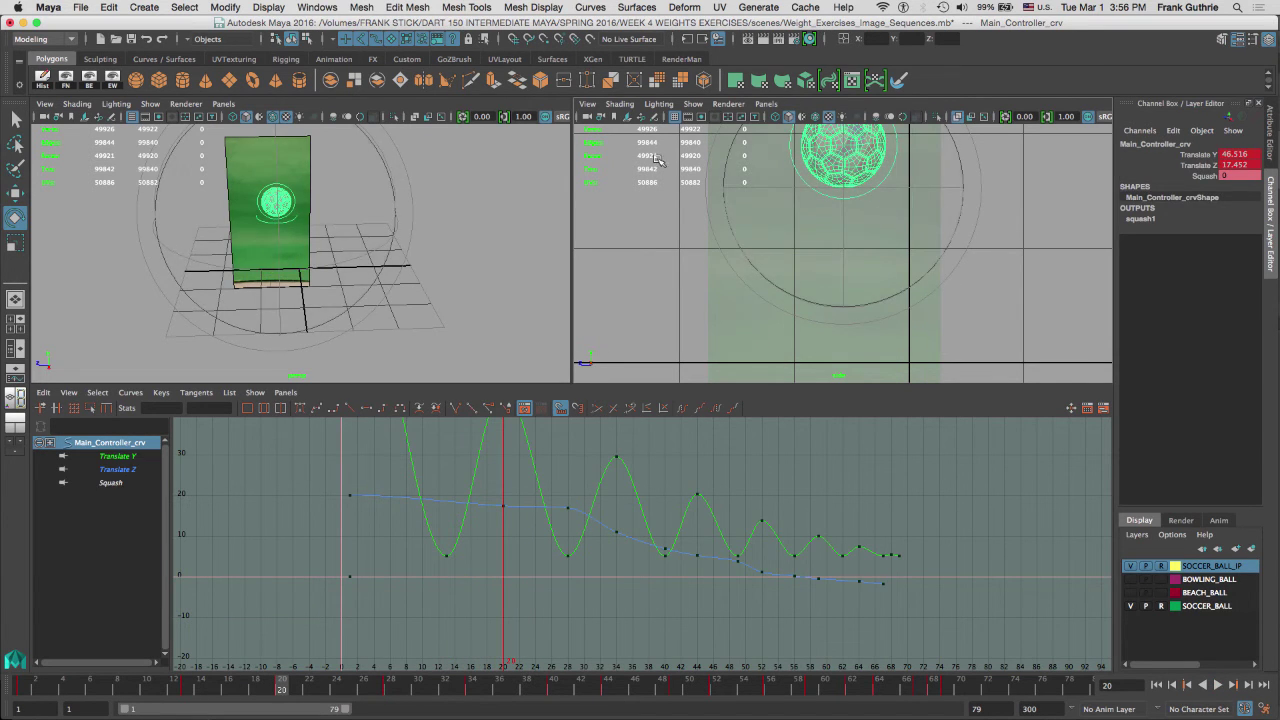
drag(660, 150, 806, 156)
right_click(1206, 156)
click(1199, 183)
click(1242, 156)
text(0)
key(Return)
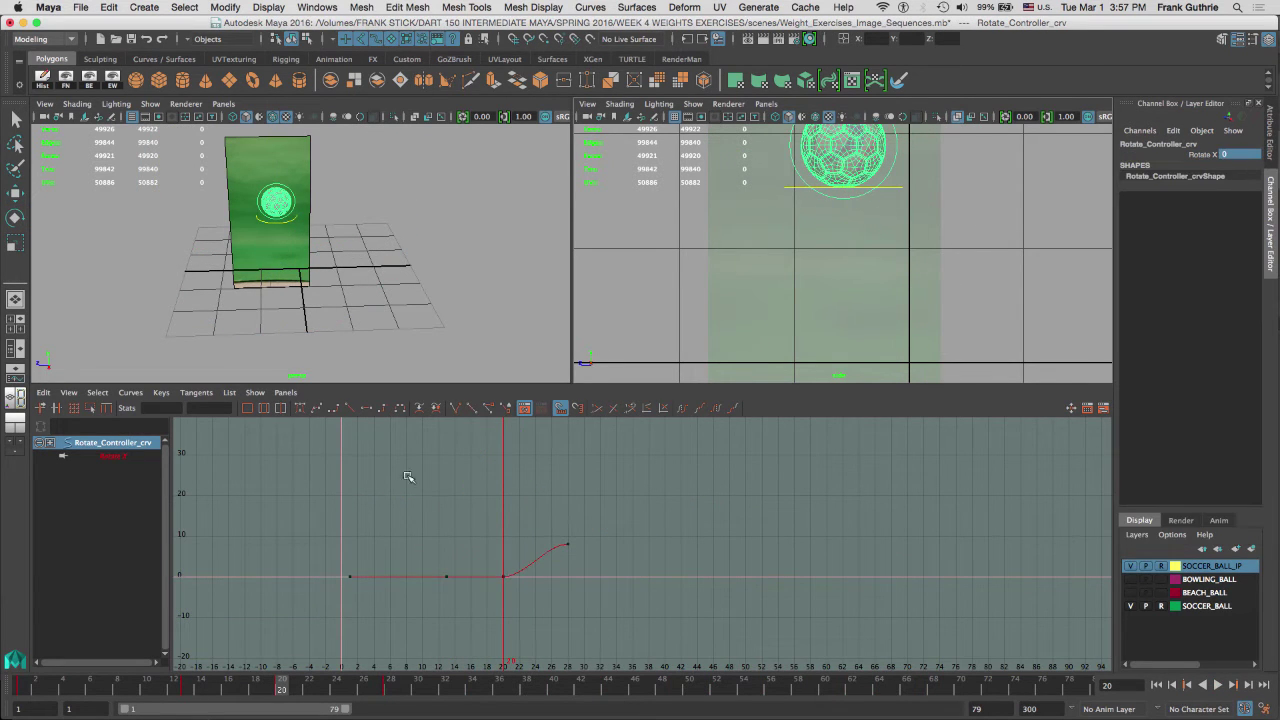
Step: Unlock the SOCCER_BALL_IP layer's footage plane, move it beside the ball to about 64.5 on Translate Z, and lock the layer again
mouse_move(281, 689)
mouse_down()
mouse_move(200, 690)
mouse_move(284, 692)
mouse_up()
alt+middle_drag(1005, 226, 1012, 269)
key(F8)
key(F8)
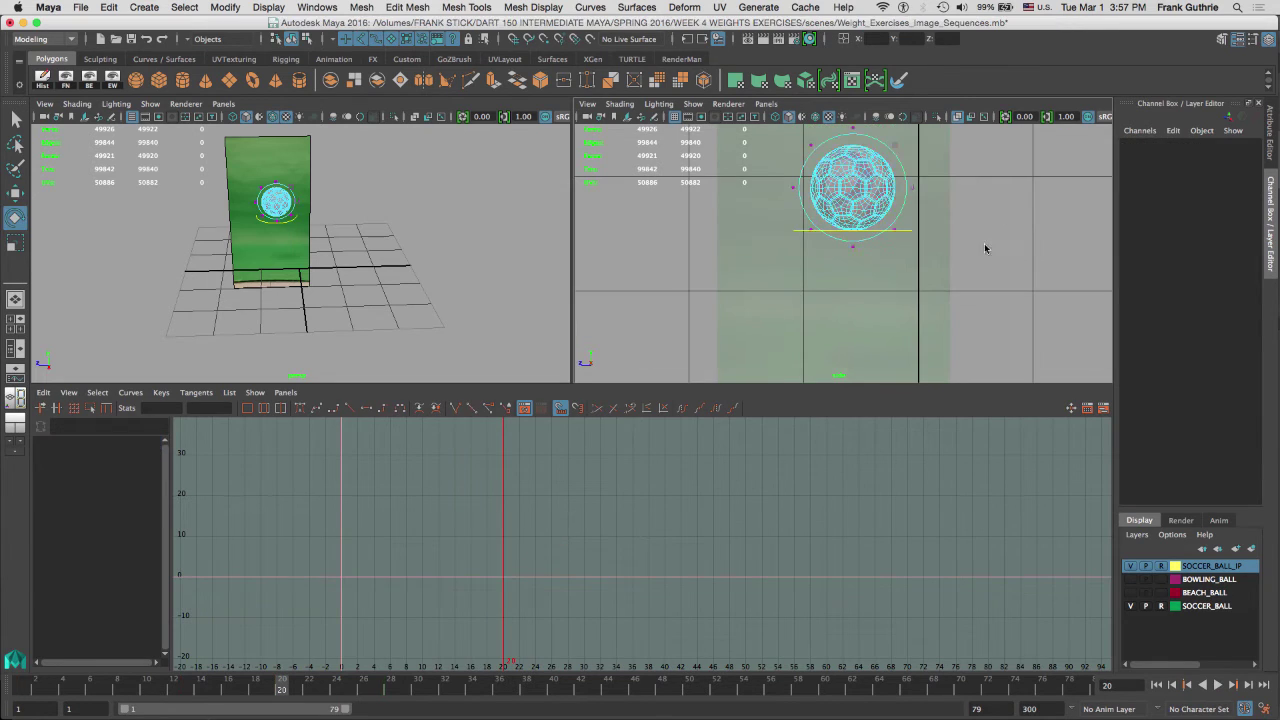
alt+right_drag(986, 249, 940, 263)
click(940, 263)
click(1161, 566)
drag(938, 311, 905, 335)
key(w)
drag(755, 237, 634, 237)
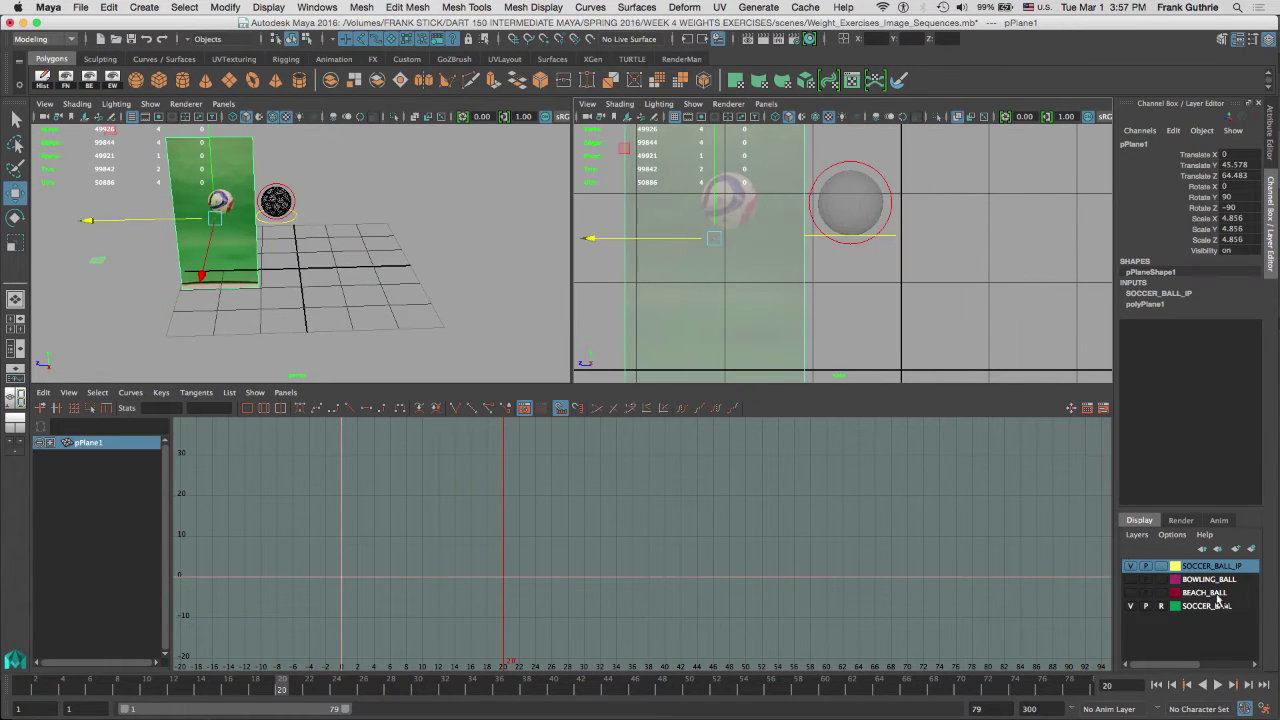
double_click(1161, 566)
Step: Compare the ball with the footage and rotate the rotation controller to about -6 on Rotate X at frame 20
drag(279, 689, 177, 712)
click(816, 117)
alt+right_drag(771, 274, 727, 317)
alt+middle_drag(727, 317, 780, 286)
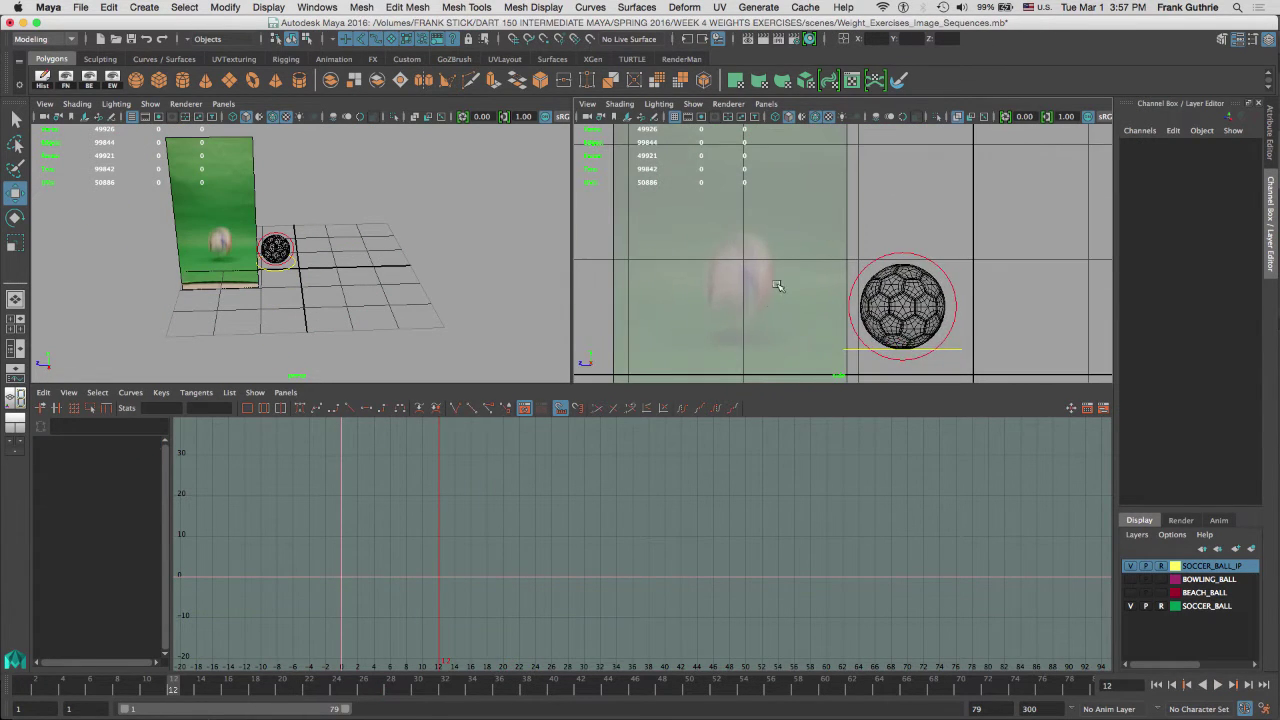
click(855, 292)
drag(183, 691, 281, 695)
key(e)
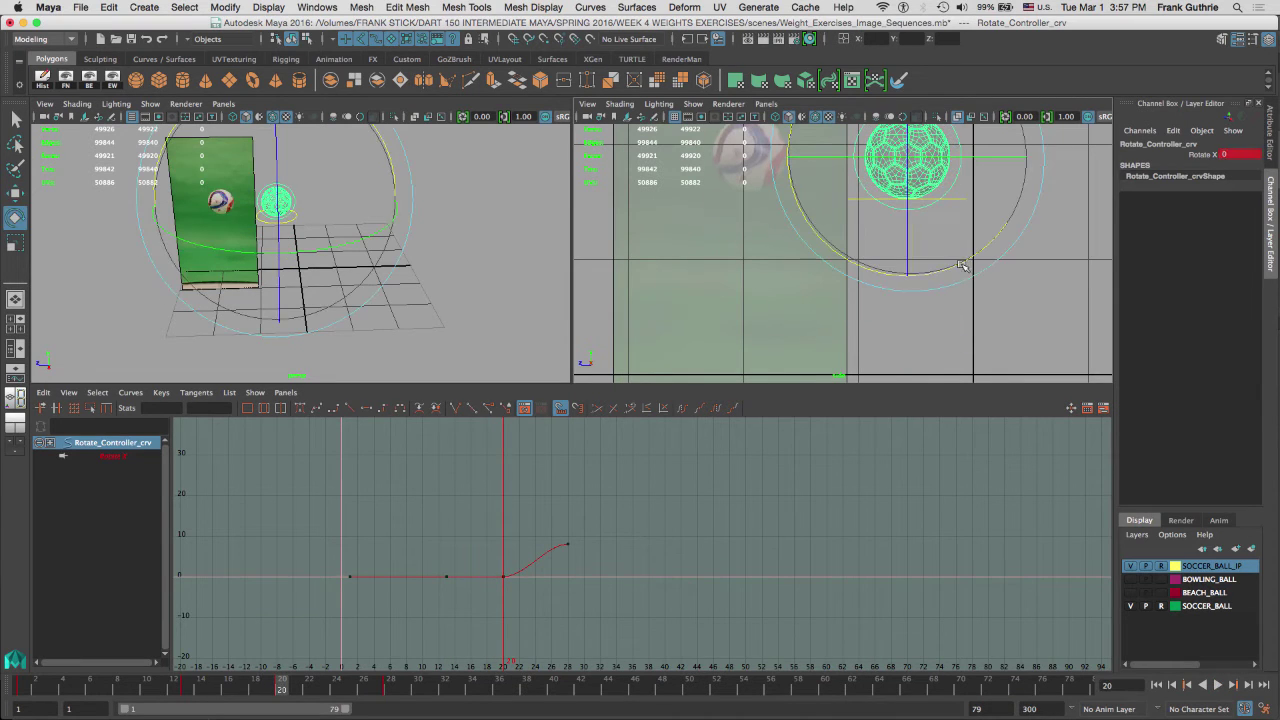
click(1206, 155)
middle_drag(1012, 236, 1002, 235)
key(period)
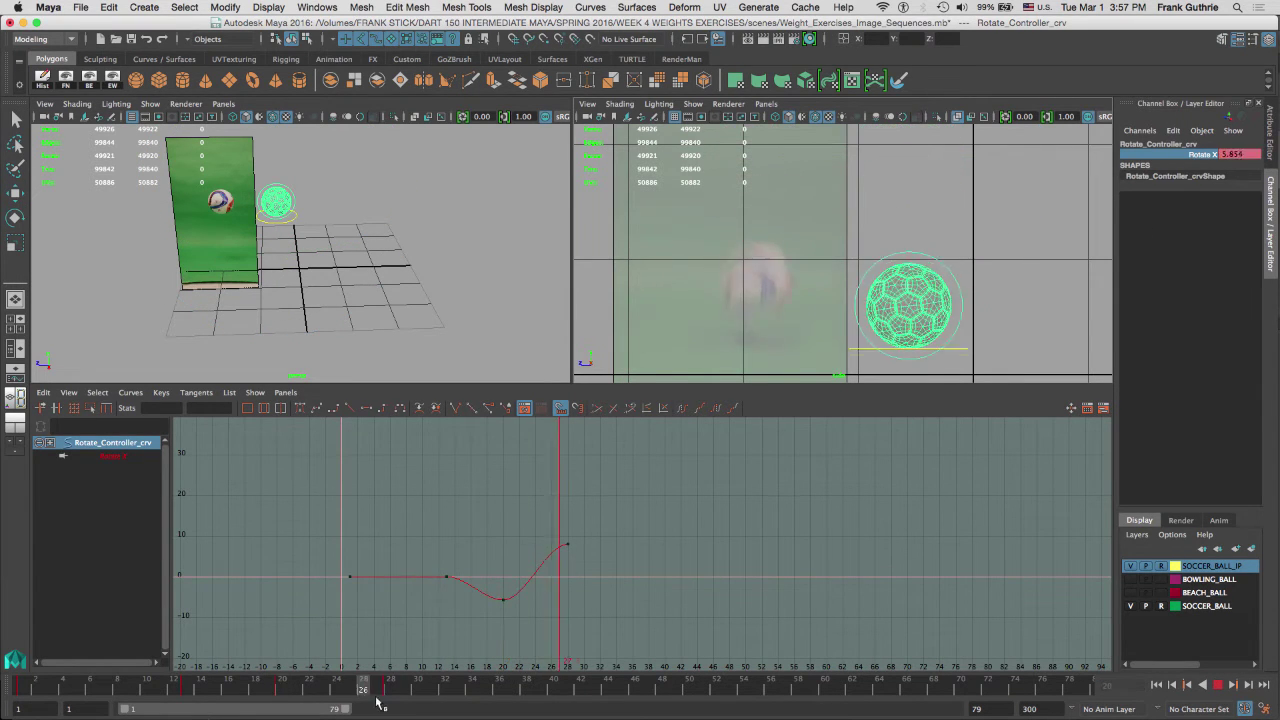
Step: Display the side view shaded and textured with the reference footage opaque
click(766, 366)
key(6)
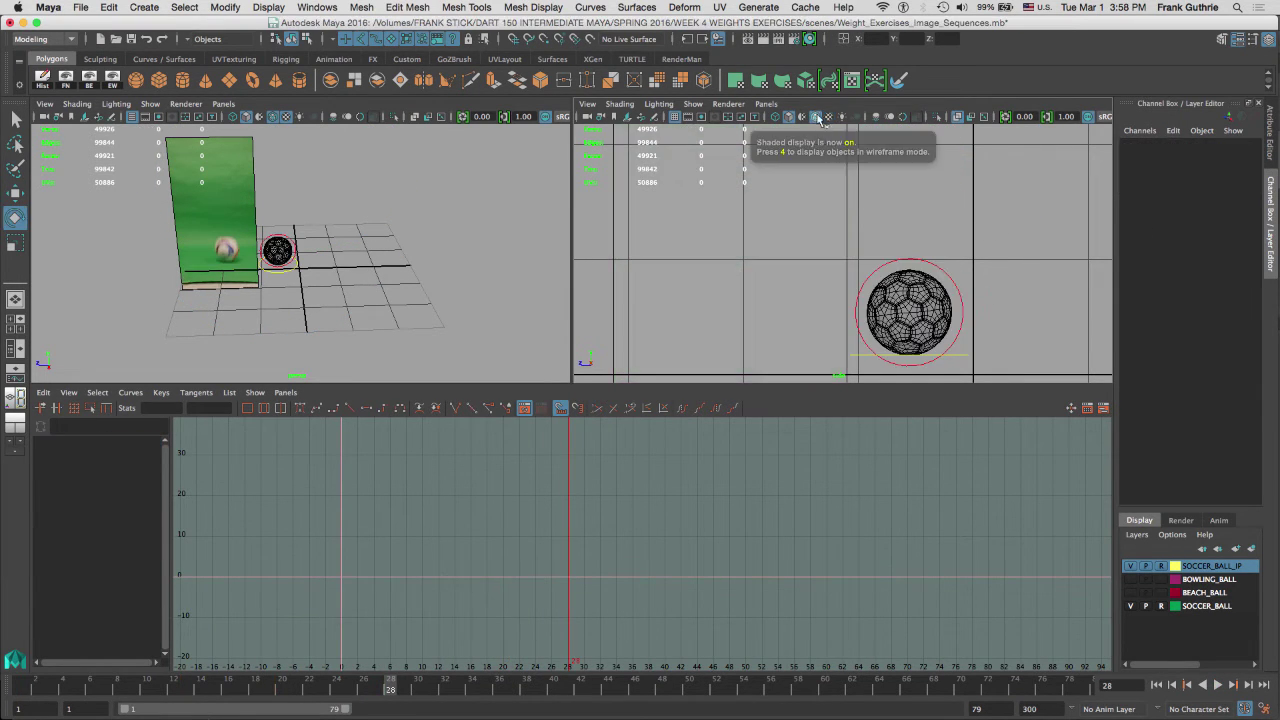
key(alt+v)
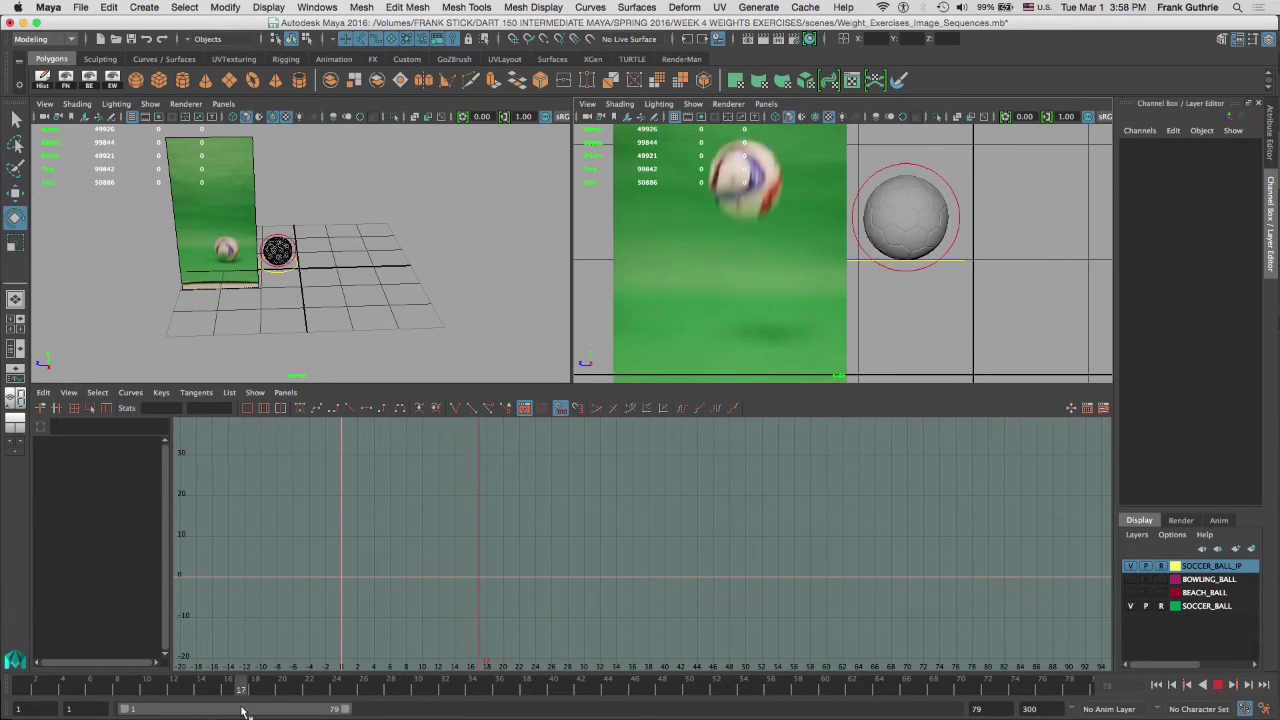
Step: Rotate the ball's rotation controller to 5.707 on Rotate X at frame 28
mouse_move(476, 717)
mouse_down()
mouse_move(459, 717)
mouse_move(473, 715)
mouse_up()
drag(905, 355, 1055, 153)
key(z)
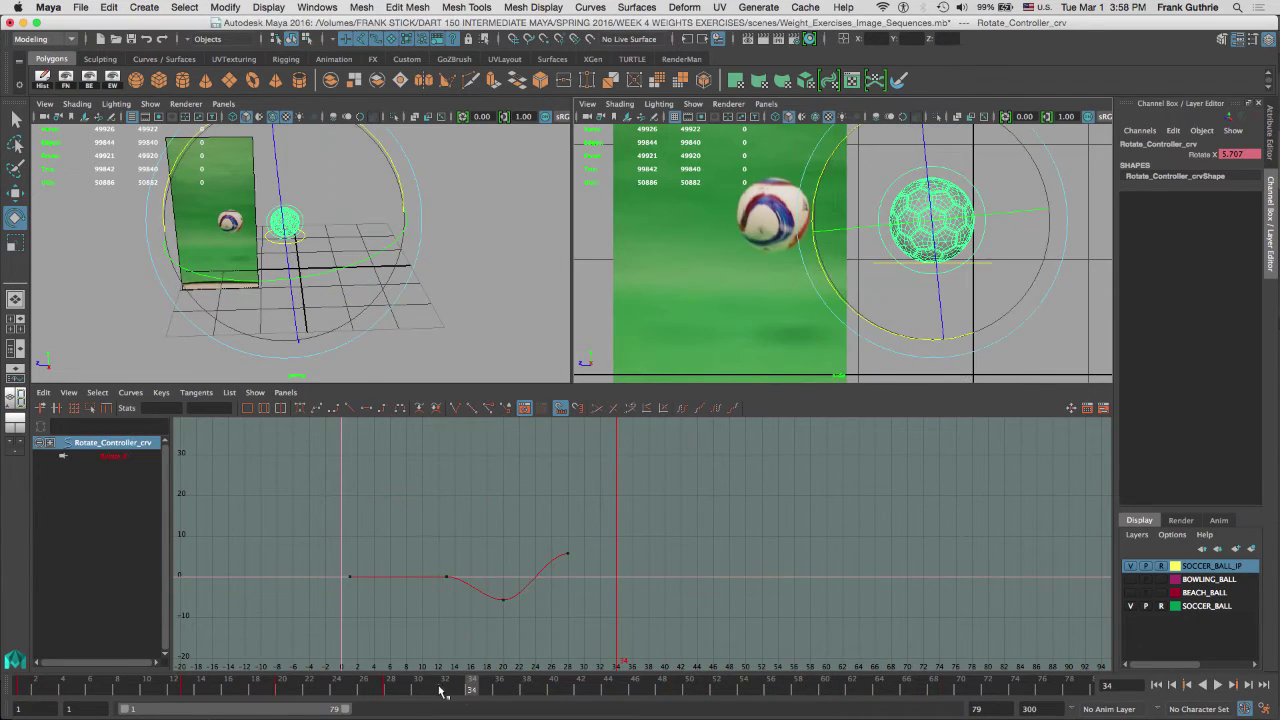
Step: Step through the footage after the second contact and rotate the rotation controller to about 11 on Rotate X at frame 34
mouse_move(441, 691)
mouse_down()
mouse_move(406, 698)
mouse_move(443, 696)
mouse_up()
key(alt+comma)
key(alt+comma)
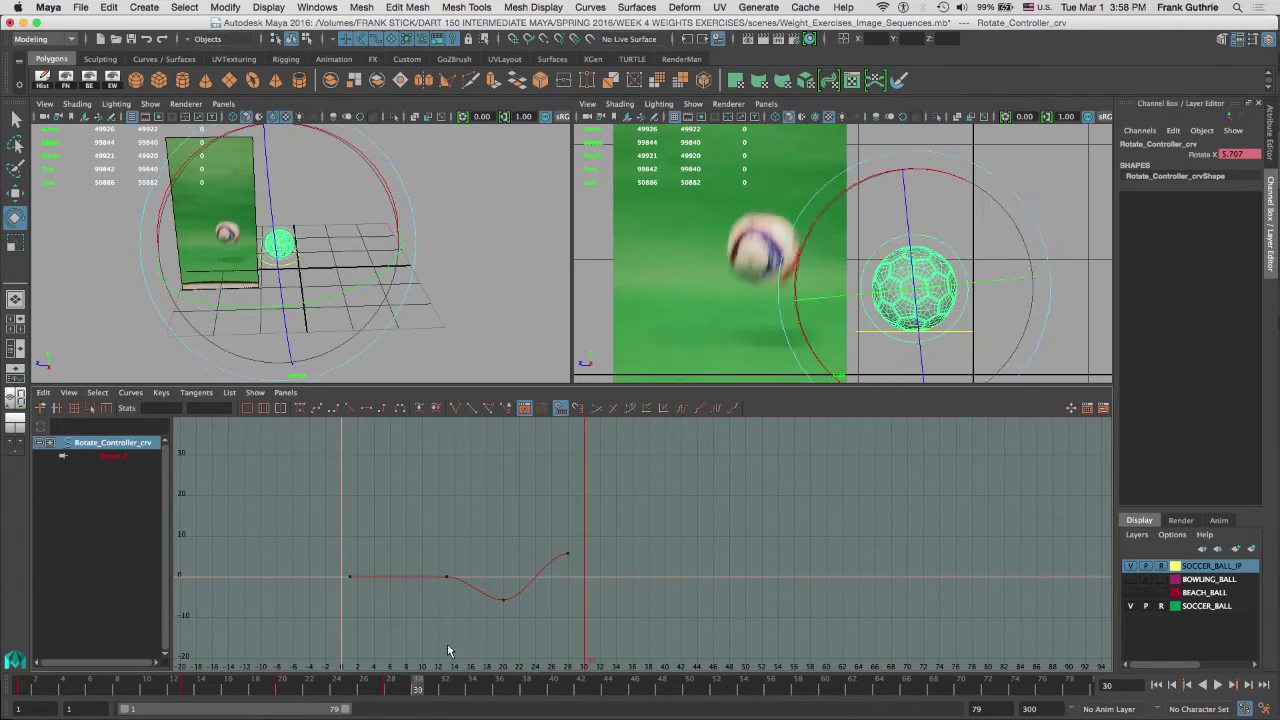
key(alt+period)
key(alt+period)
key(alt+period)
key(alt+period)
drag(843, 289, 832, 278)
Step: Compare the frames around the second ground contact and rotate the rotation controller to about -3 on Rotate X at frame 28
key(comma)
key(alt+comma)
key(alt+comma)
key(alt+comma)
key(alt+period)
key(alt+period)
key(alt+period)
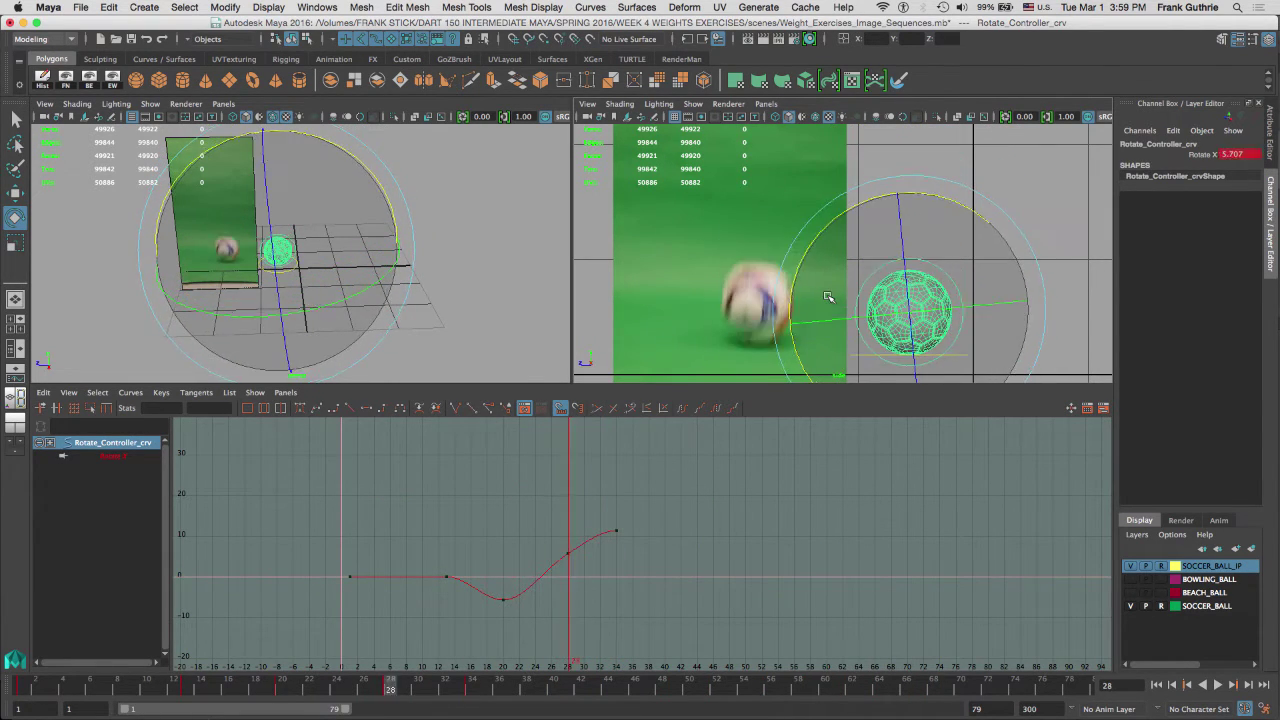
key(alt+period)
key(alt+comma)
middle_drag(830, 297, 803, 287)
Step: Step through the footage to the third ground contact and rotate the rotation controller to 16.834 on Rotate X at frame 40
key(alt+comma)
key(alt+comma)
key(alt+comma)
key(alt+period)
key(alt+period)
key(alt+period)
key(alt+period)
key(alt+period)
key(alt+period)
key(alt+period)
key(alt+period)
key(alt+period)
key(alt+period)
key(alt+period)
key(alt+period)
key(alt+period)
key(alt+period)
key(alt+period)
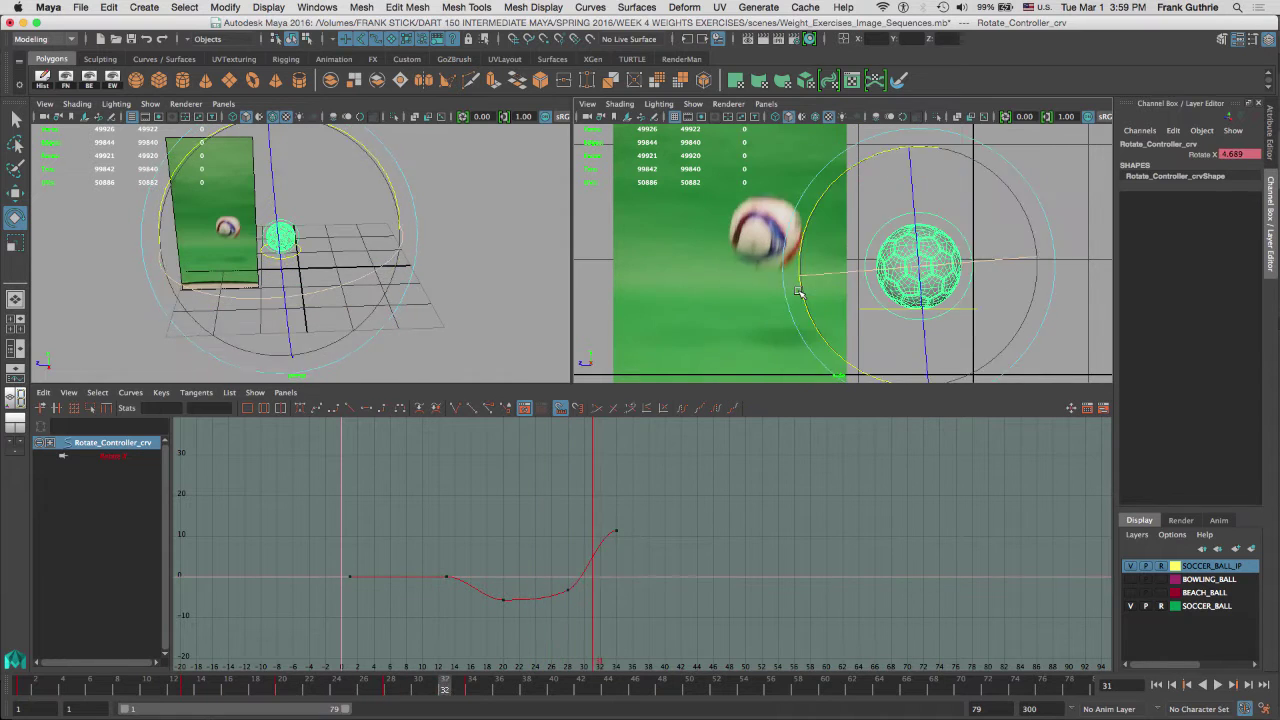
drag(830, 304, 830, 306)
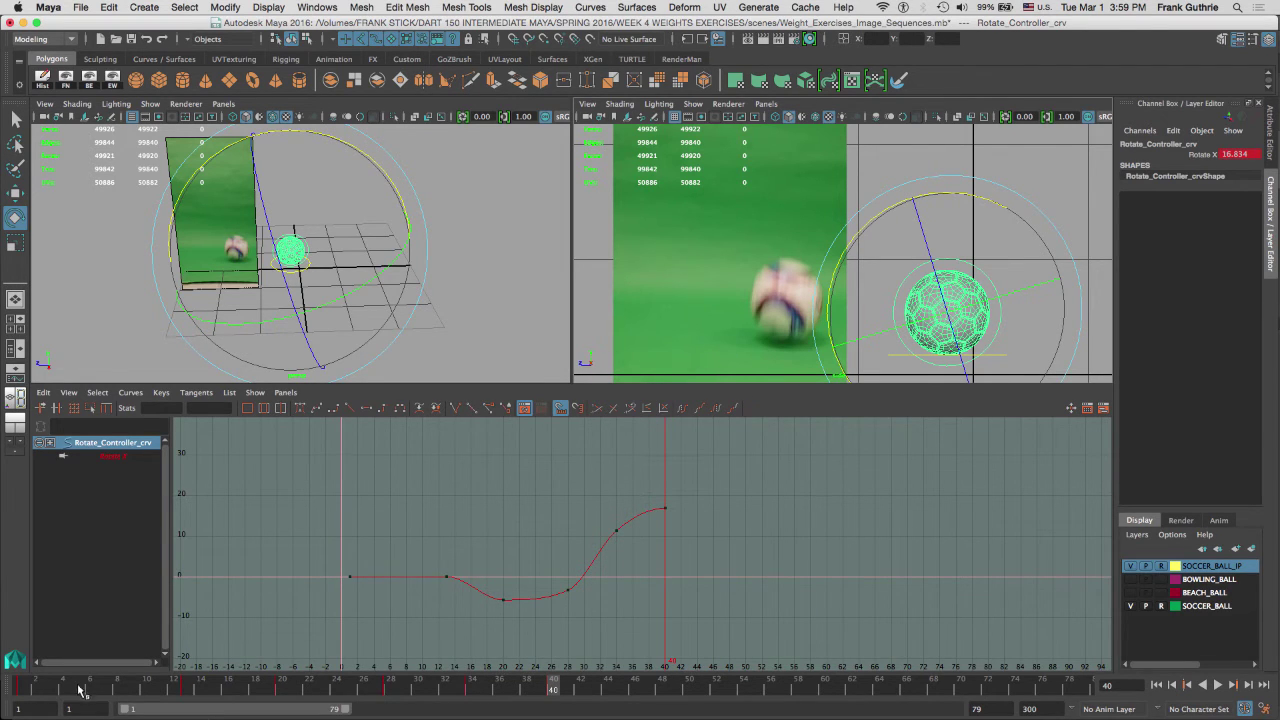
Step: Select the ball's main controller and show only its Squash curve in the graph
drag(18, 689, 187, 694)
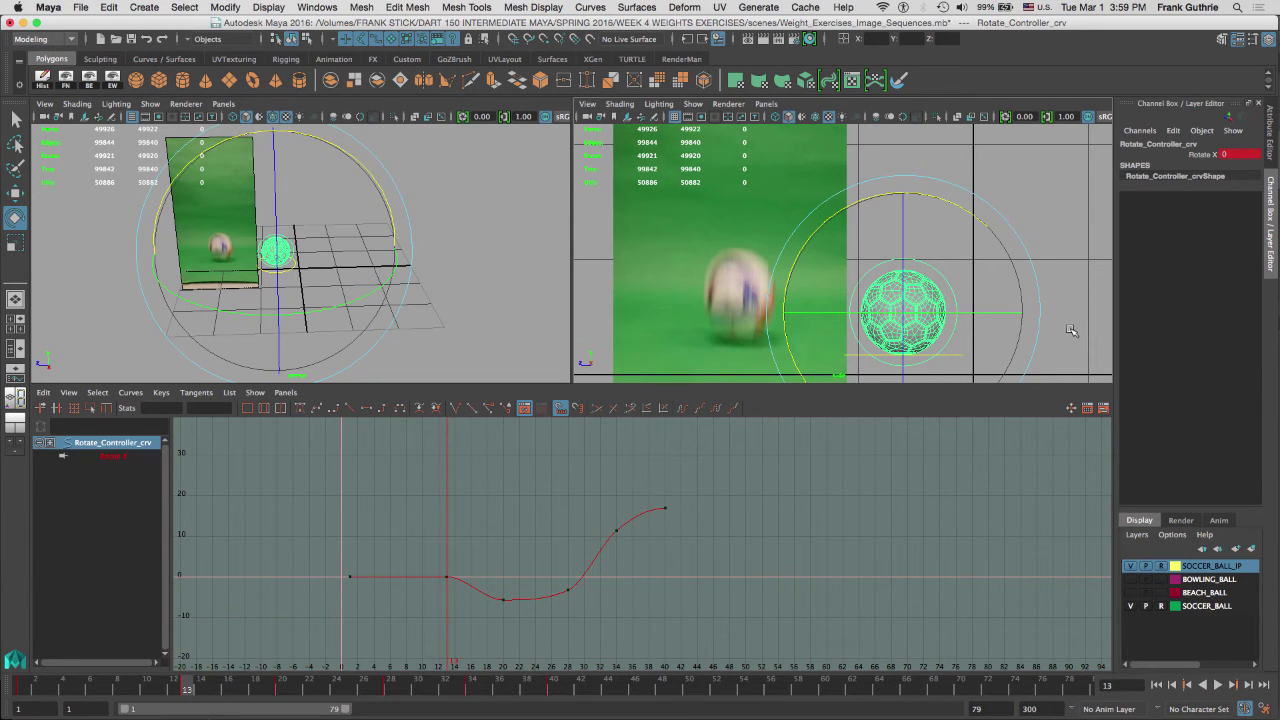
click(1071, 330)
click(962, 365)
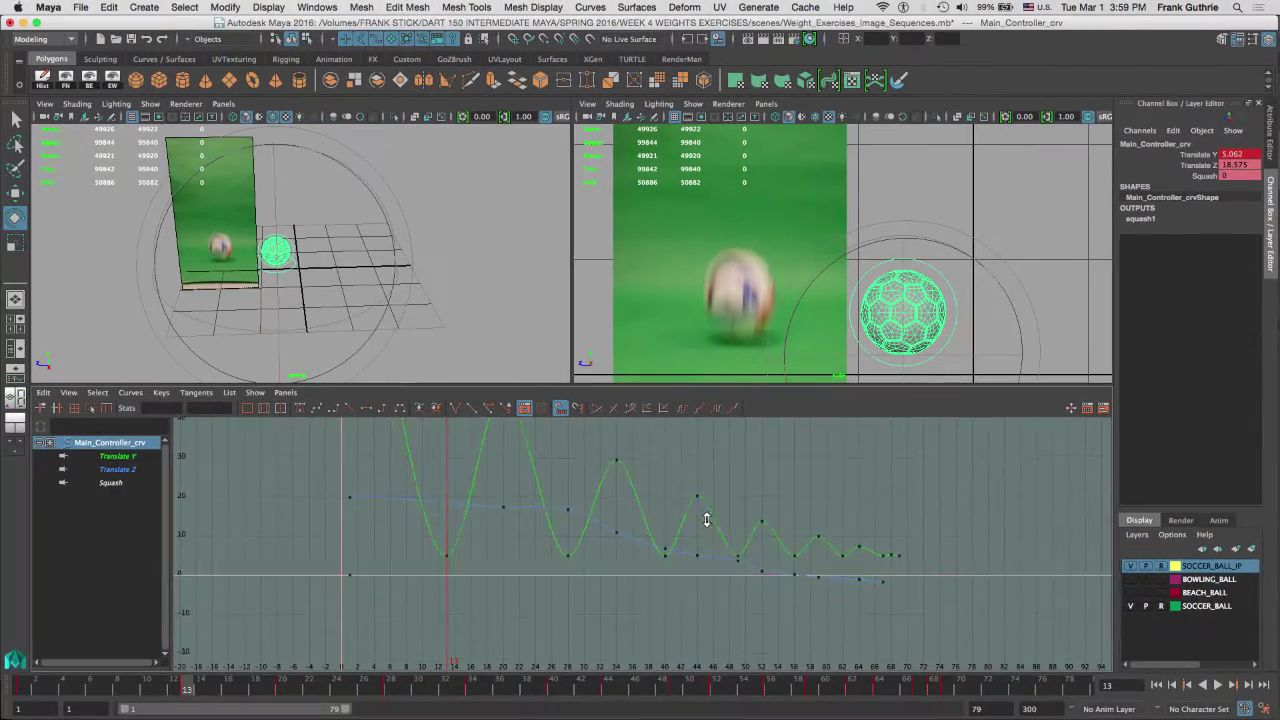
alt+shift+right_drag(706, 519, 705, 539)
alt+middle_drag(443, 471, 555, 502)
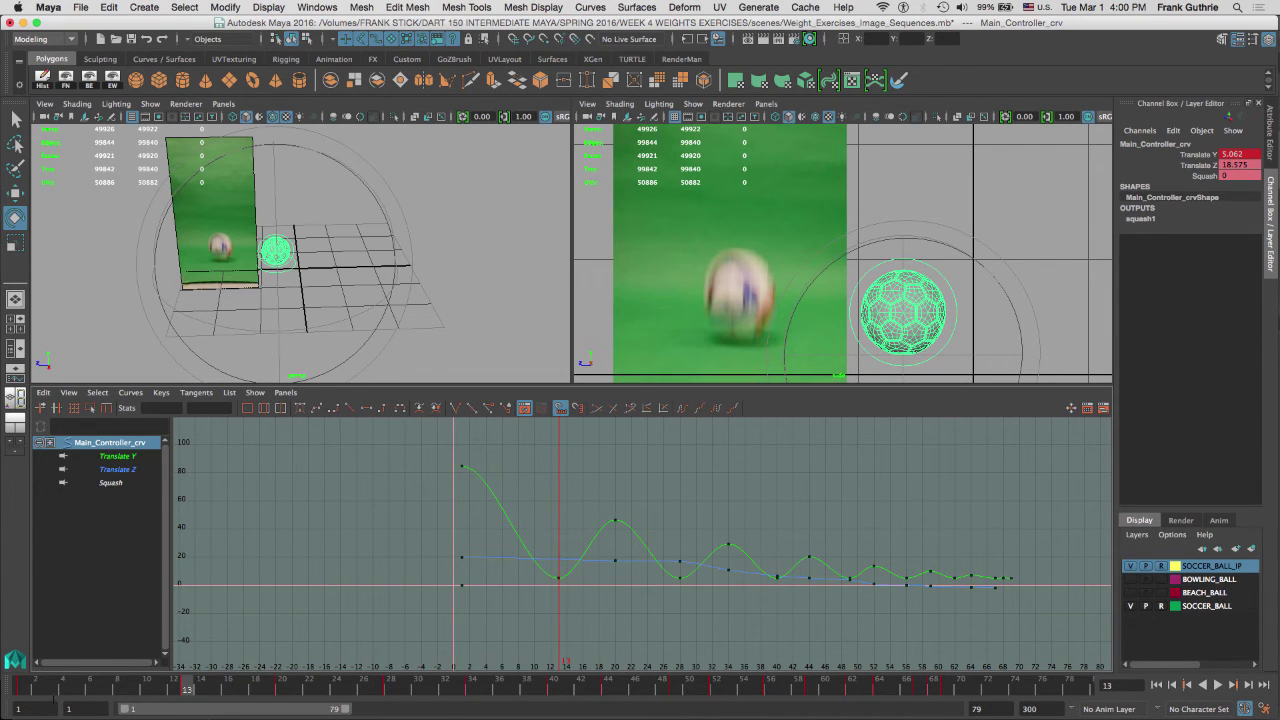
click(22, 689)
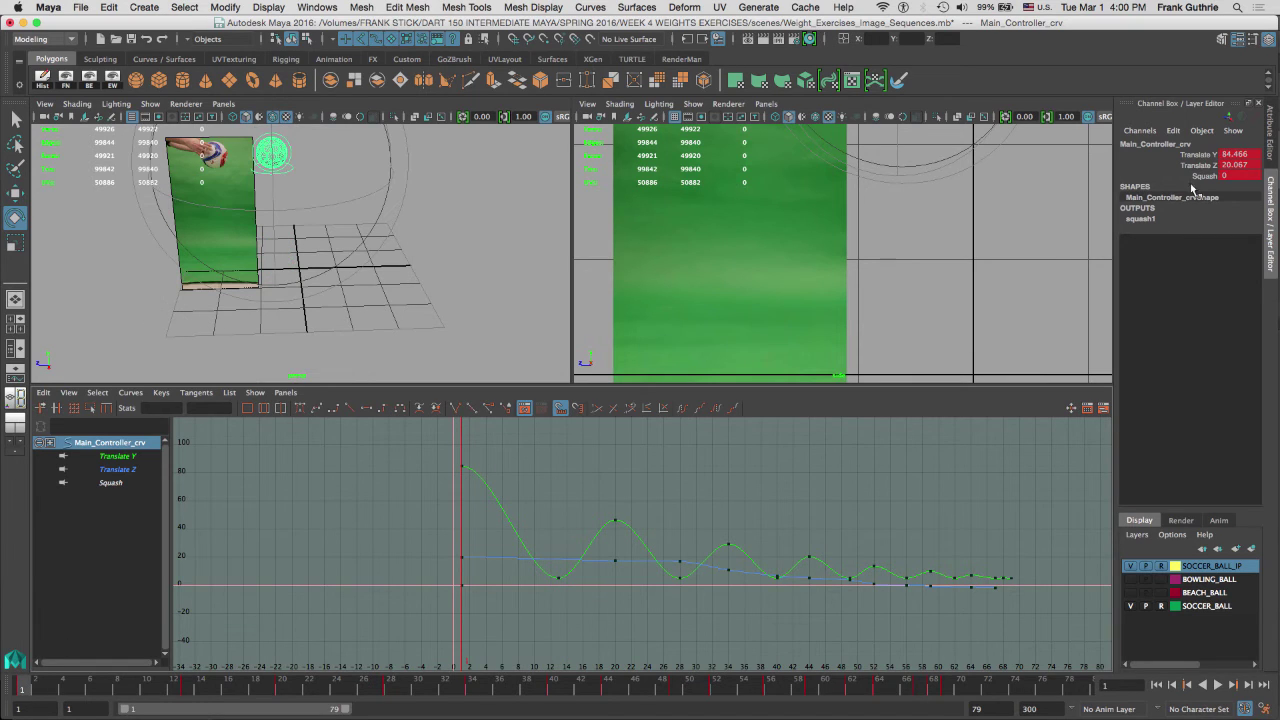
click(115, 483)
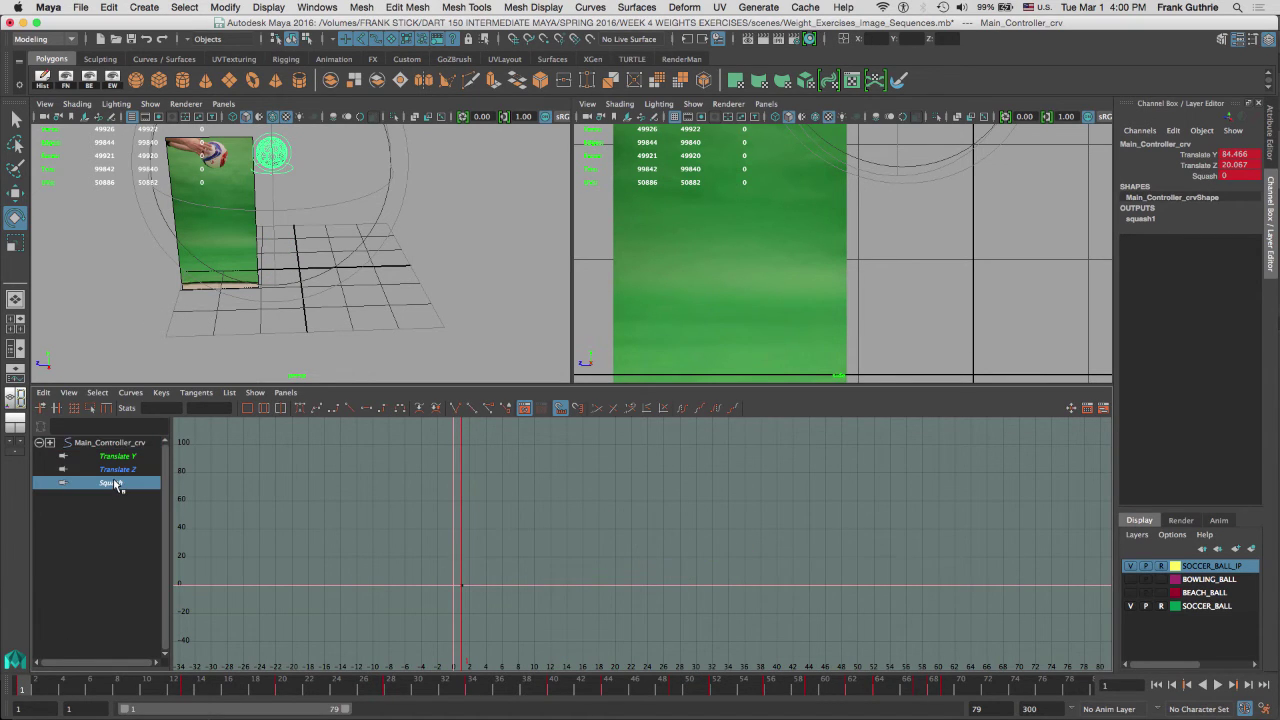
Step: Key the main controller's Squash at 0 on frames 13 and 20
click(184, 692)
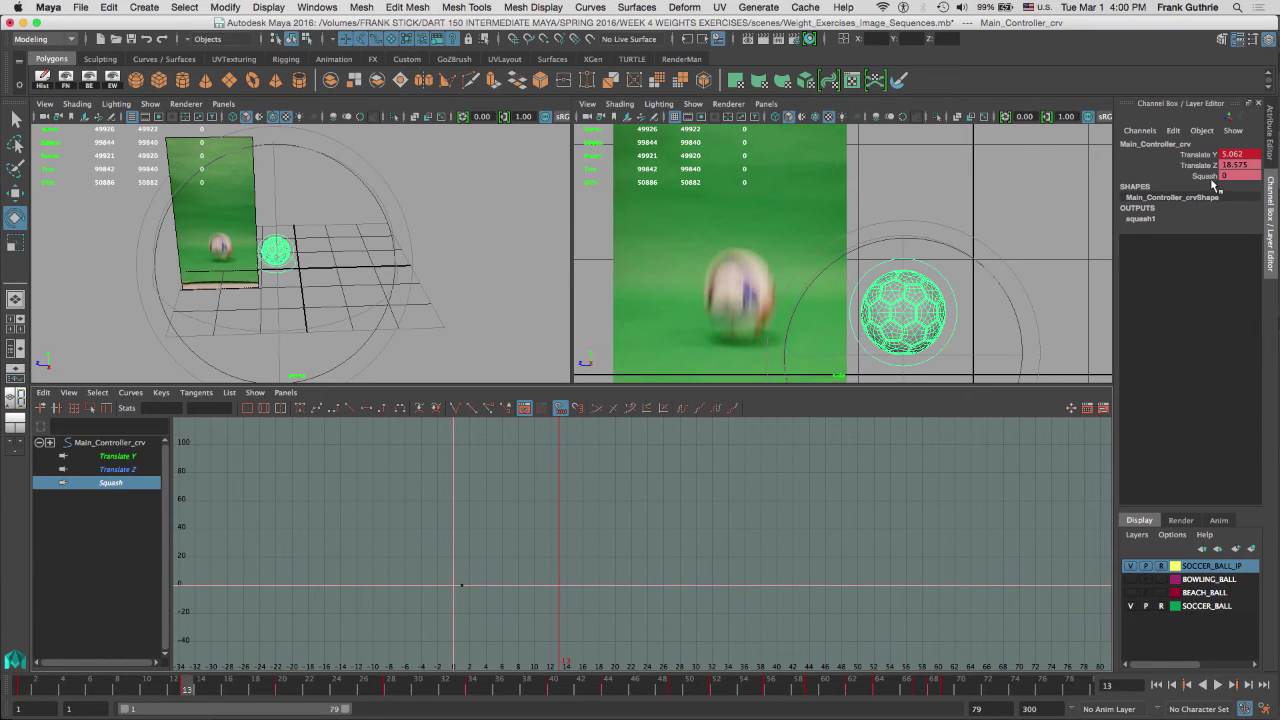
click(1206, 177)
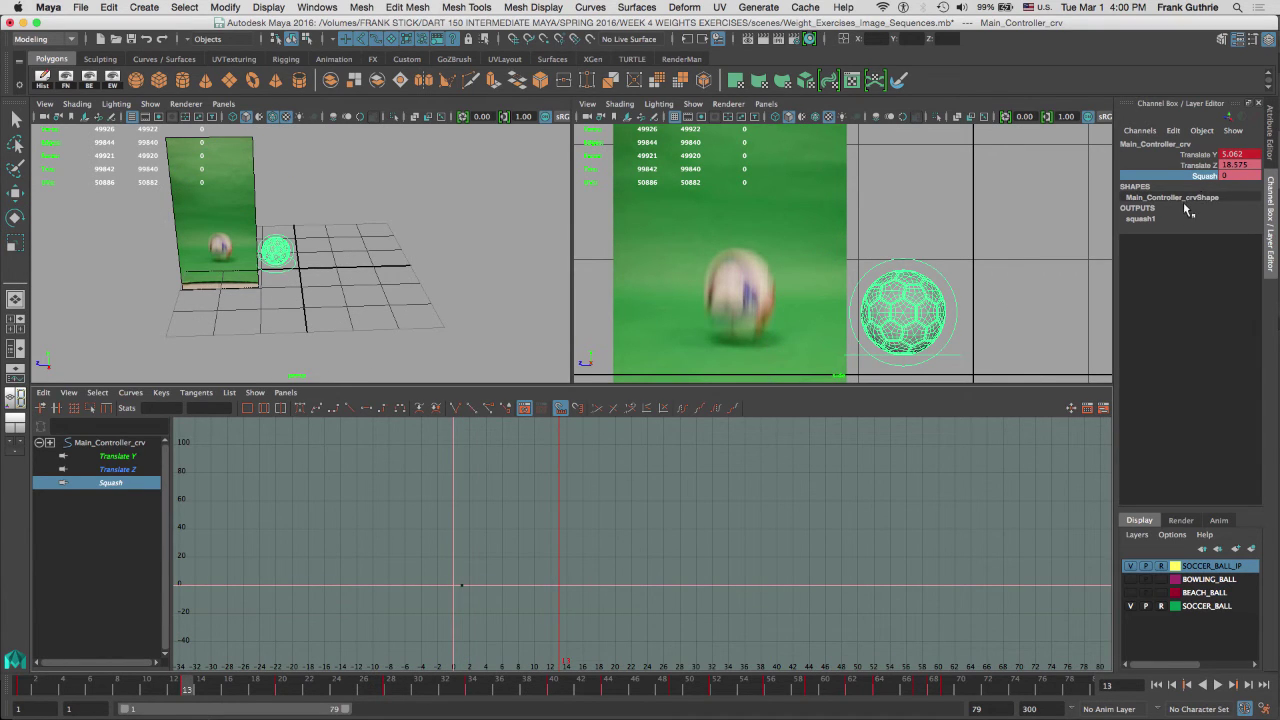
right_click(1200, 178)
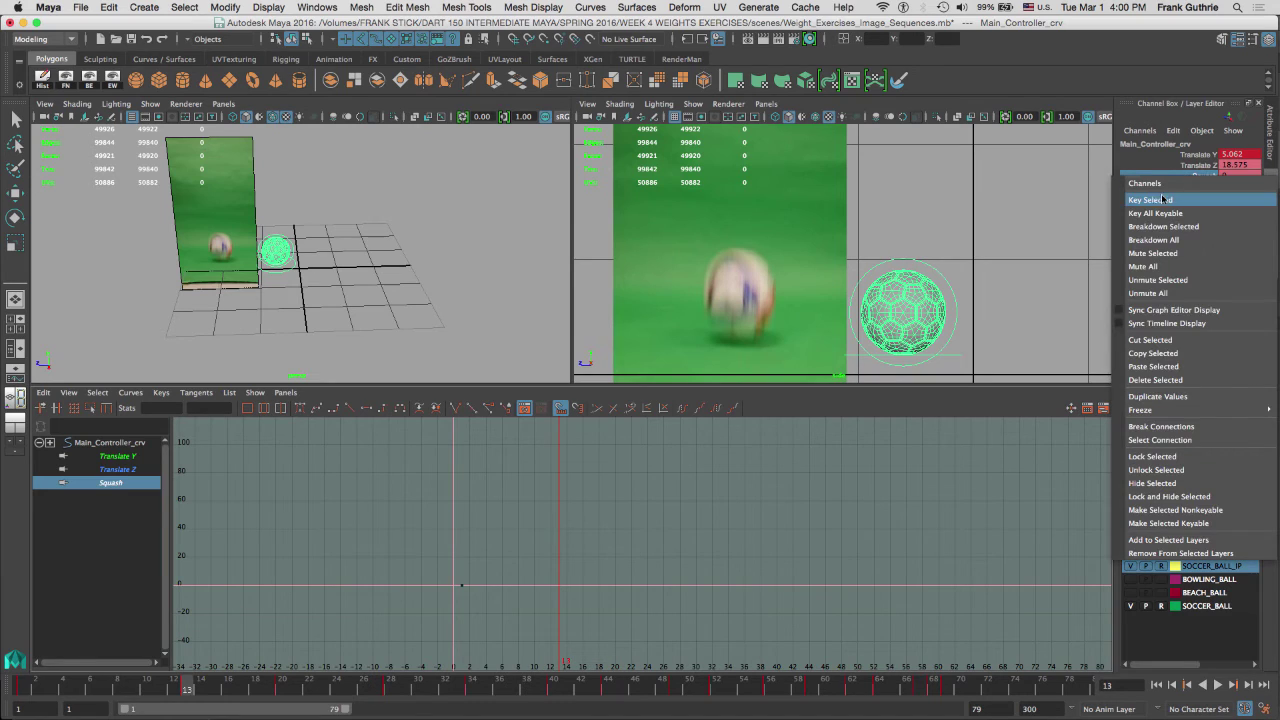
click(1150, 200)
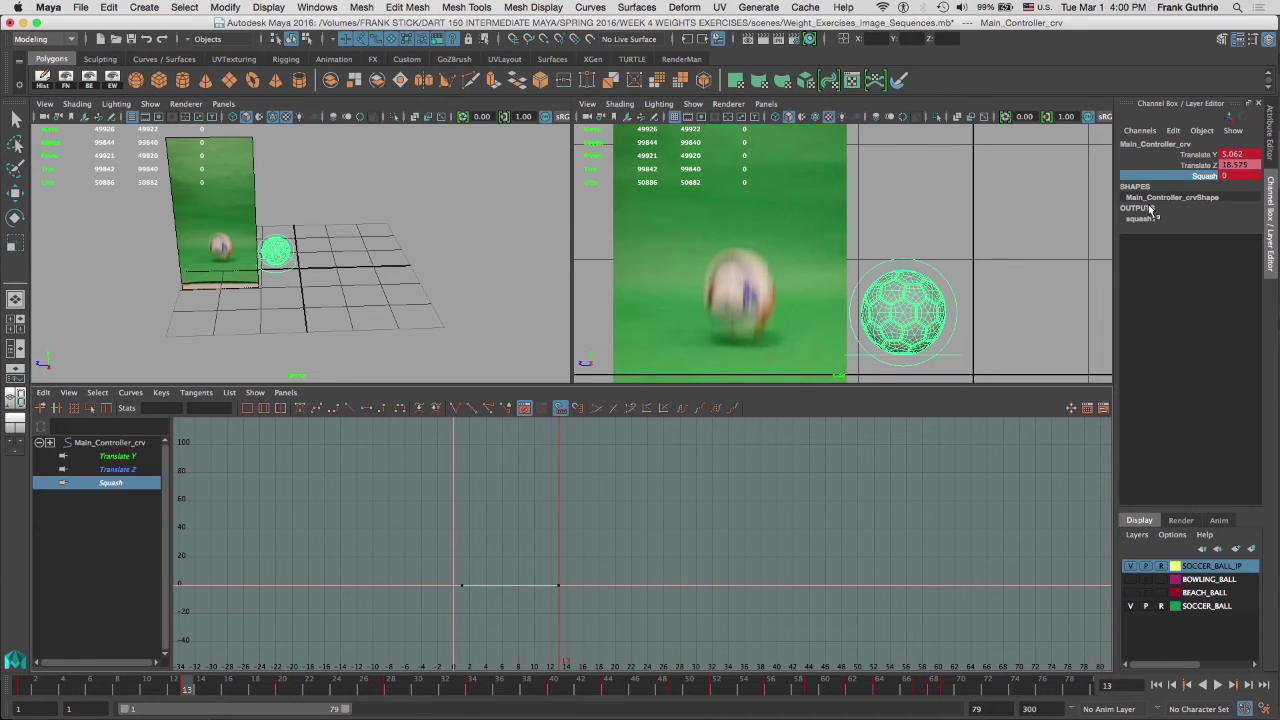
click(284, 690)
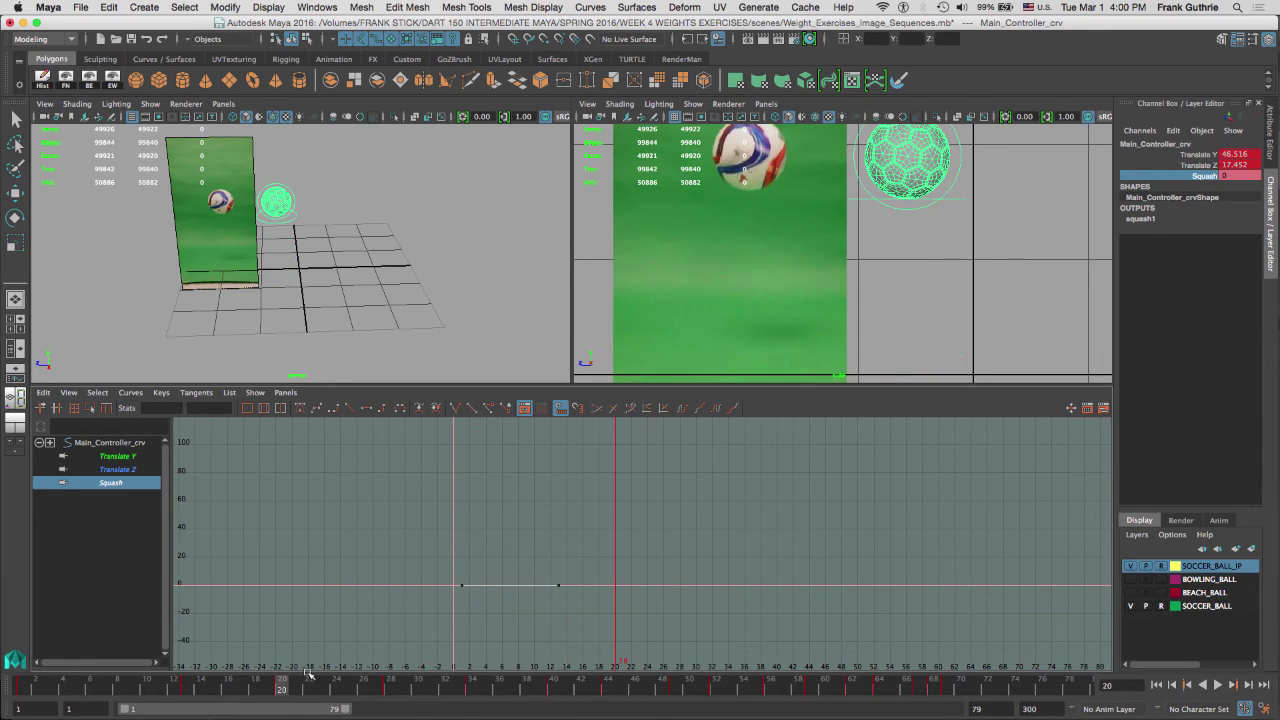
right_click(1195, 182)
click(1187, 203)
Step: Flatten the ball slightly on the first ground contact at frame 13 with a small negative Squash value
click(188, 689)
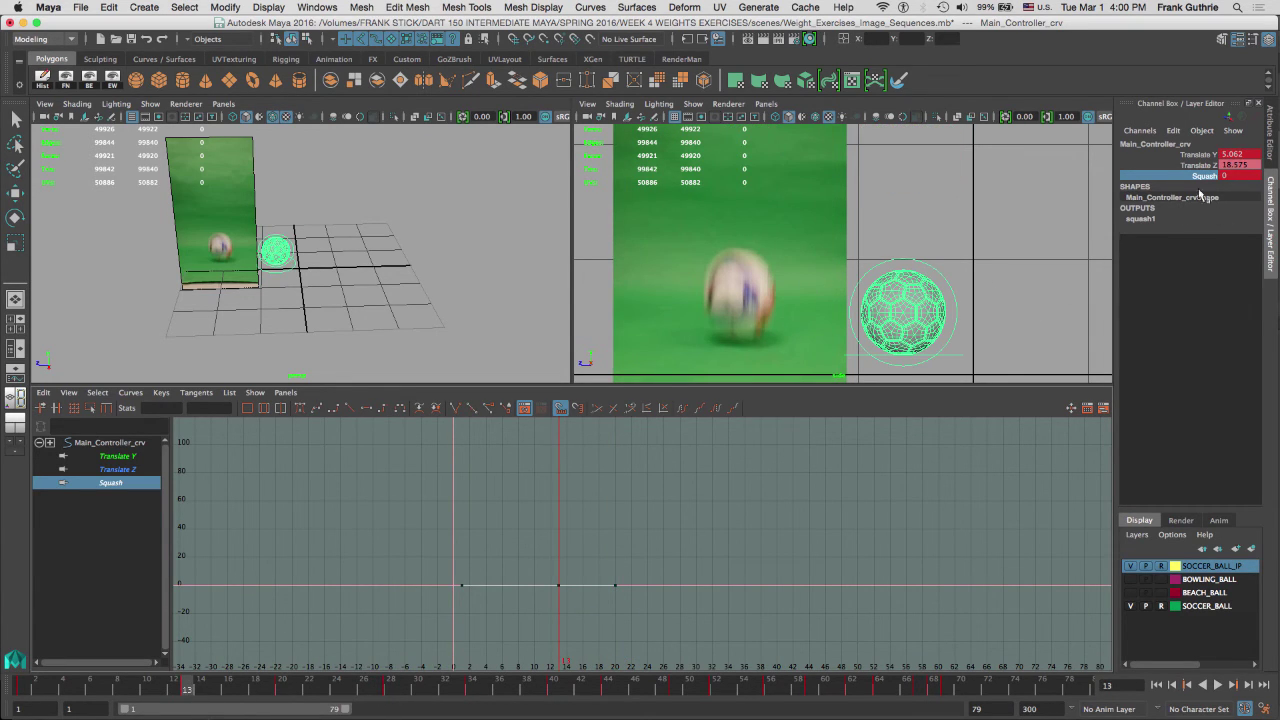
middle_drag(1028, 213, 973, 218)
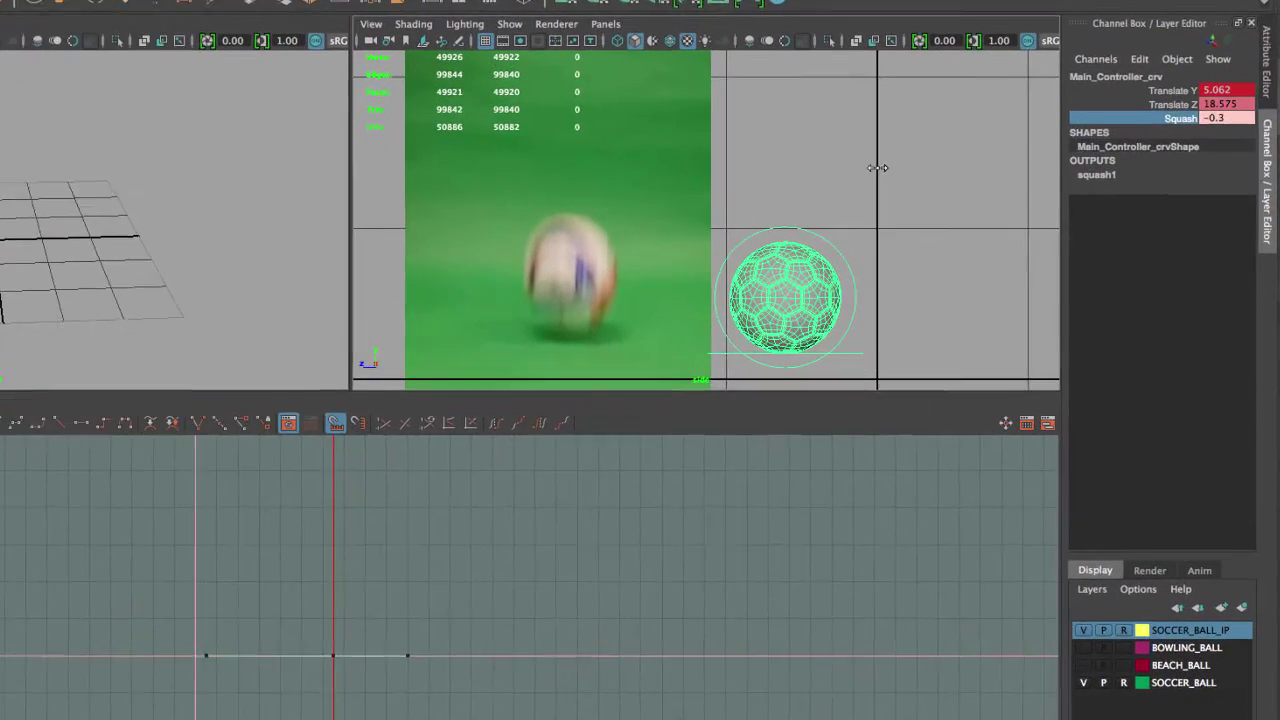
middle_drag(877, 168, 969, 200)
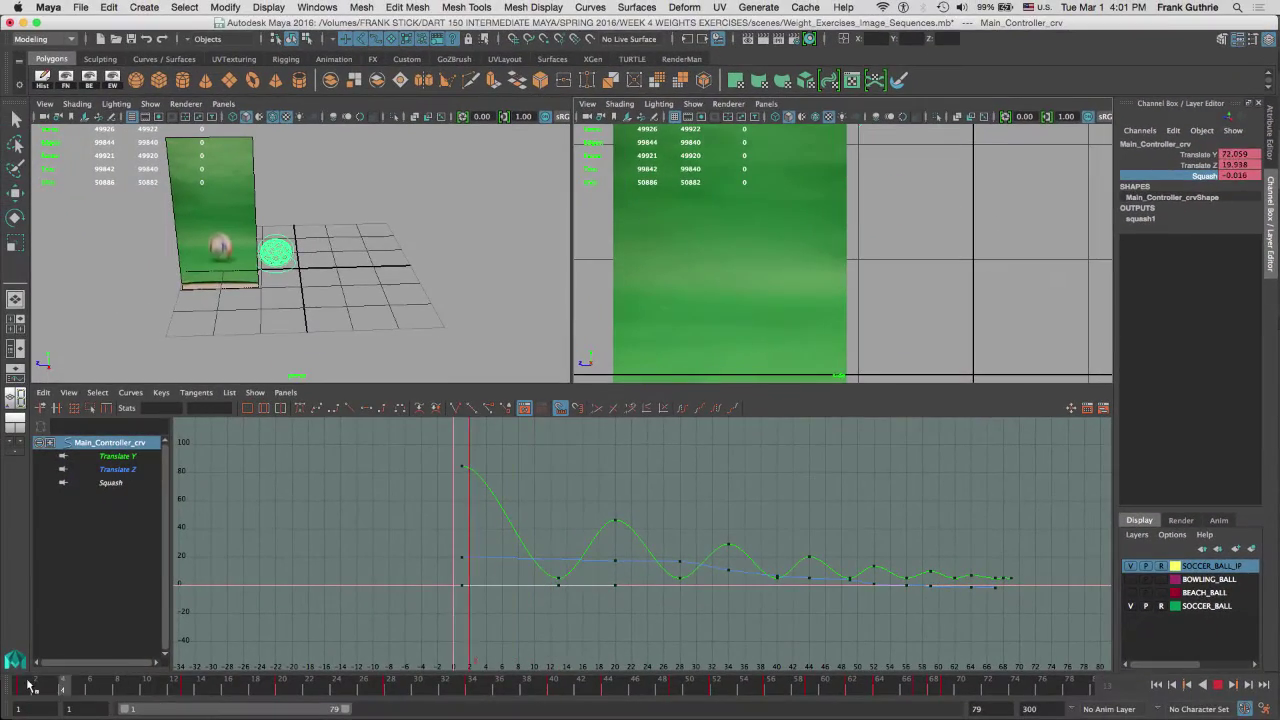
Step: Stretch the ball at frame 17 with a Squash value of 0.161 and check the motion around it
click(25, 688)
mouse_move(25, 688)
mouse_down()
mouse_move(279, 689)
mouse_move(247, 686)
mouse_up()
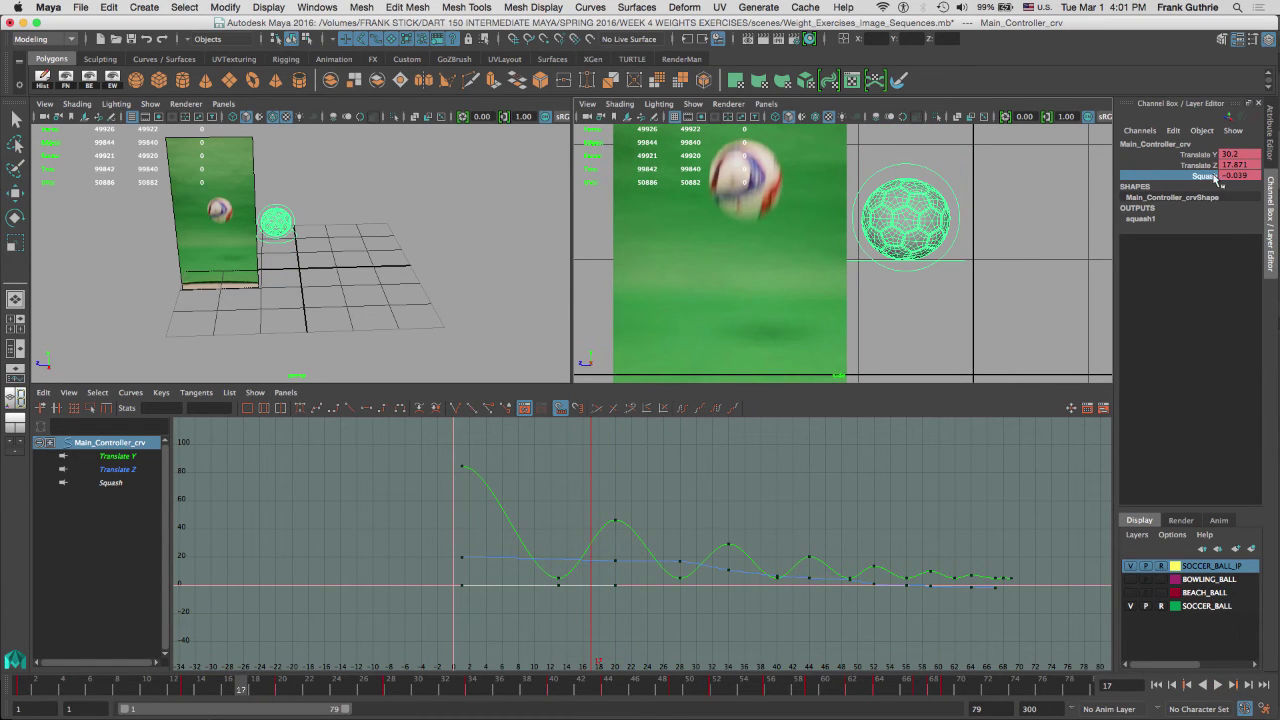
middle_drag(1022, 220, 1022, 220)
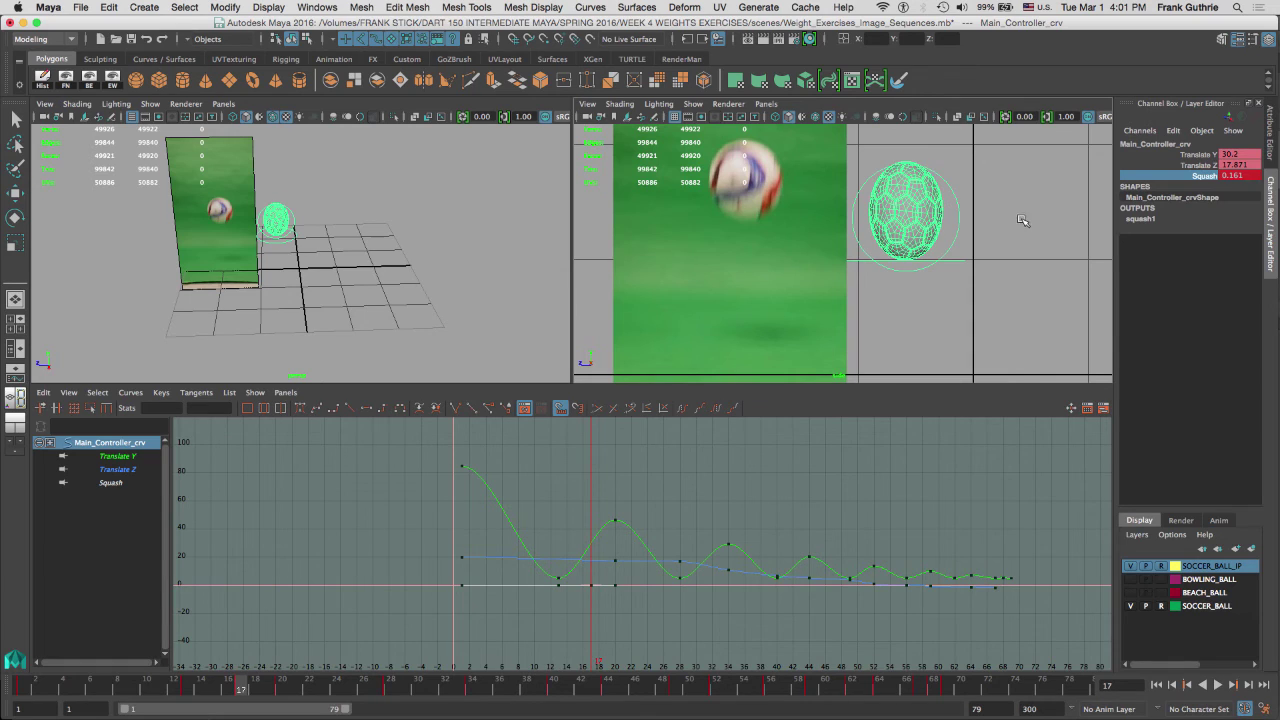
click(280, 688)
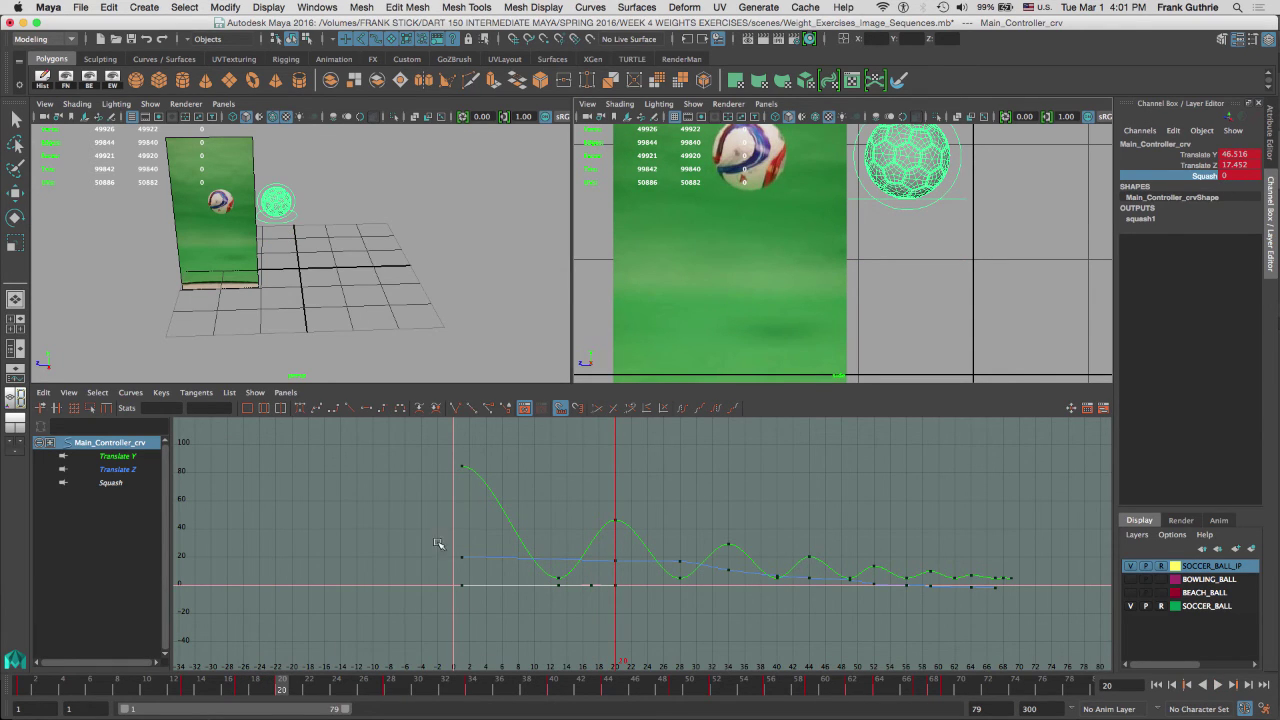
mouse_move(214, 688)
mouse_down()
mouse_move(165, 689)
mouse_move(190, 690)
mouse_up()
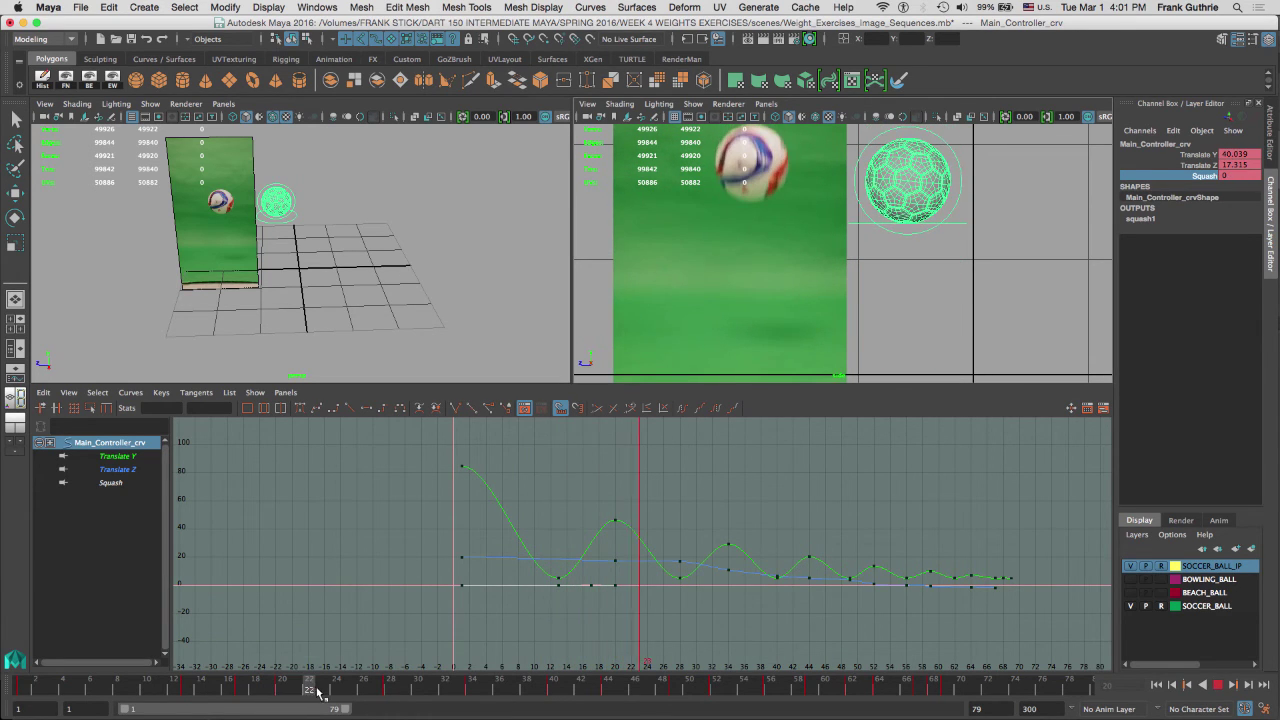
Step: Set the main controller's Squash to -0.05 on the second ground contact at frame 28
click(389, 688)
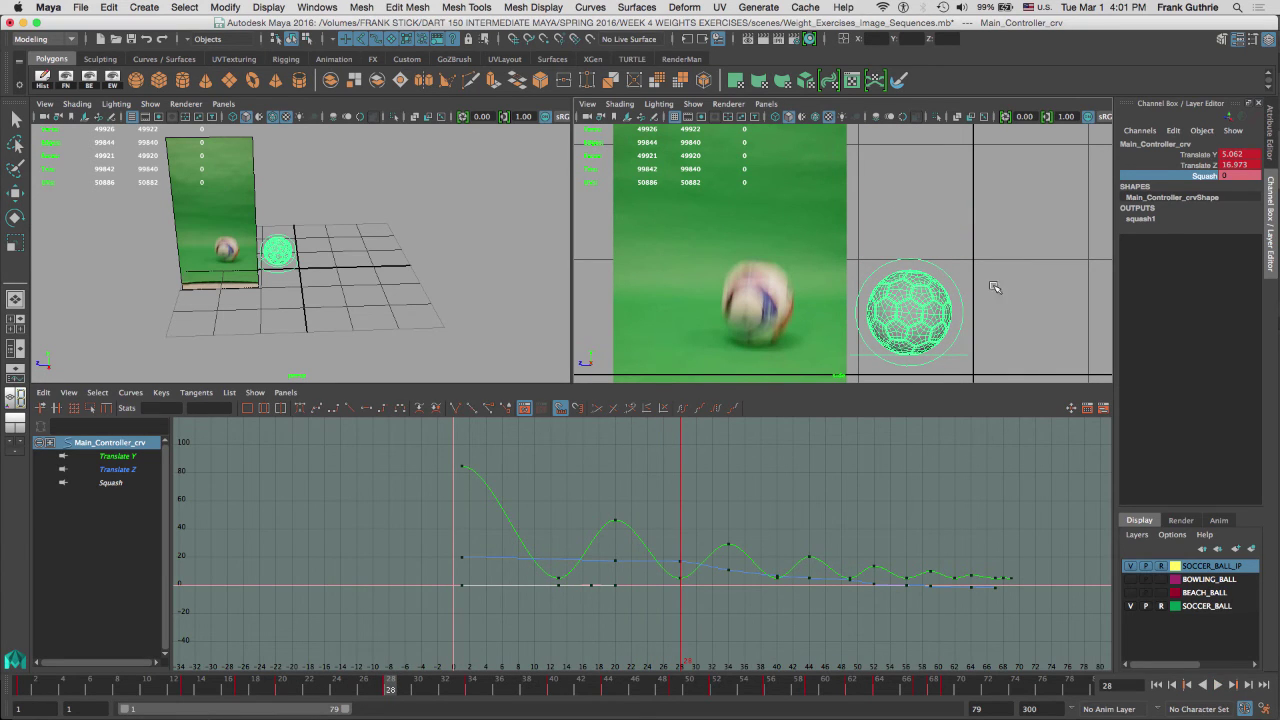
click(1236, 176)
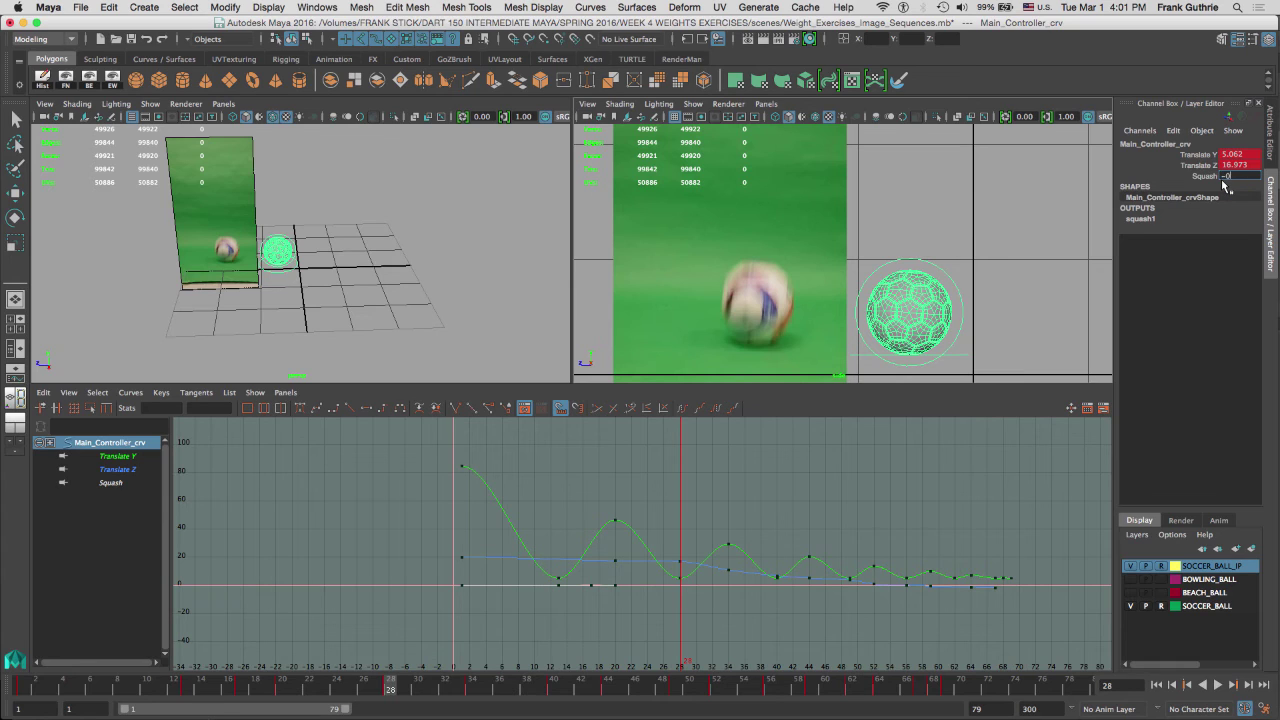
text(-0.05)
key(Return)
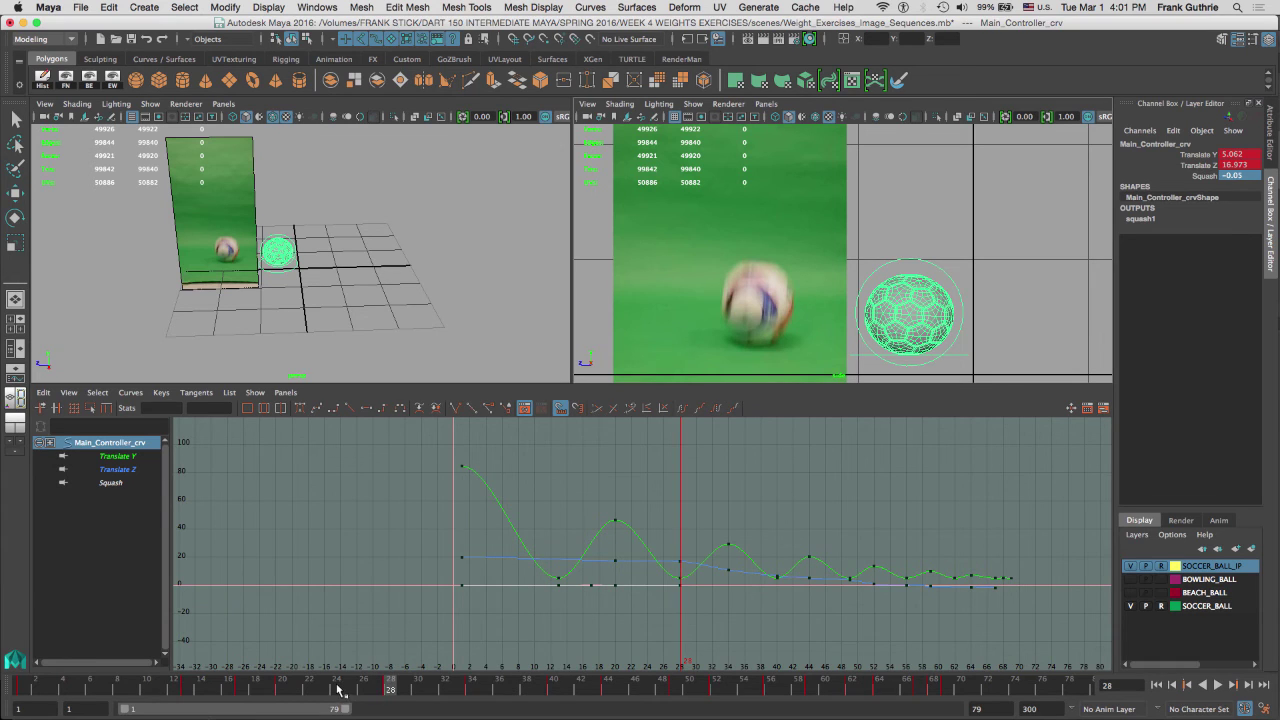
Step: Set the main controller's Squash to 0.2 at frame 17 to stretch the ball on its first rebound
mouse_move(324, 689)
mouse_down()
mouse_move(286, 688)
mouse_move(348, 689)
mouse_move(336, 689)
mouse_up()
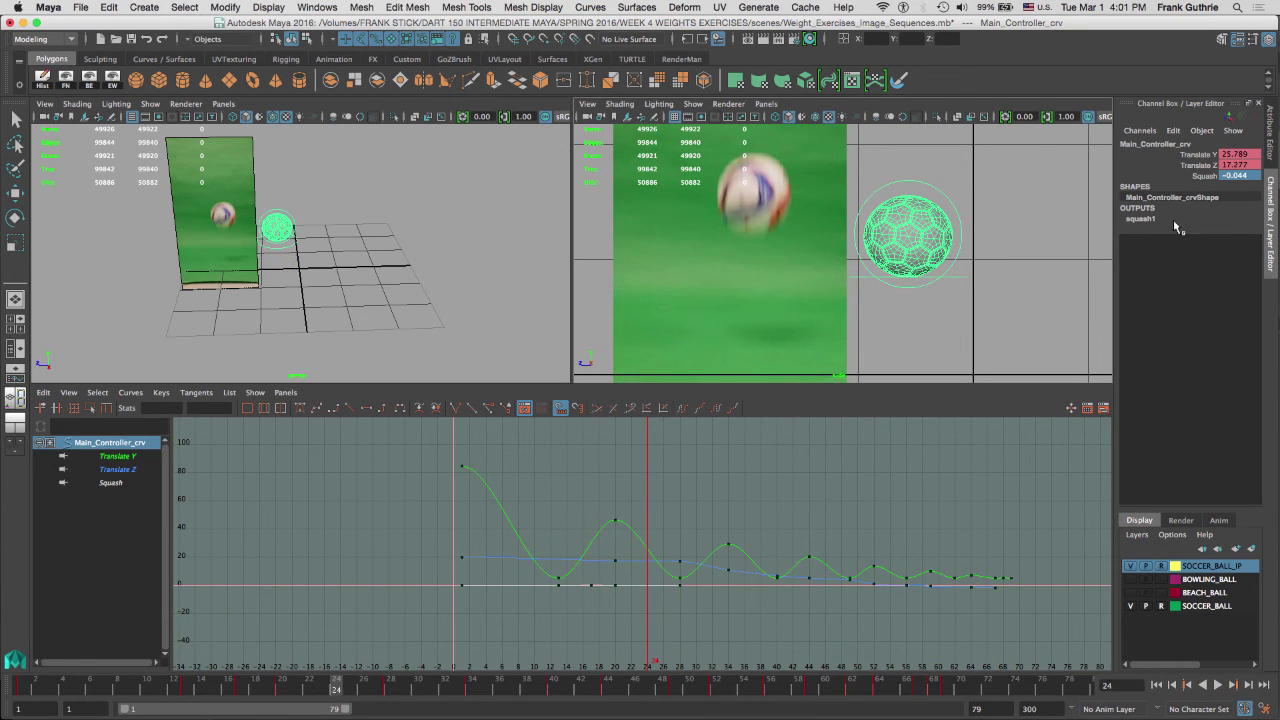
click(241, 690)
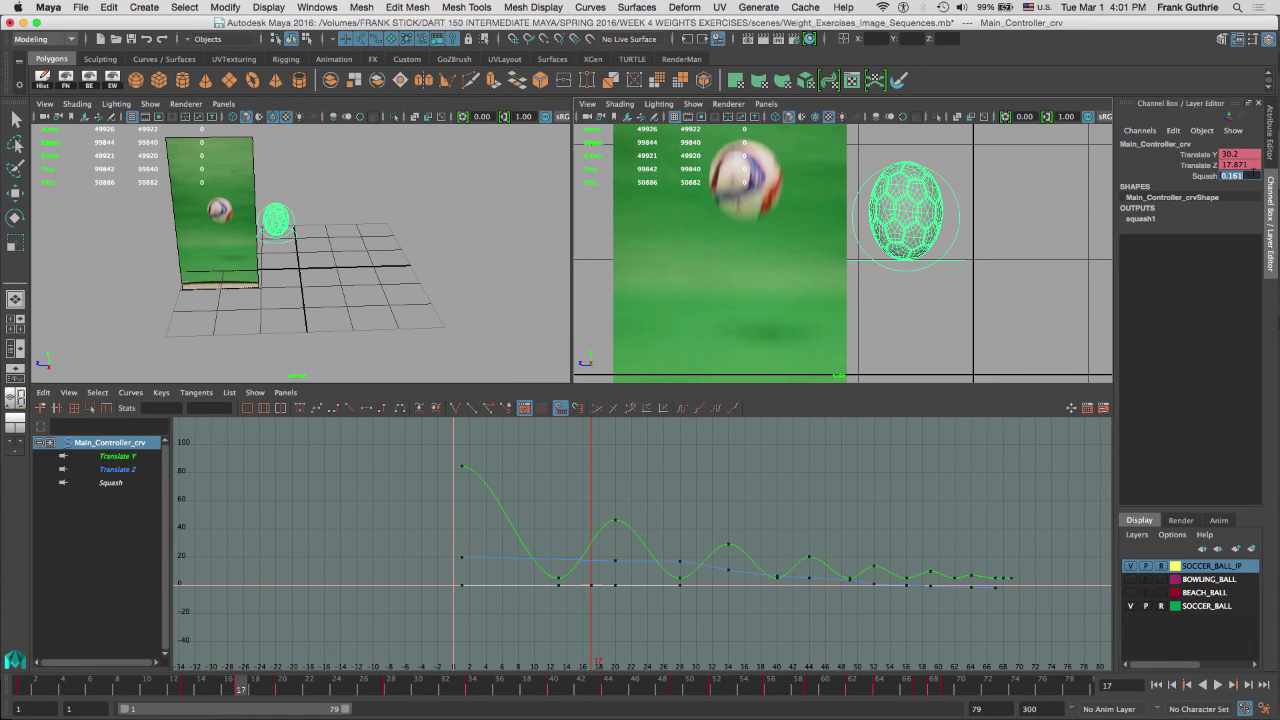
text(.2)
key(Return)
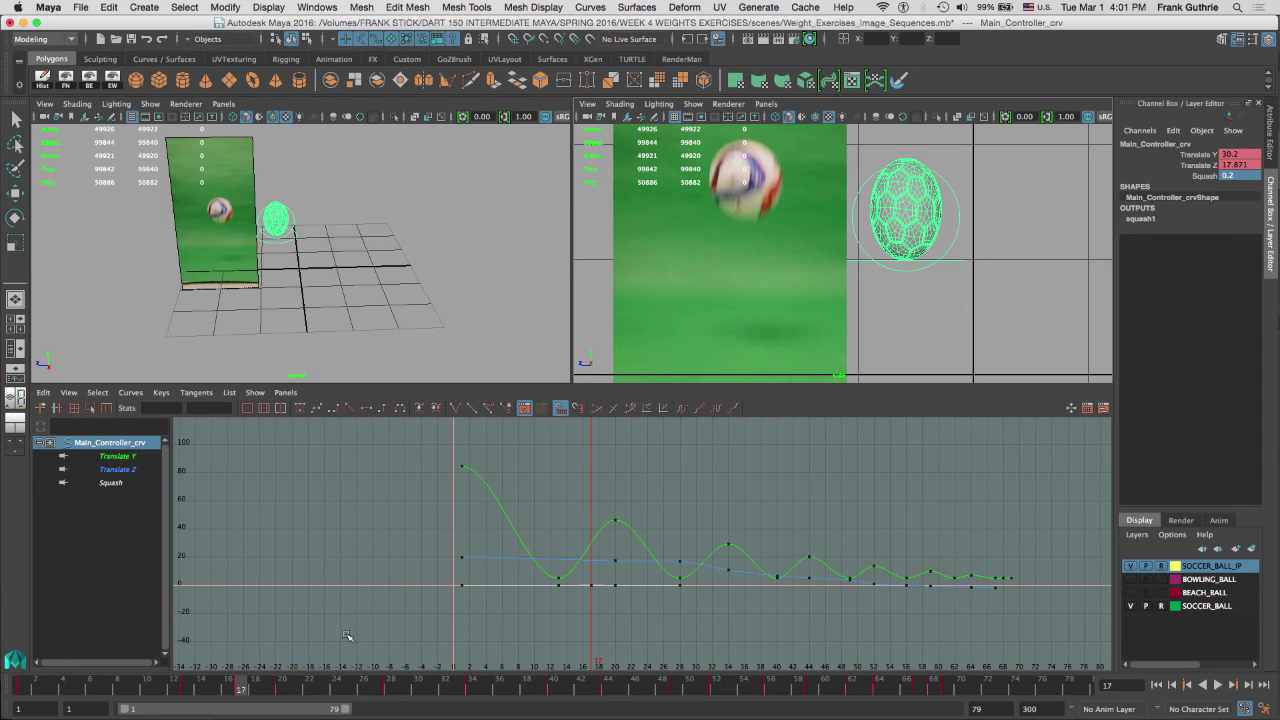
Step: Set the main controller's Squash to 0.15 at frame 24 and review the stretch up to the second contact
drag(320, 688, 336, 688)
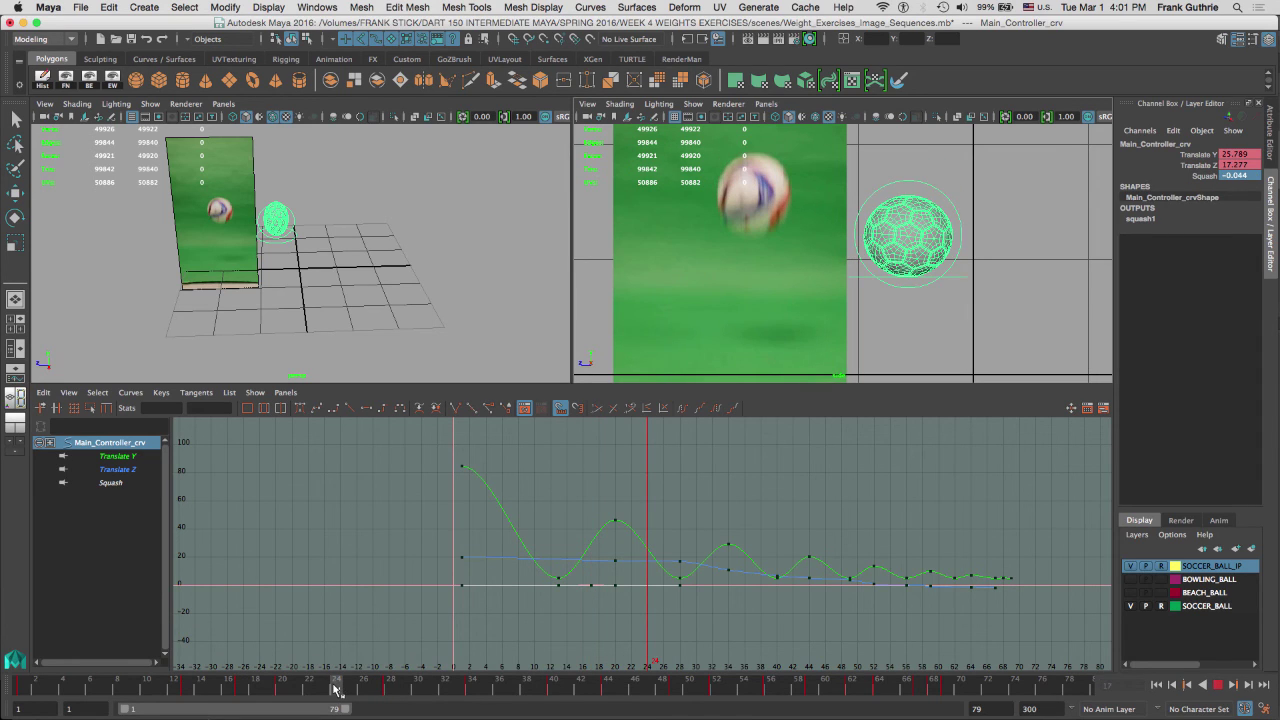
double_click(1229, 177)
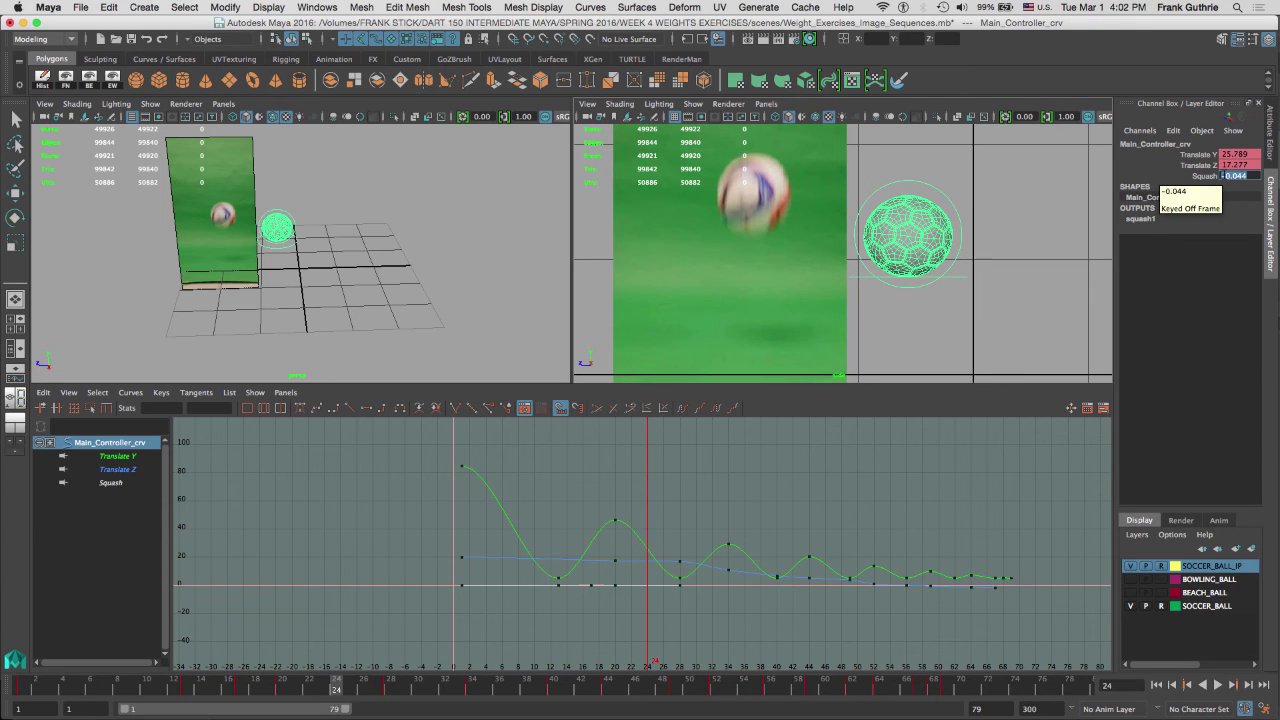
text(0.15)
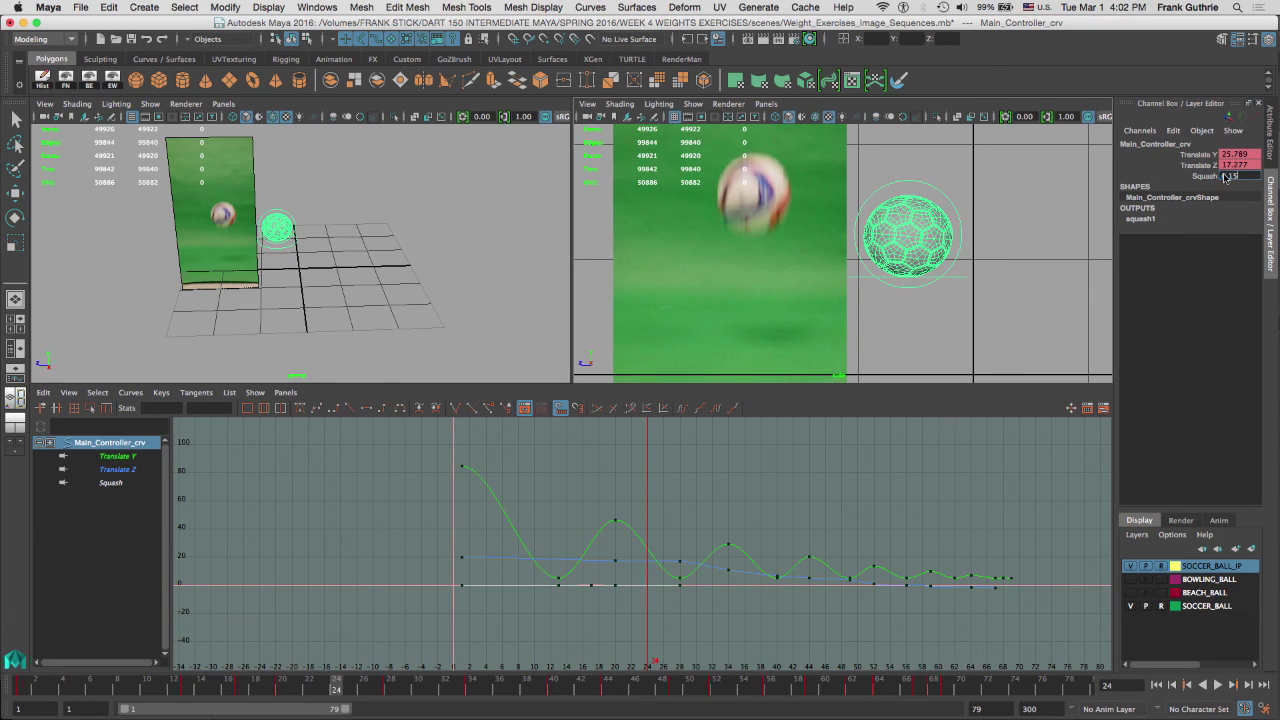
key(Return)
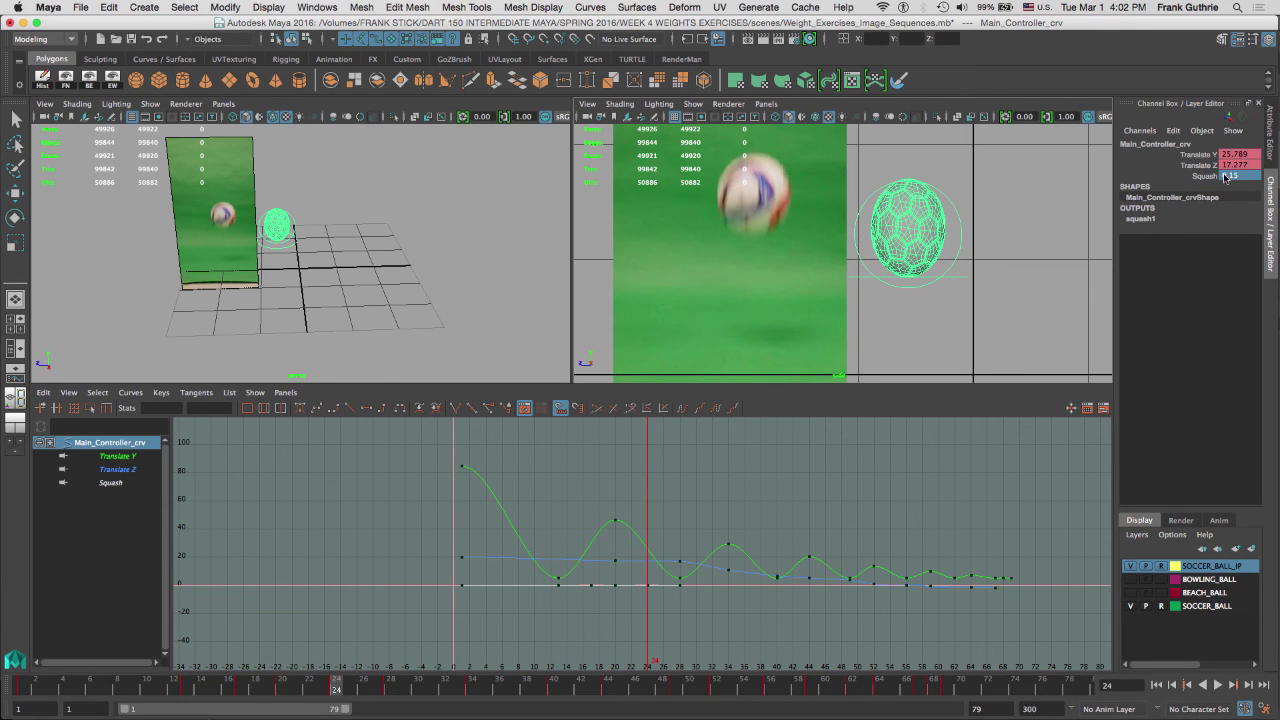
mouse_move(225, 690)
mouse_down()
mouse_move(180, 698)
mouse_move(405, 688)
mouse_move(394, 686)
mouse_up()
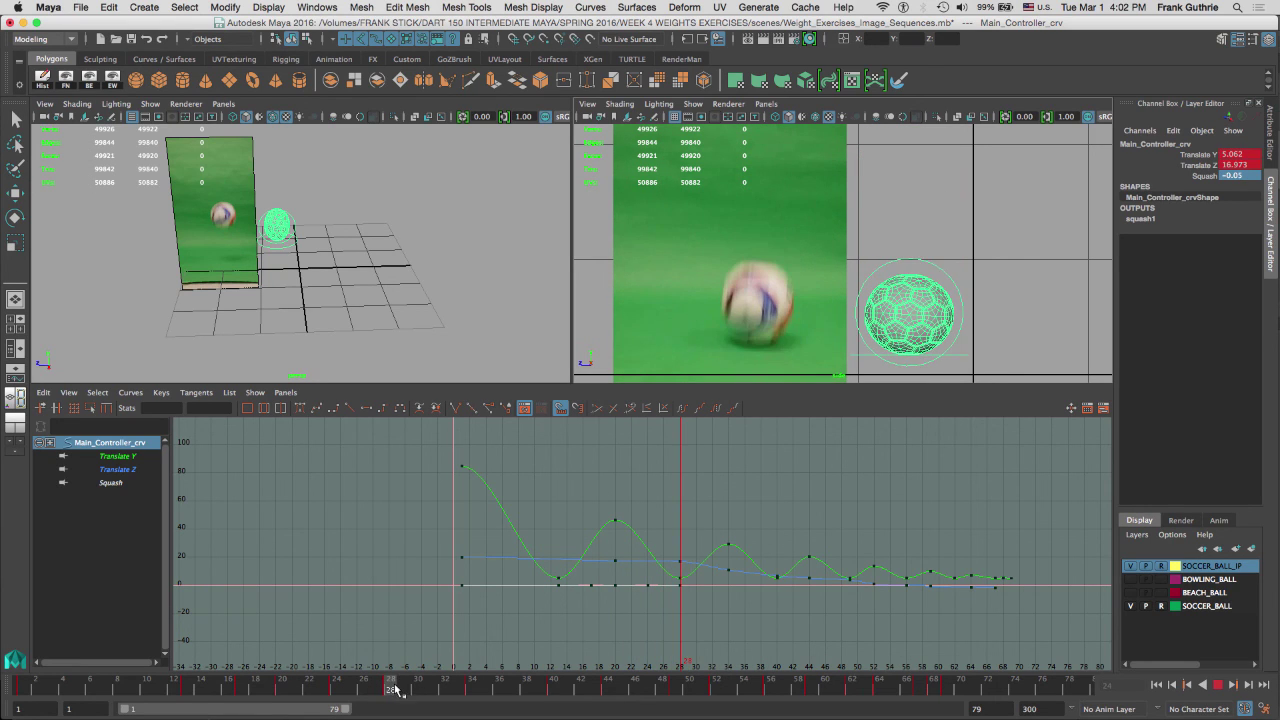